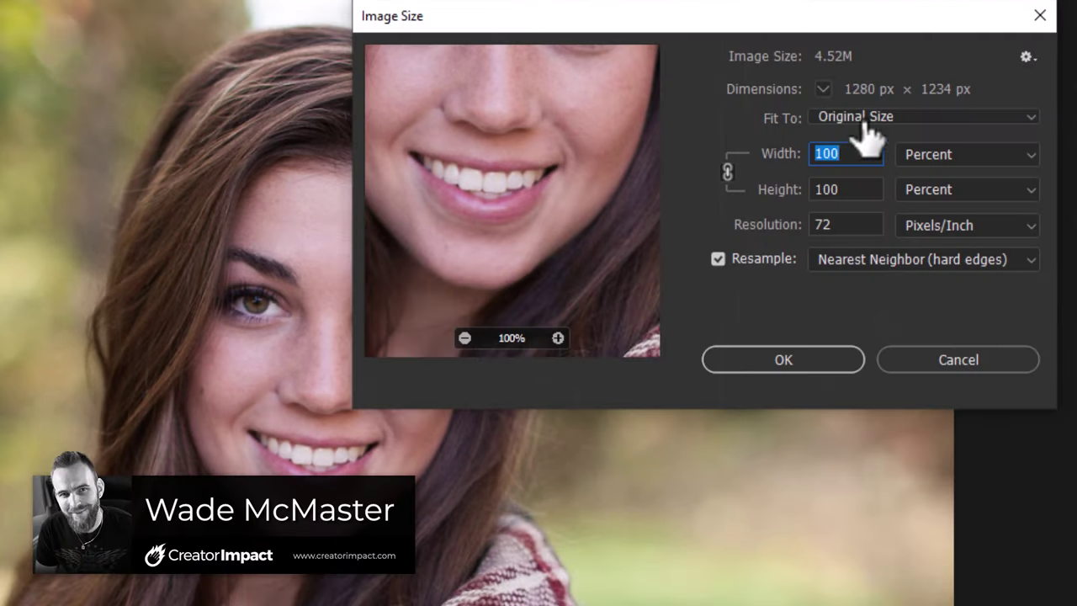
pyautogui.write('200')
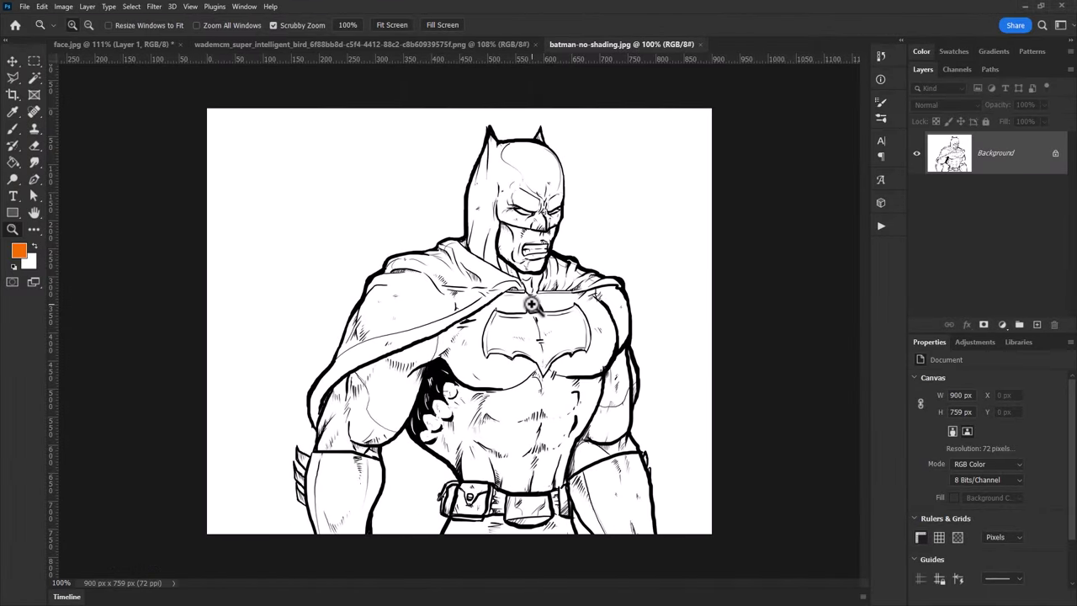
# Look over the open bird illustration and bring the face.jpg portrait to the front.
pyautogui.click(404, 45)
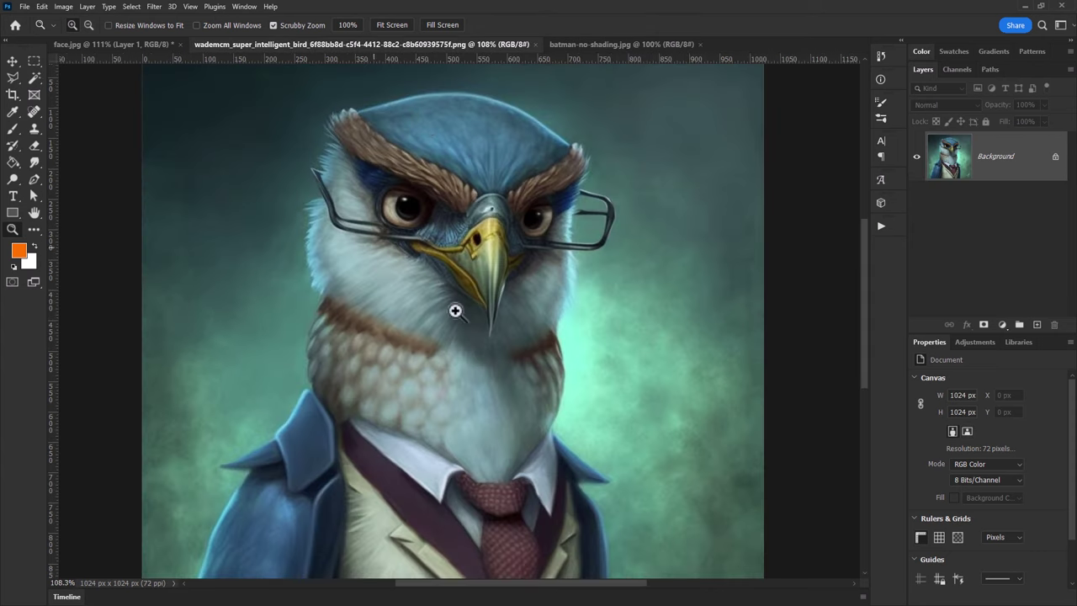
pyautogui.scroll(-3, 483, 306)
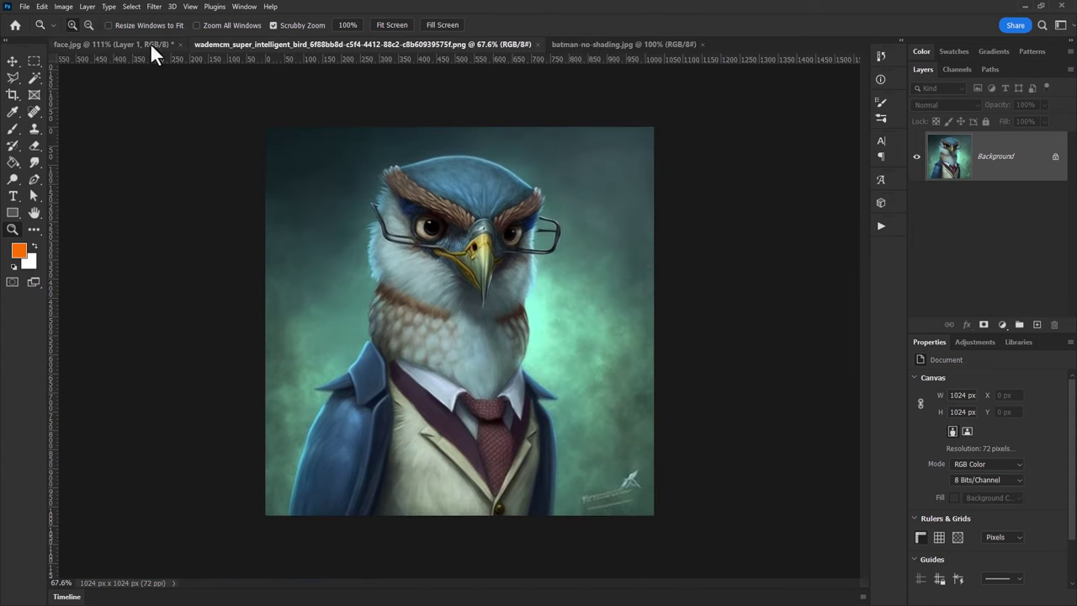
pyautogui.click(118, 45)
pyautogui.scroll(-2, 458, 254)
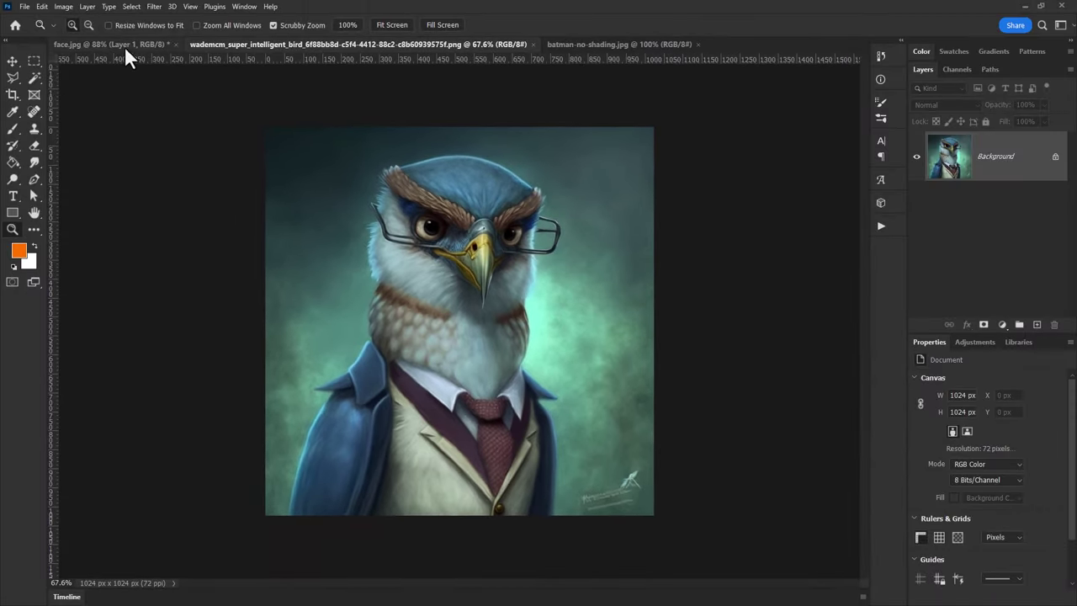
pyautogui.click(124, 45)
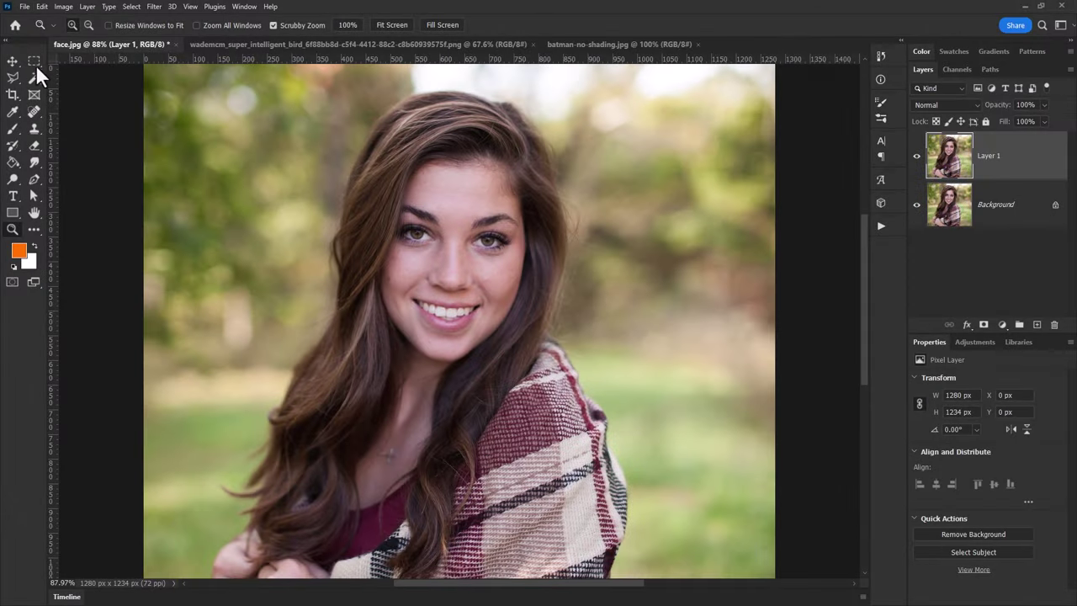
# Make a rectangular selection about 594 by 510 px around the woman's head and view the interpolation methods available in Free Transform.
pyautogui.click(34, 61)
pyautogui.moveTo(304, 105); pyautogui.dragTo(597, 356)
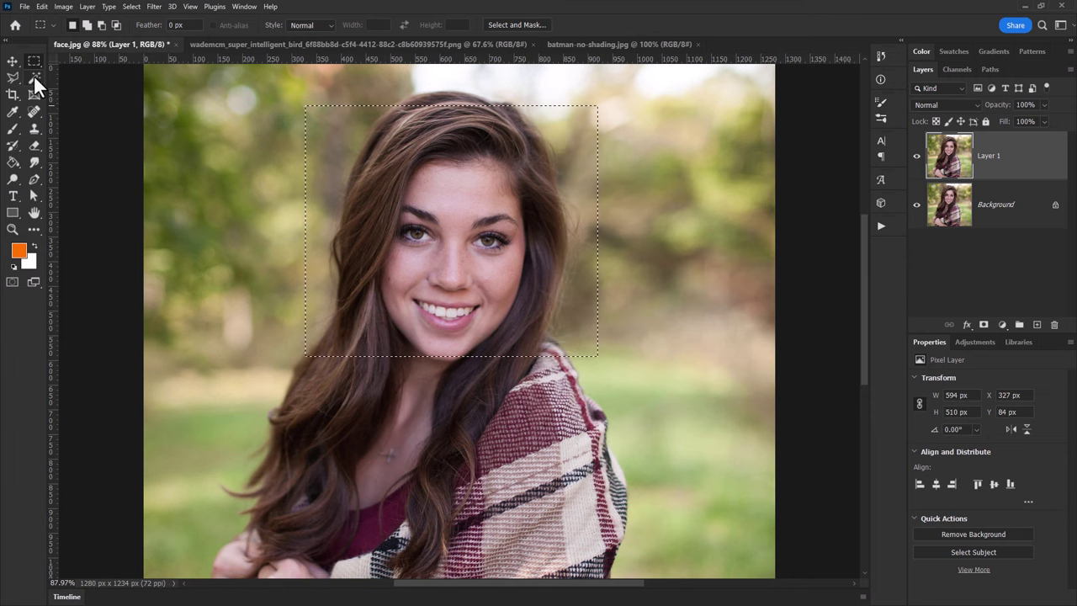
pyautogui.hotkey('ctrl', 't')
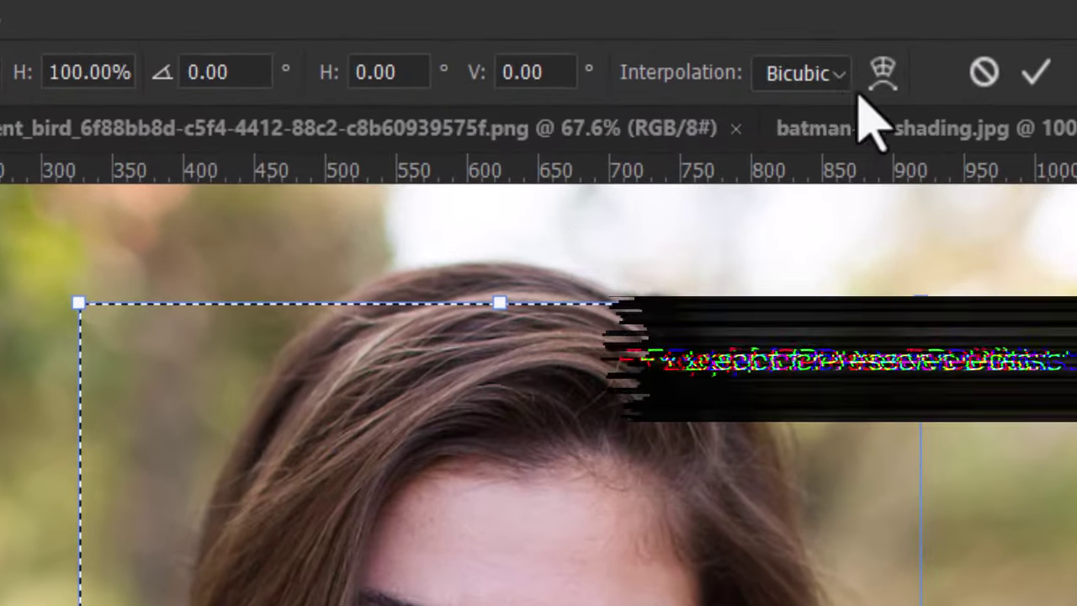
pyautogui.click(558, 26)
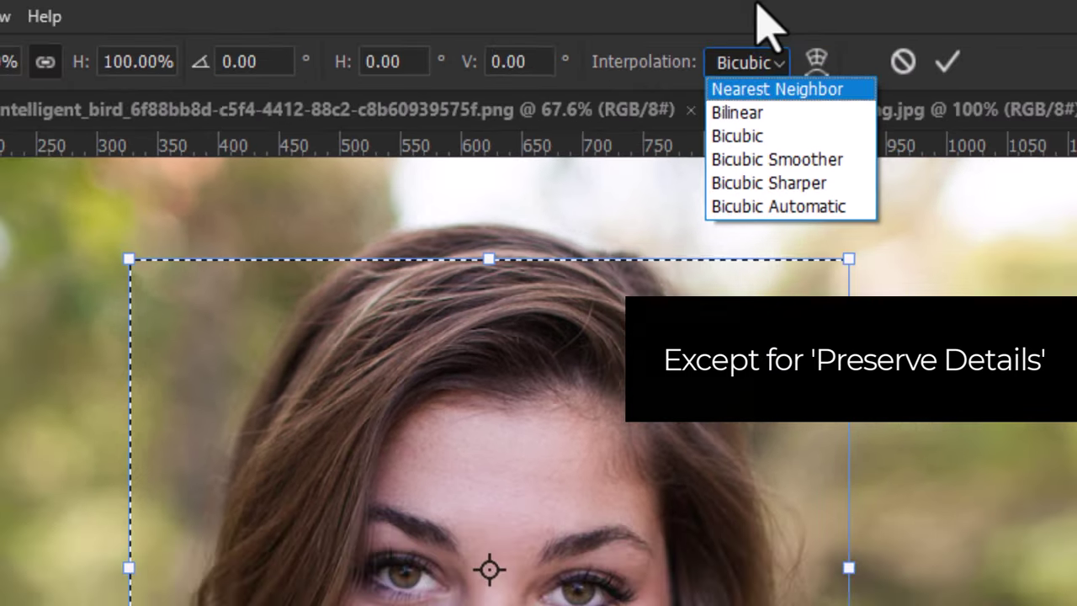
pyautogui.click(843, 37)
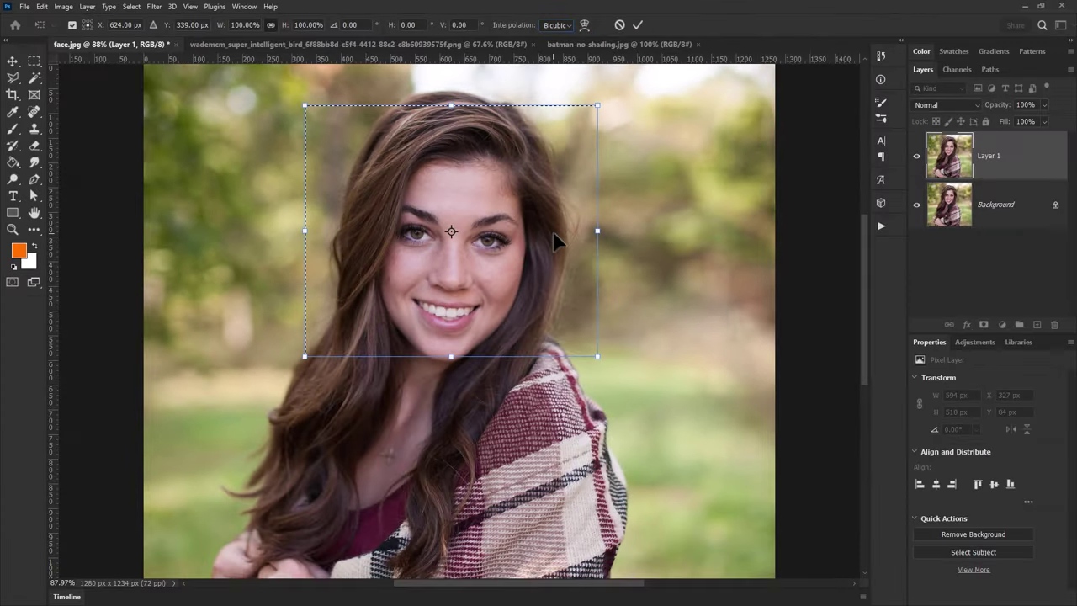
pyautogui.press('Return')
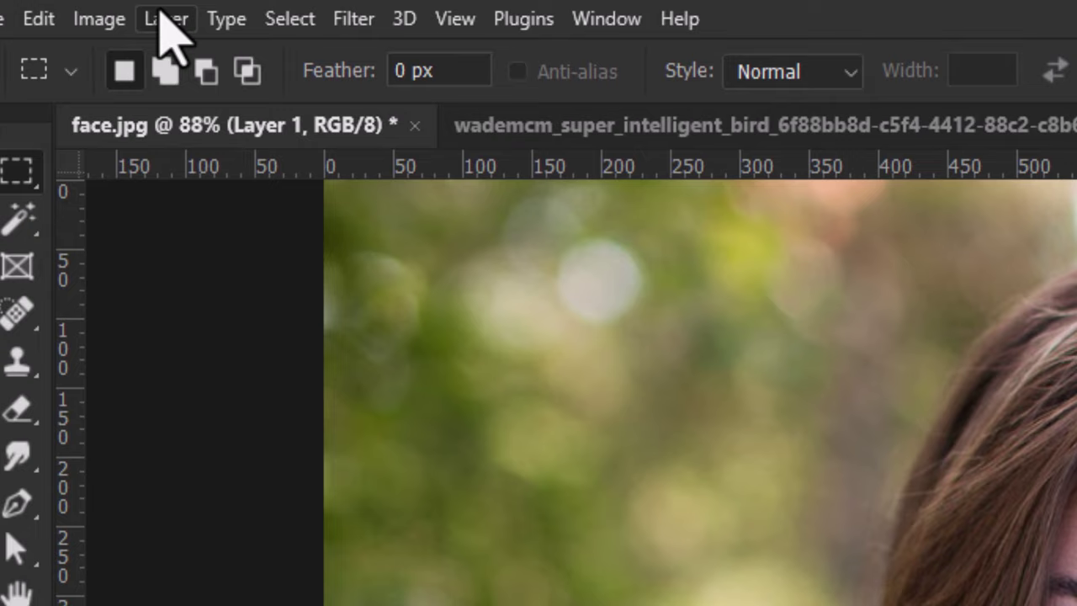
# Open the Image Size settings for face.jpg and switch the width and height units to pixels.
pyautogui.click(63, 6)
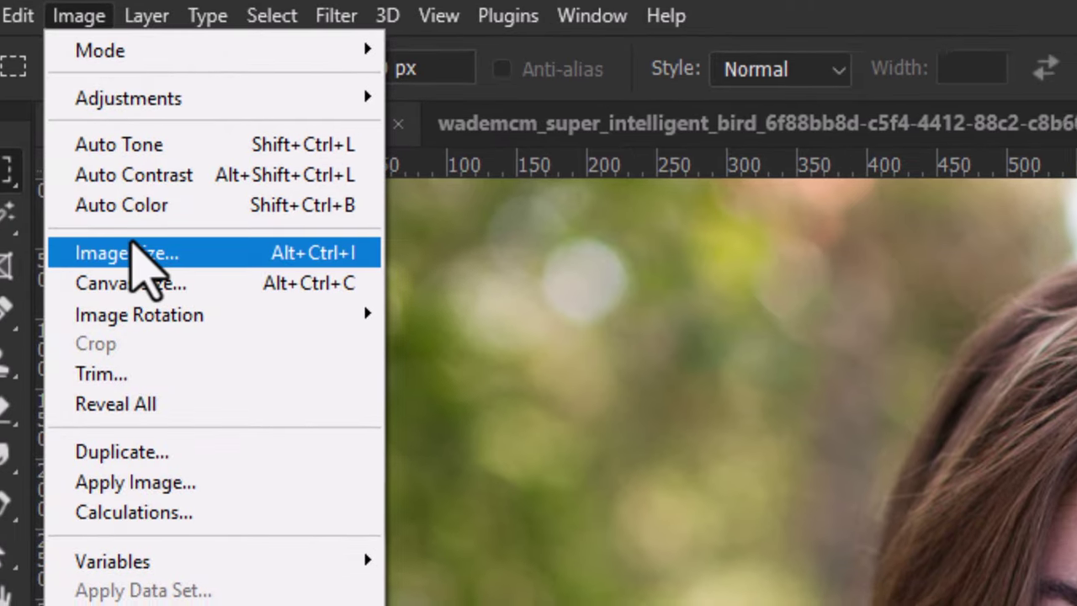
pyautogui.click(151, 261)
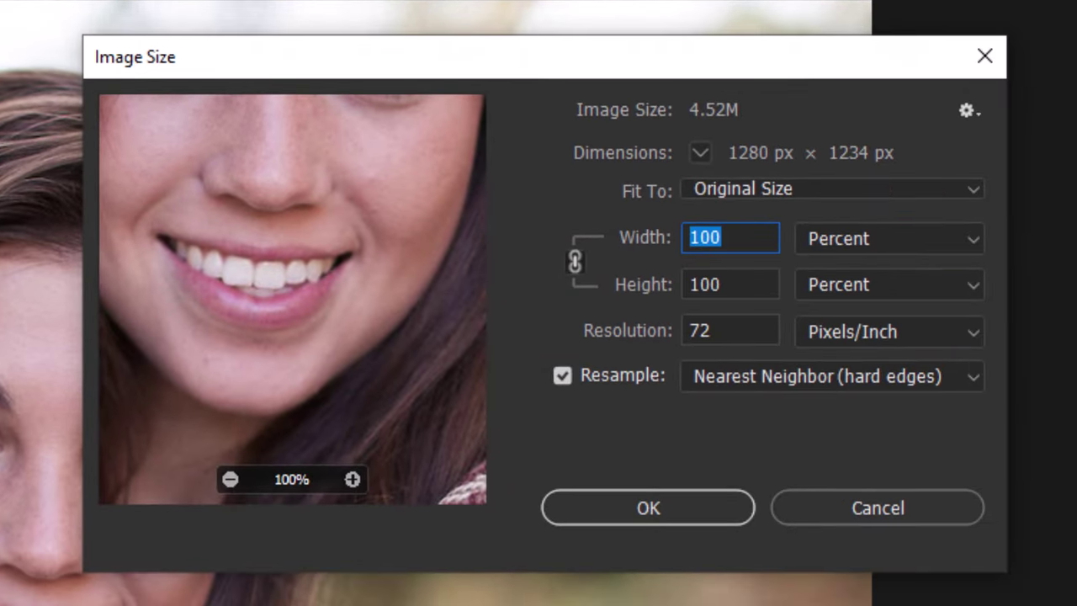
pyautogui.click(909, 242)
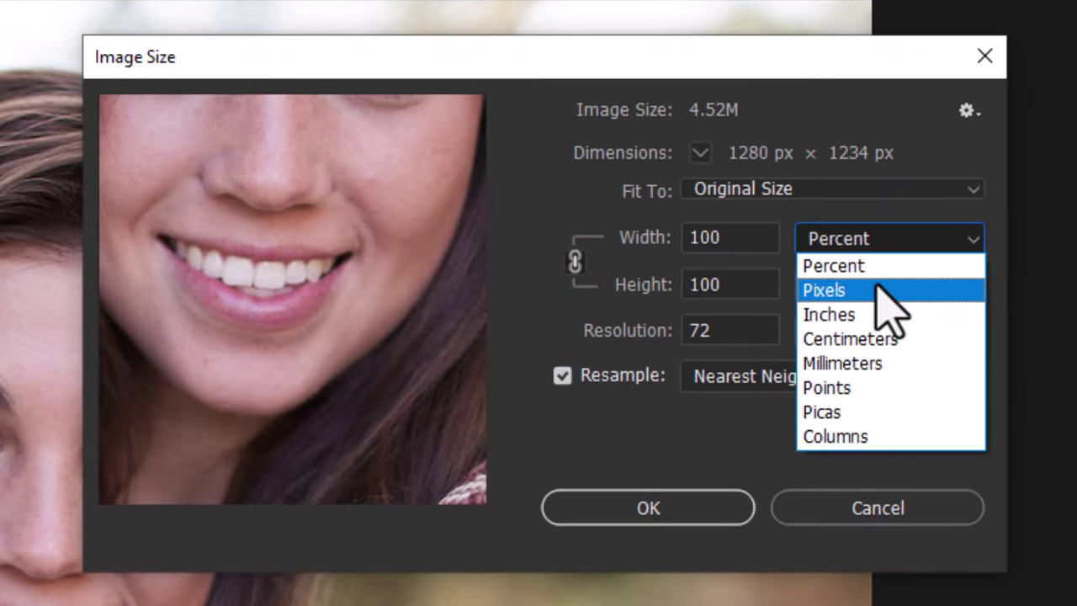
pyautogui.click(877, 289)
pyautogui.moveTo(682, 236); pyautogui.dragTo(756, 240)
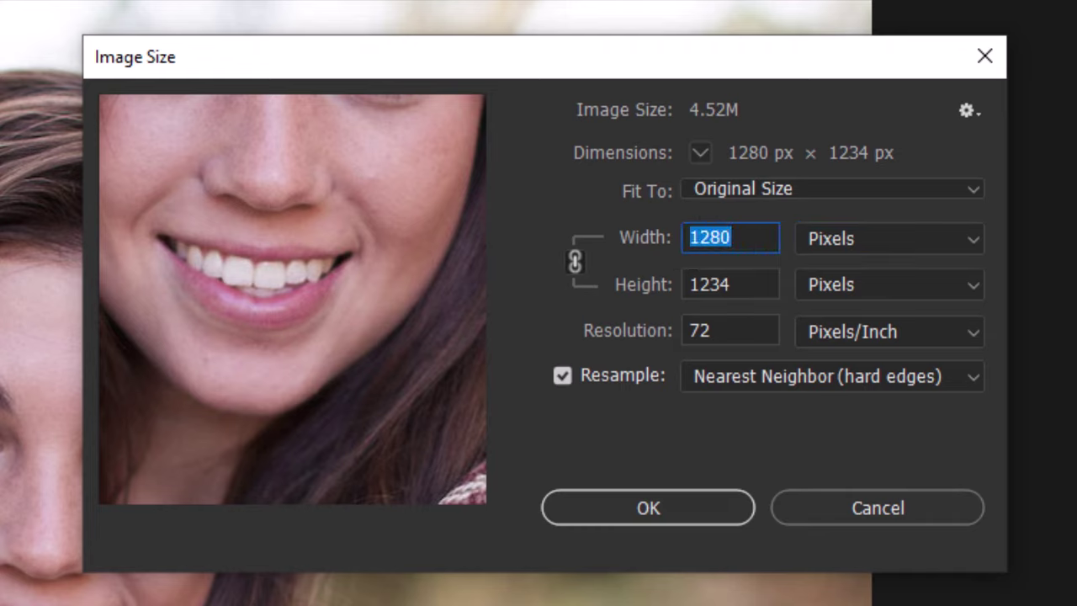
pyautogui.click(745, 240)
# Set the image width to 200 percent with proportions linked, and switch the dimension units to pixels.
pyautogui.click(841, 240)
pyautogui.click(845, 264)
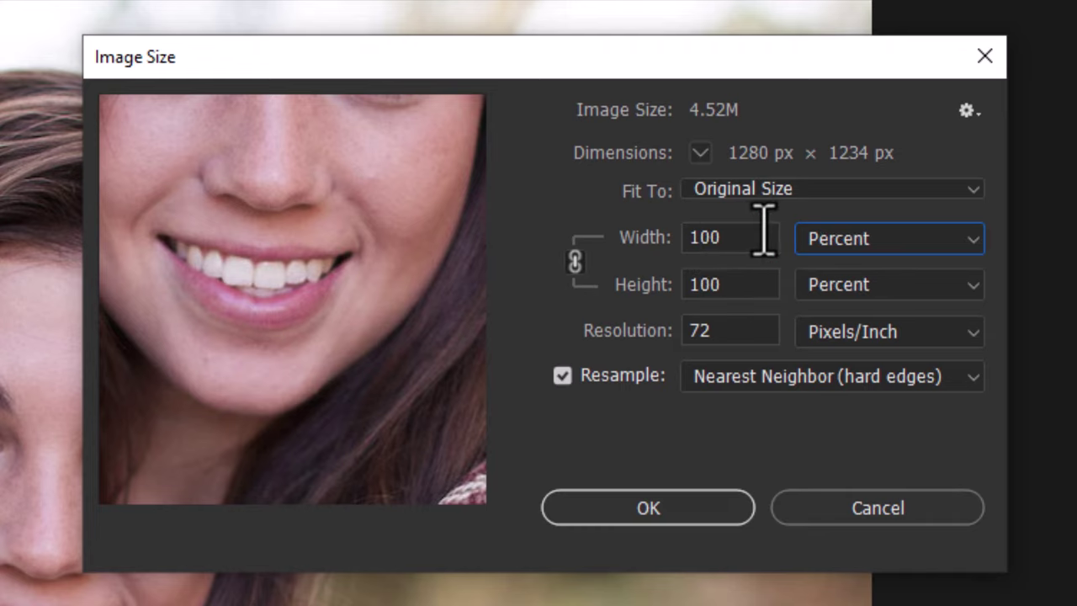
pyautogui.doubleClick(763, 229)
pyautogui.write('200')
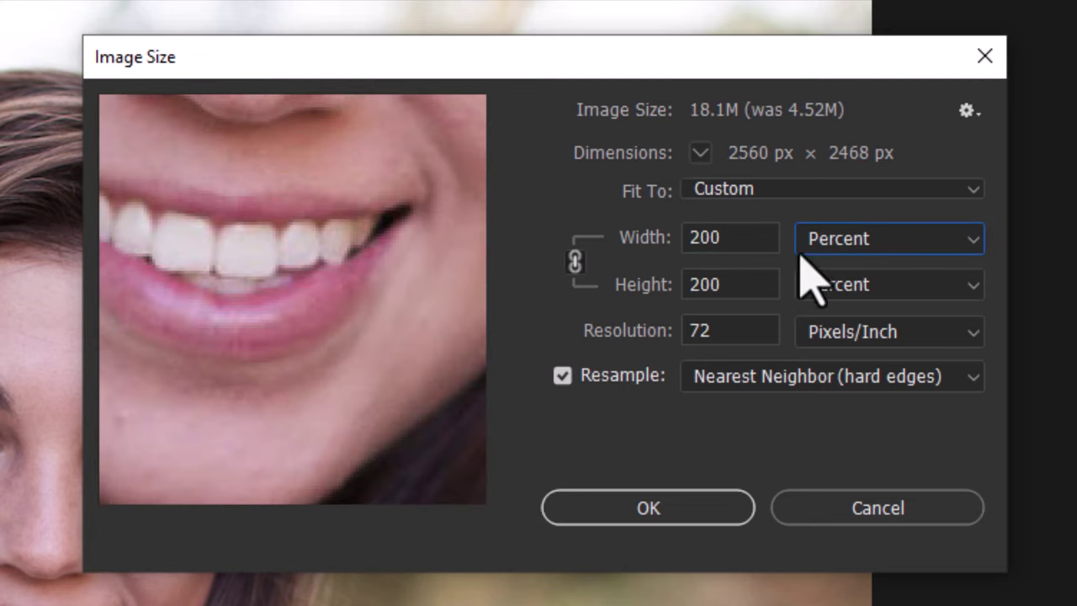
pyautogui.press('Down')
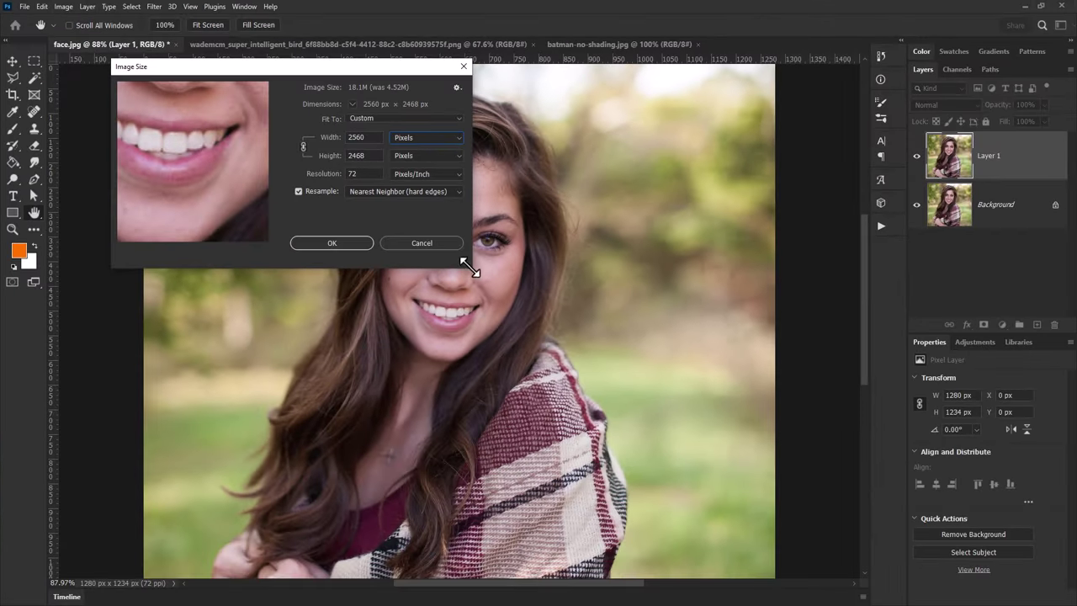
# Enlarge the Image Size dialog and magnify its preview to 200% on the woman's mouth.
pyautogui.moveTo(469, 267); pyautogui.dragTo(844, 588)
pyautogui.moveTo(380, 277); pyautogui.dragTo(371, 362)
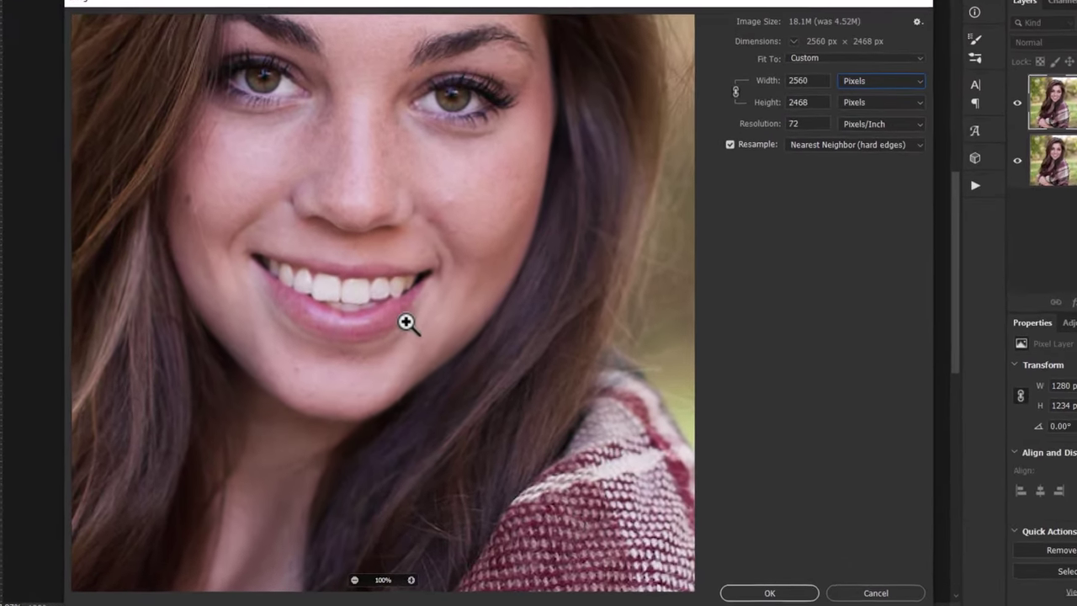
pyautogui.keyDown('ctrl'); pyautogui.click(399, 340); pyautogui.keyUp('ctrl')
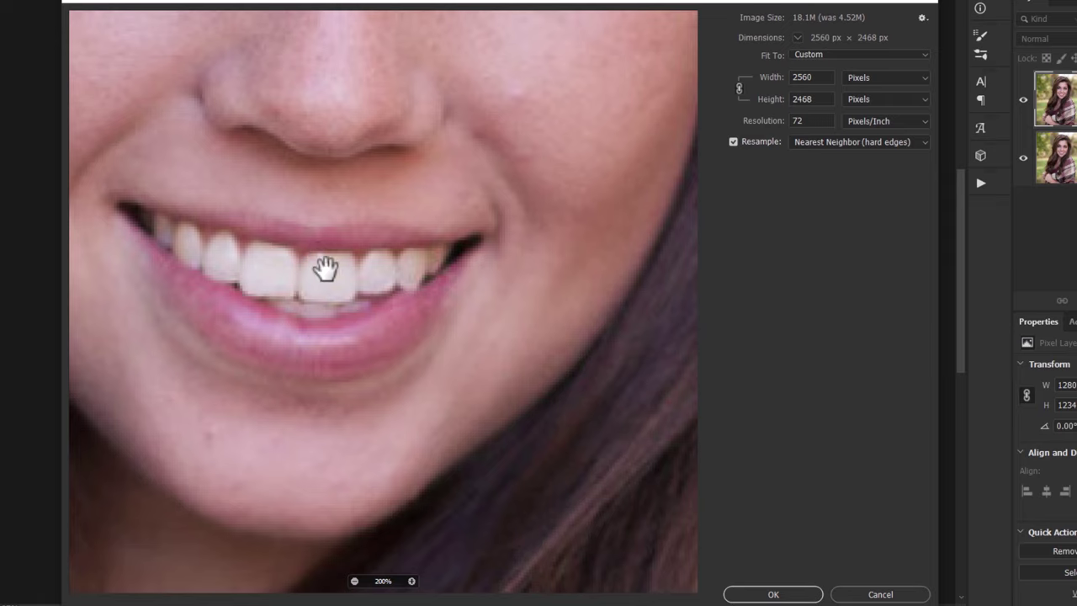
# Try Bilinear and Bicubic (smooth gradients) as the resampling method, comparing their effect on the face in the preview.
pyautogui.click(808, 143)
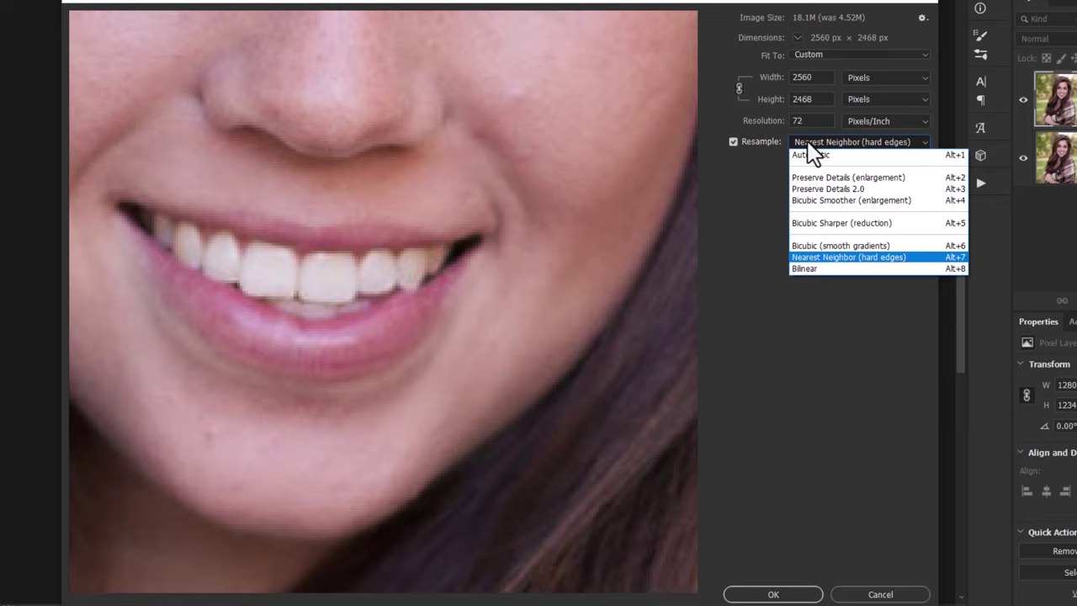
pyautogui.click(830, 268)
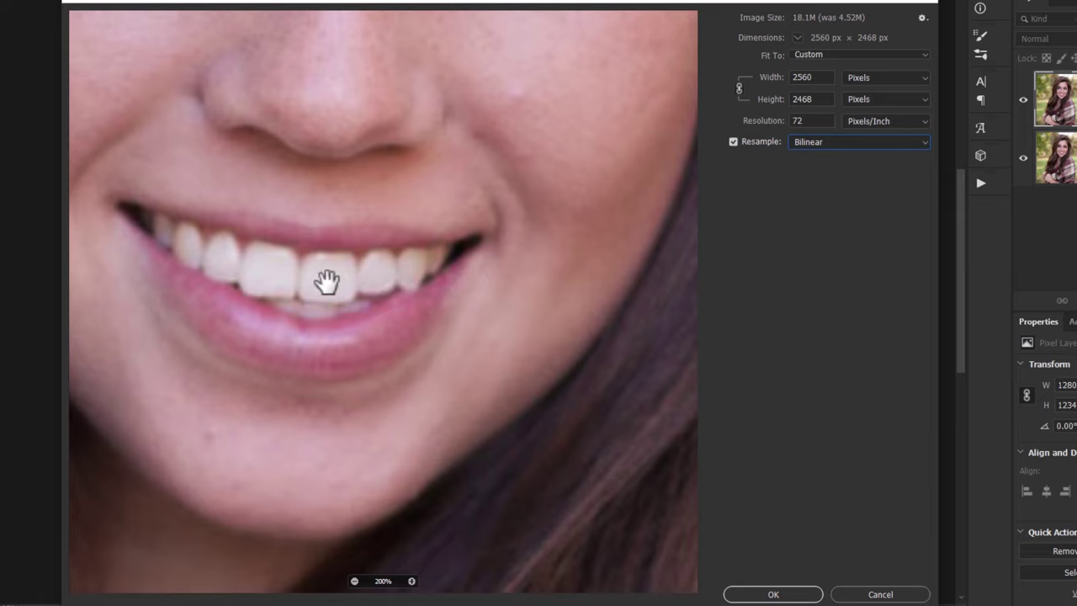
pyautogui.click(860, 143)
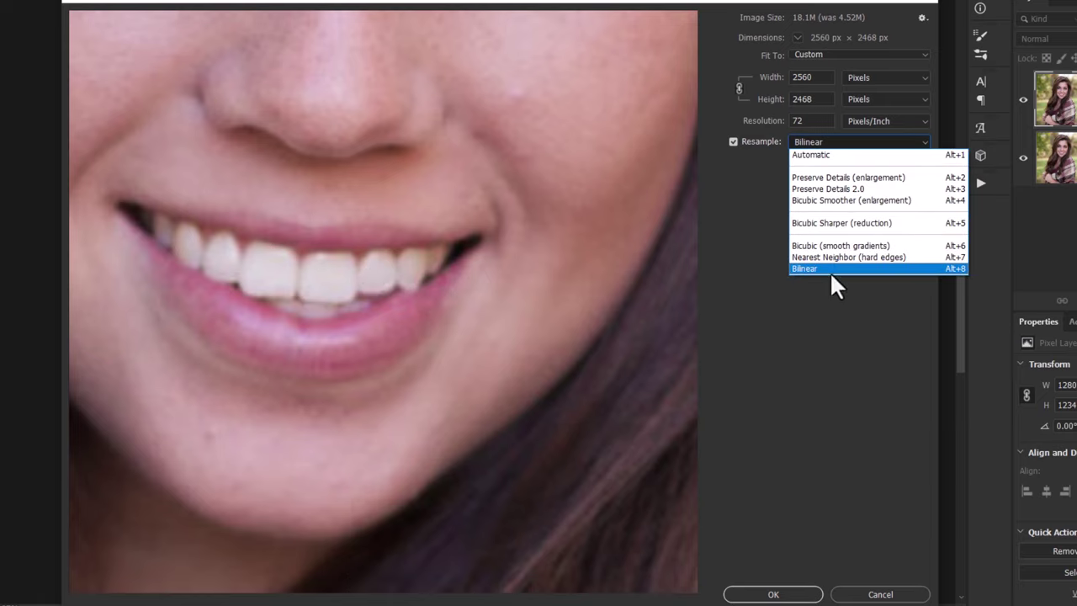
pyautogui.click(828, 245)
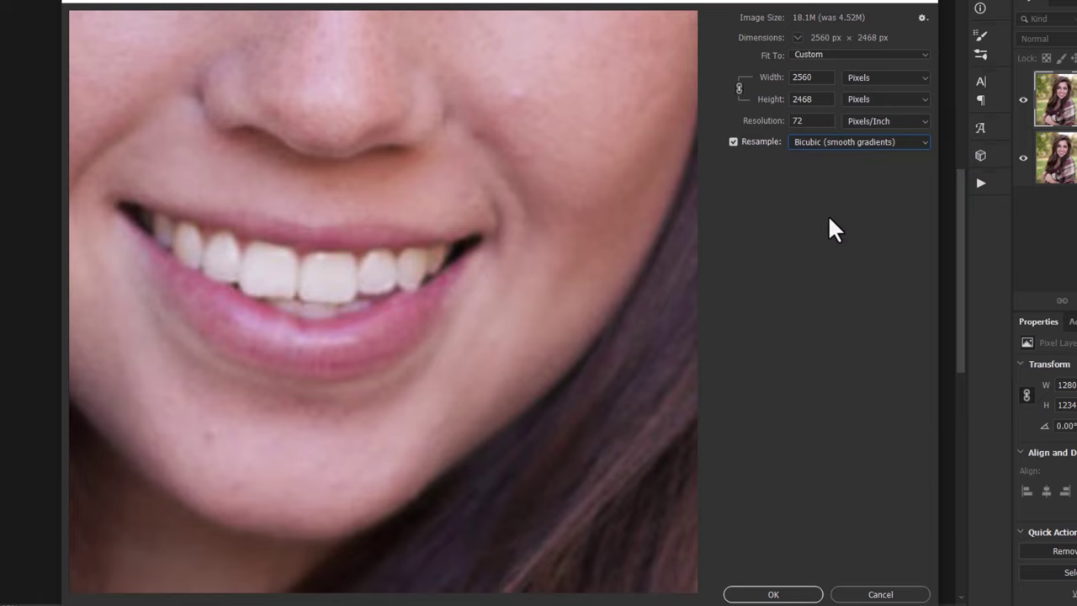
pyautogui.moveTo(447, 109); pyautogui.dragTo(480, 300)
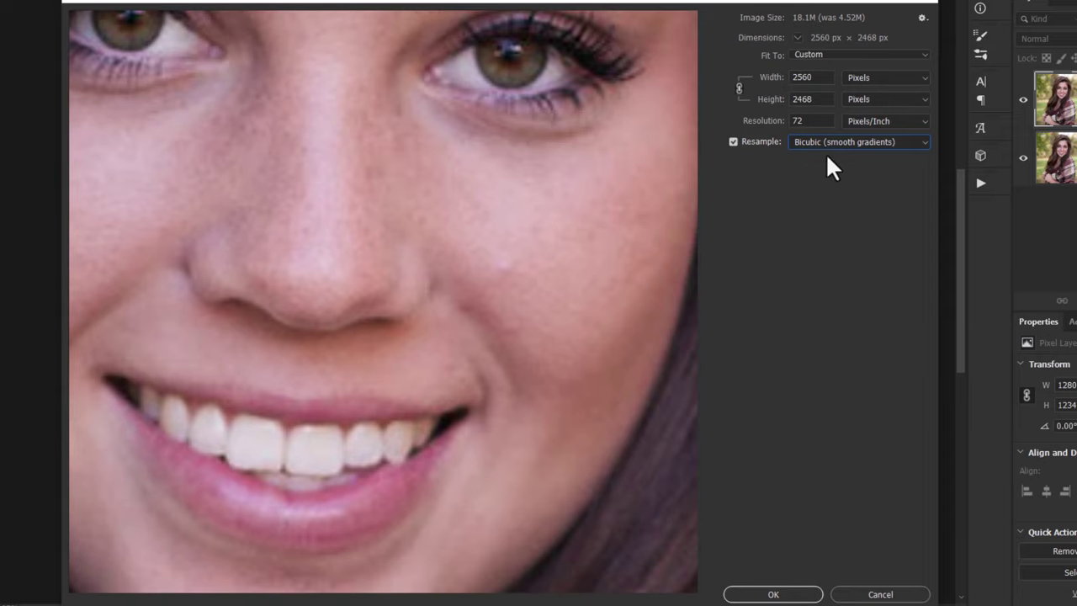
# Switch the resampling to Bilinear and back to Bicubic (smooth gradients) to compare the eyes, nose and smile.
pyautogui.click(827, 143)
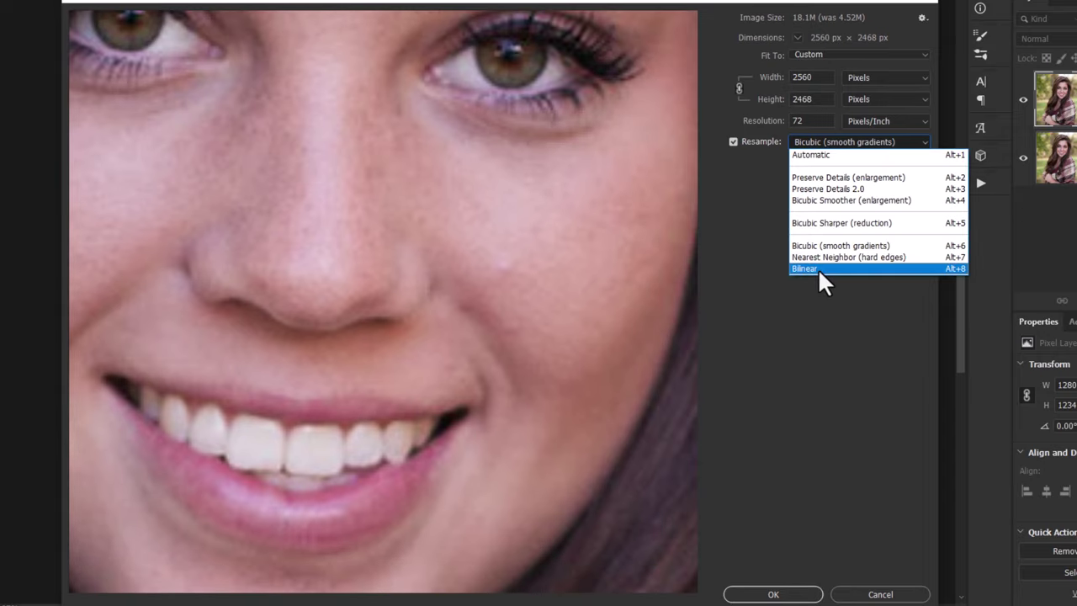
pyautogui.click(819, 269)
pyautogui.click(817, 143)
pyautogui.click(822, 248)
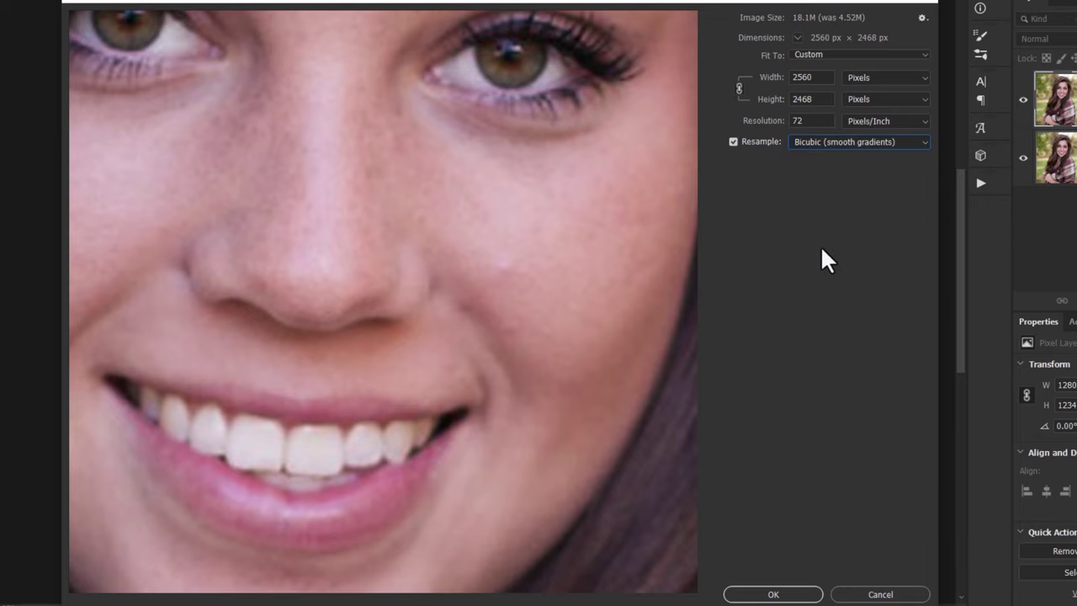
# Try Bicubic Sharper (reduction), Bicubic Smoother (enlargement) and Bilinear resampling in turn to compare the preview.
pyautogui.click(819, 144)
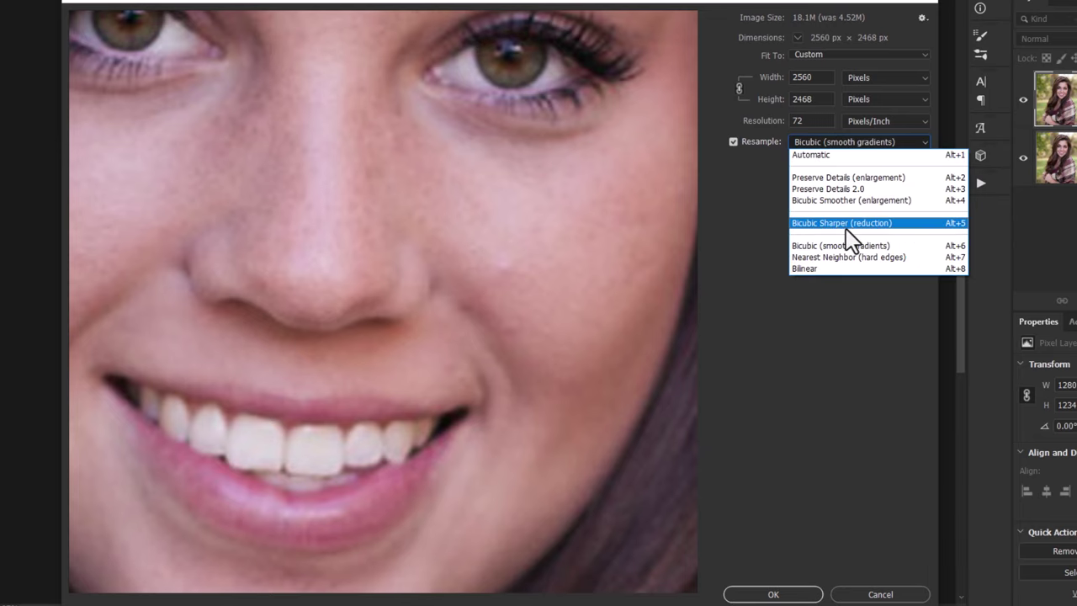
pyautogui.click(848, 224)
pyautogui.click(853, 143)
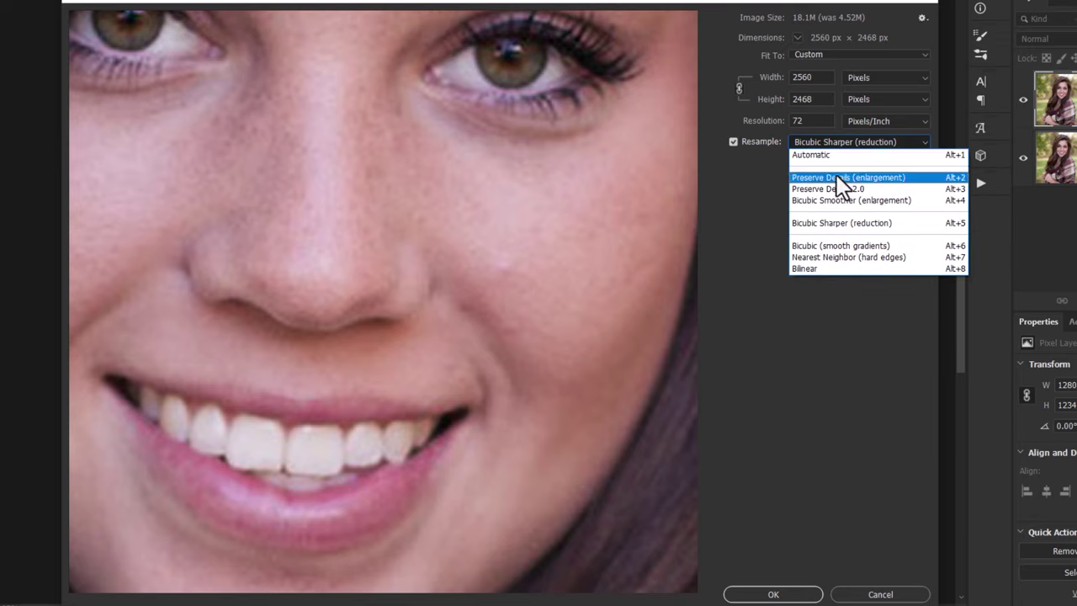
pyautogui.click(860, 200)
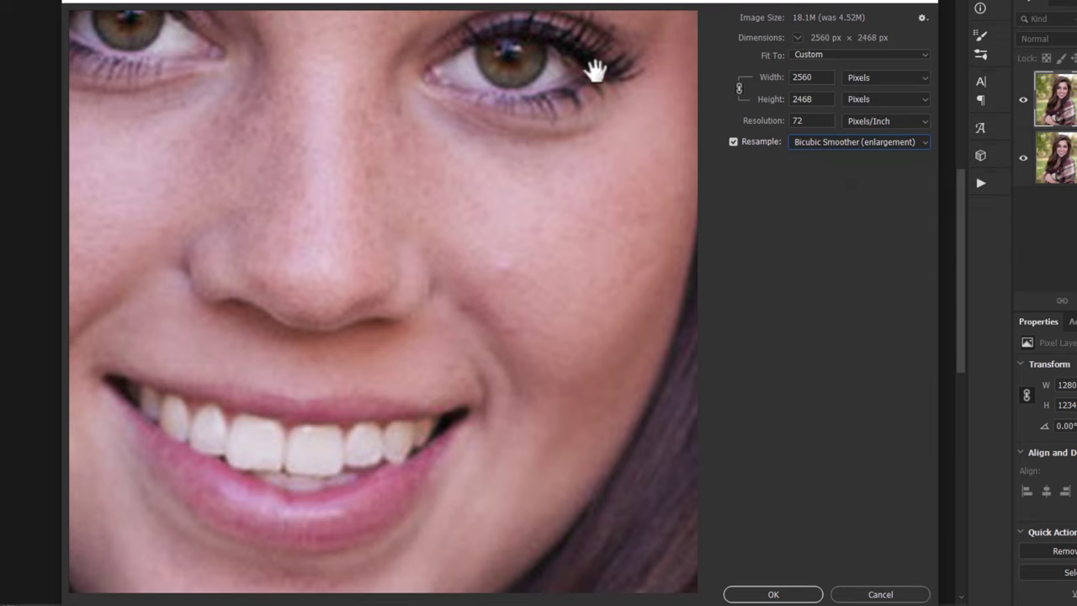
pyautogui.click(877, 143)
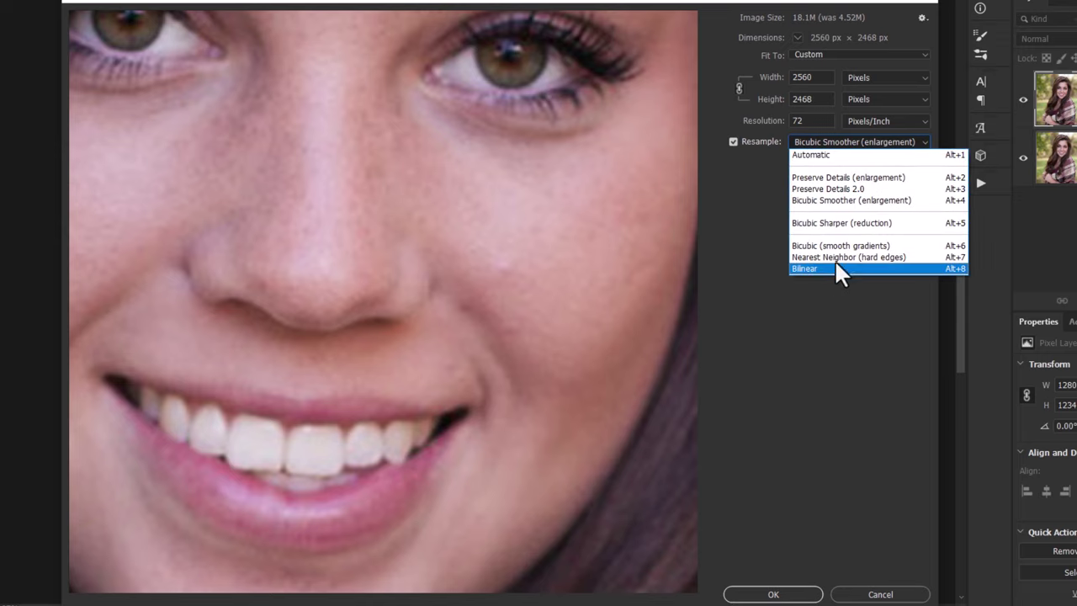
pyautogui.click(833, 268)
# Set the resampling method to Preserve Details (enlargement) and inspect the woman's eye up close in the preview.
pyautogui.click(854, 145)
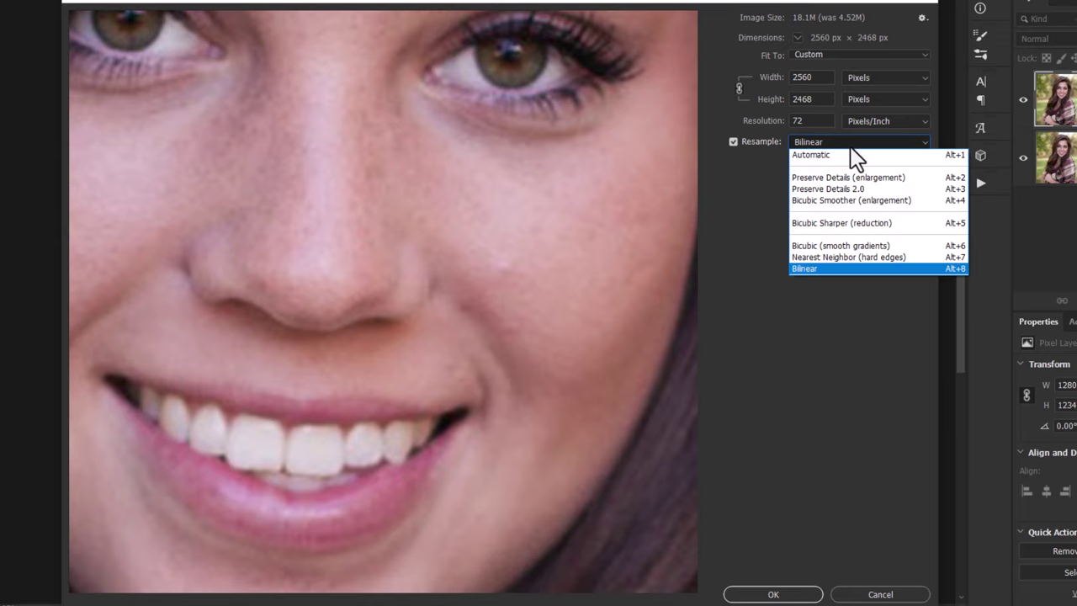
pyautogui.click(812, 180)
pyautogui.moveTo(577, 84)
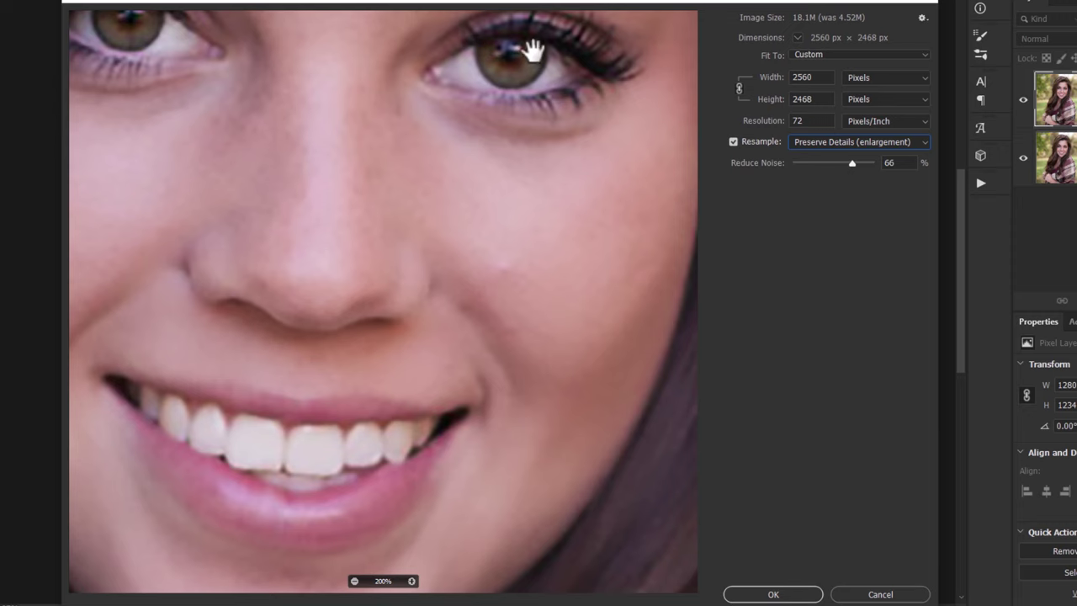
pyautogui.moveTo(294, 105); pyautogui.dragTo(310, 147)
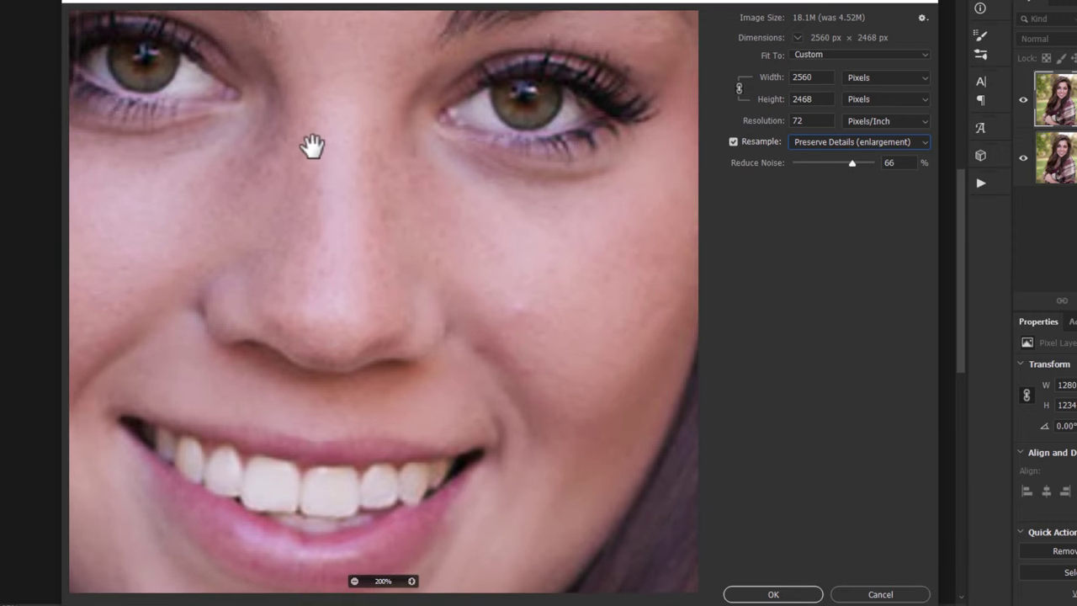
pyautogui.moveTo(568, 103); pyautogui.dragTo(433, 197)
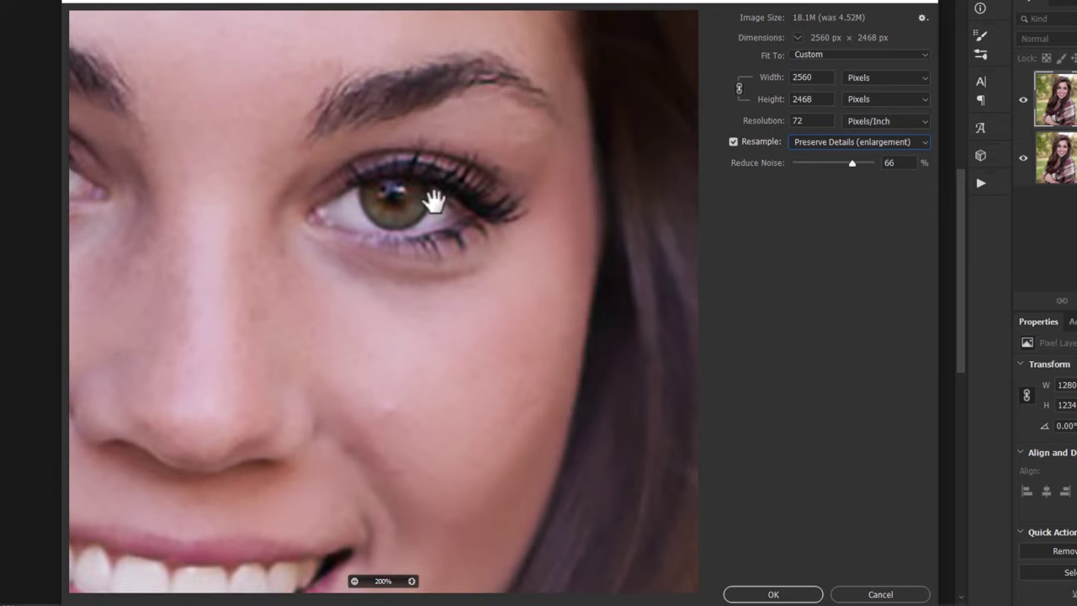
pyautogui.keyDown('ctrl'); pyautogui.click(428, 250); pyautogui.keyUp('ctrl')
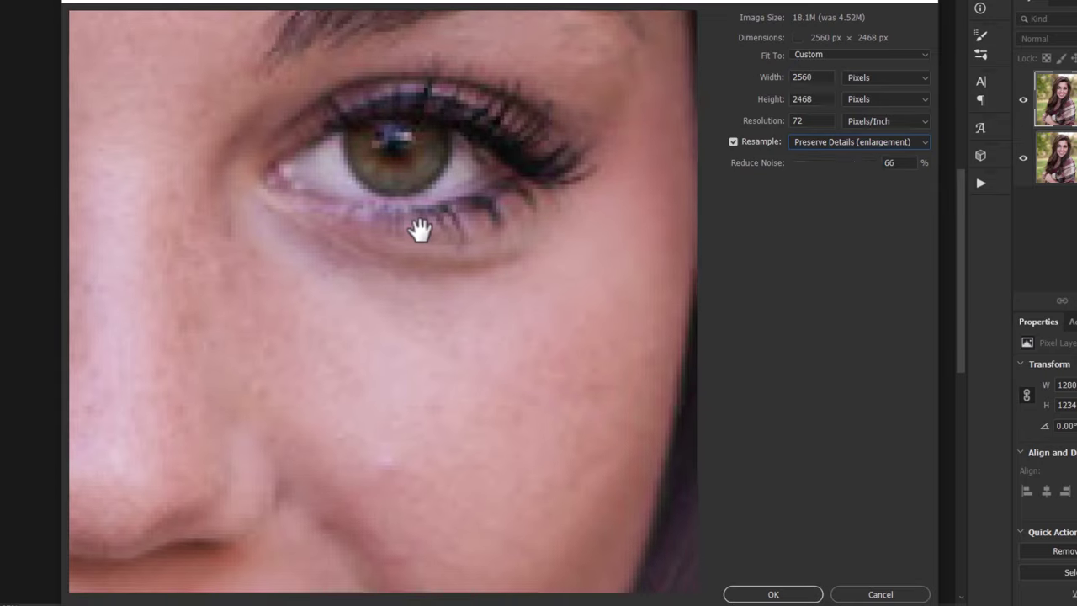
# Try Preserve Details 2.0 as the resampling method and inspect the woman's nose, smile and eyes in the preview.
pyautogui.click(812, 142)
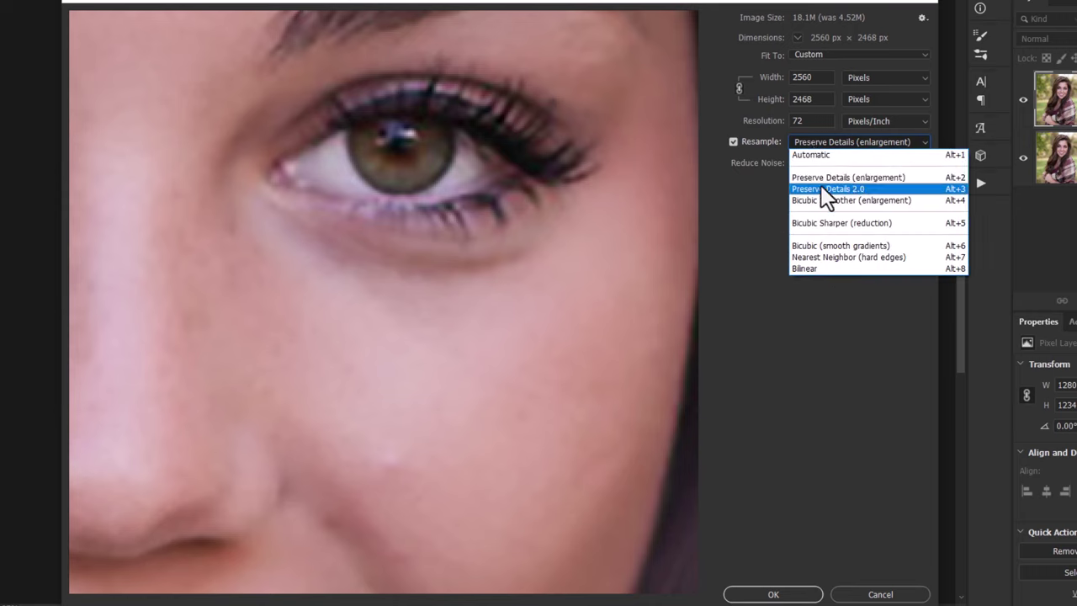
pyautogui.click(823, 188)
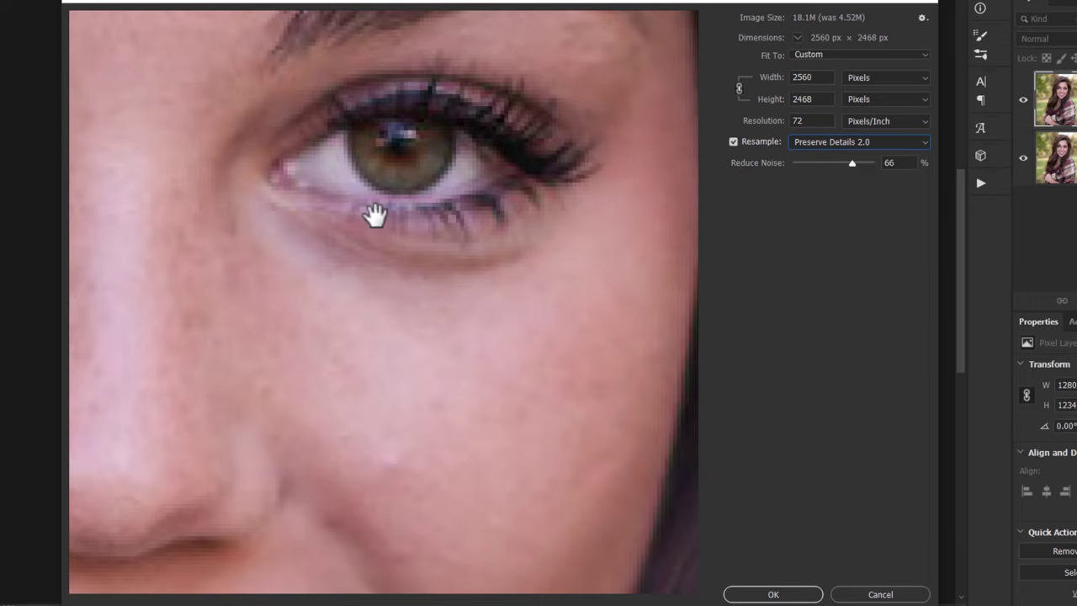
pyautogui.moveTo(375, 215); pyautogui.dragTo(274, 284)
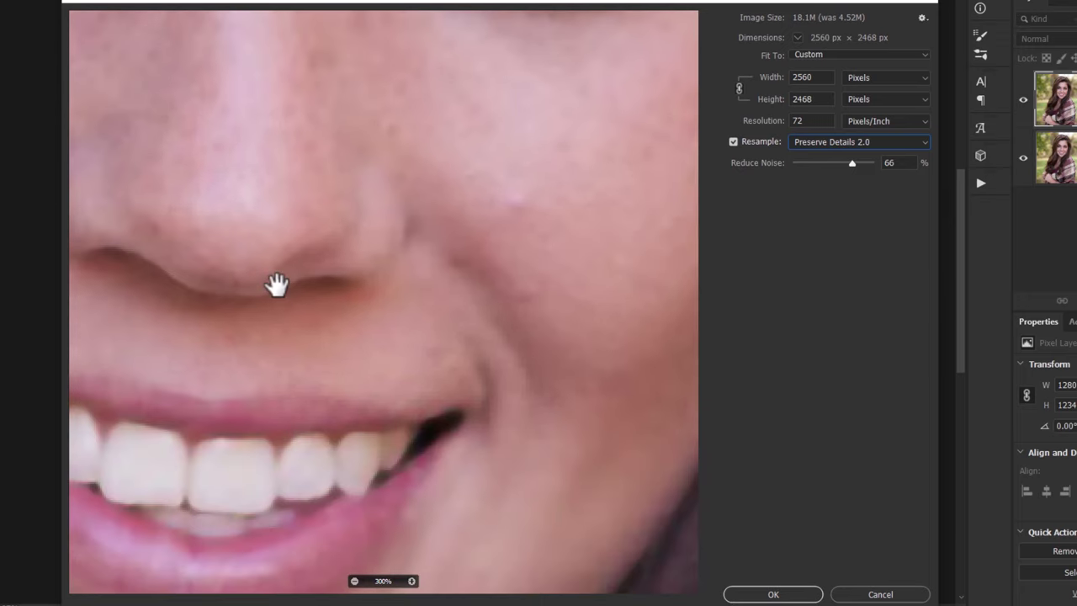
pyautogui.click(354, 581)
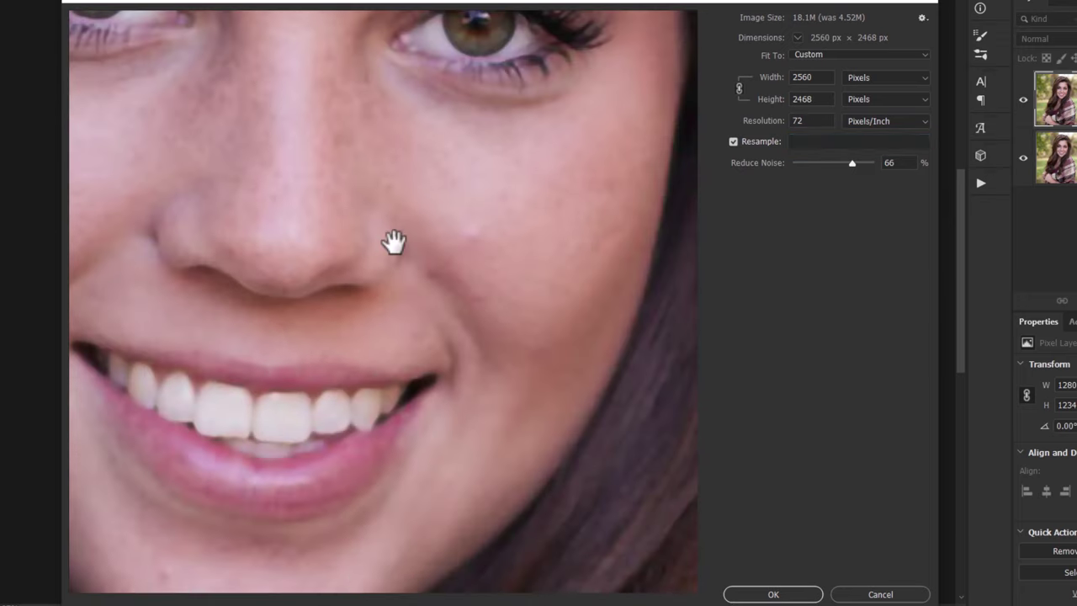
pyautogui.moveTo(392, 241); pyautogui.dragTo(378, 319)
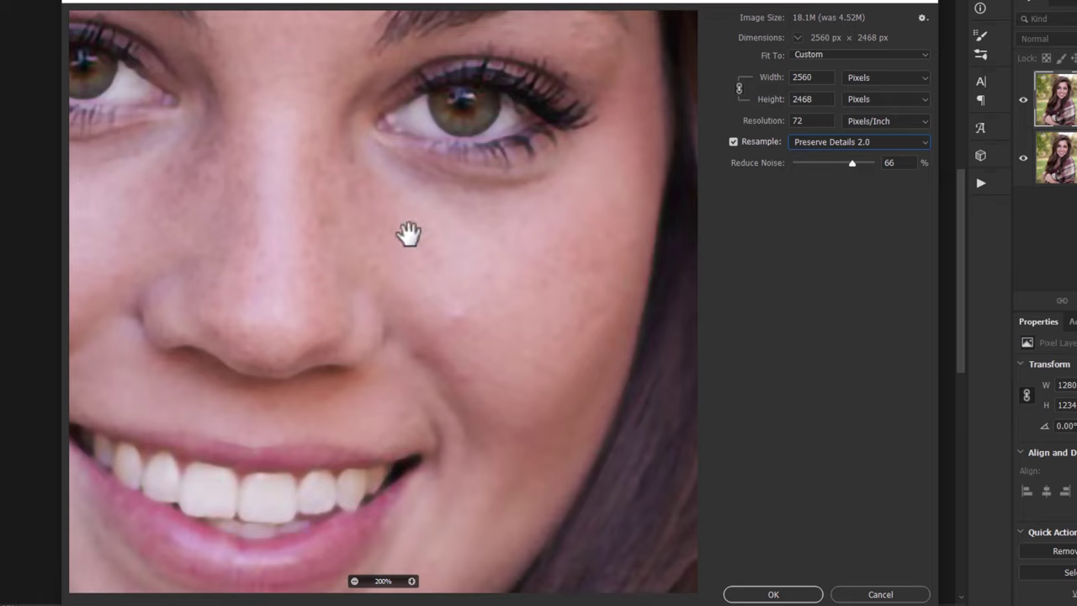
# Enlarge face.jpg to 300 percent with Preserve Details (enlargement) resampling and apply the new size.
pyautogui.click(857, 141)
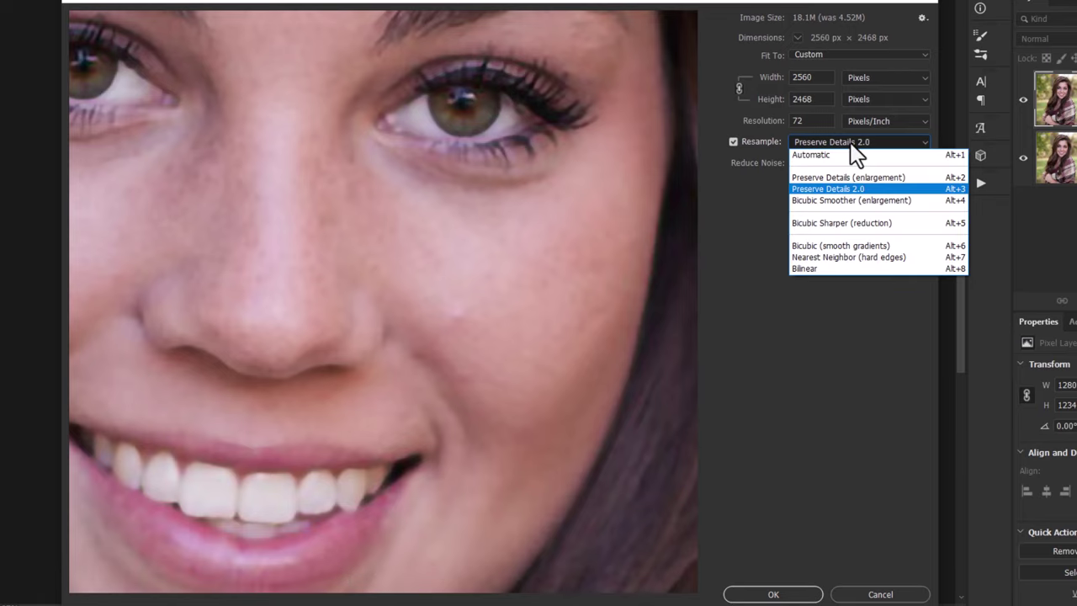
pyautogui.click(840, 178)
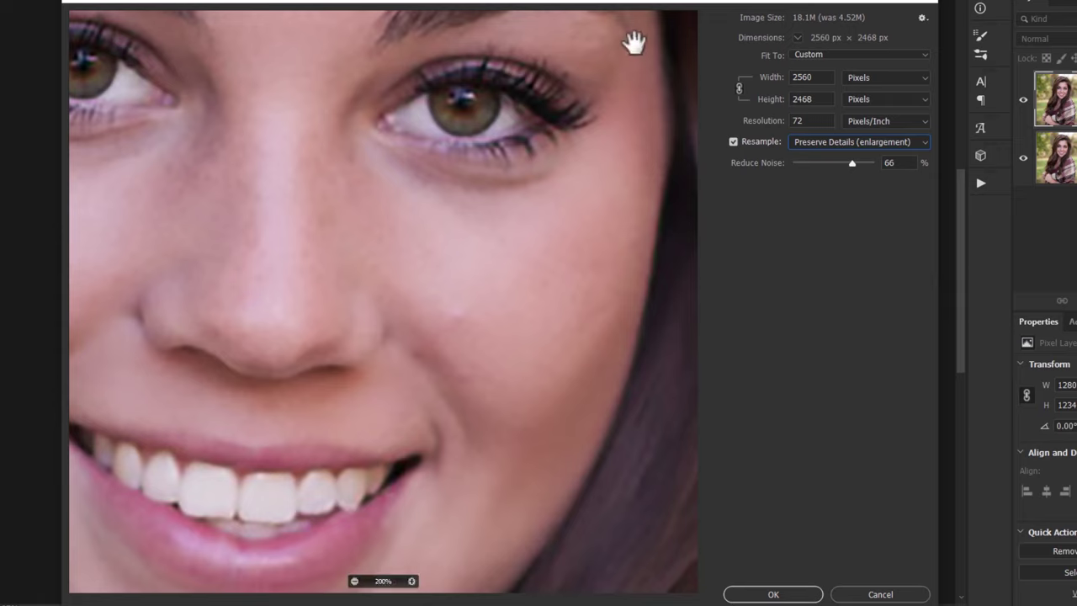
pyautogui.click(883, 84)
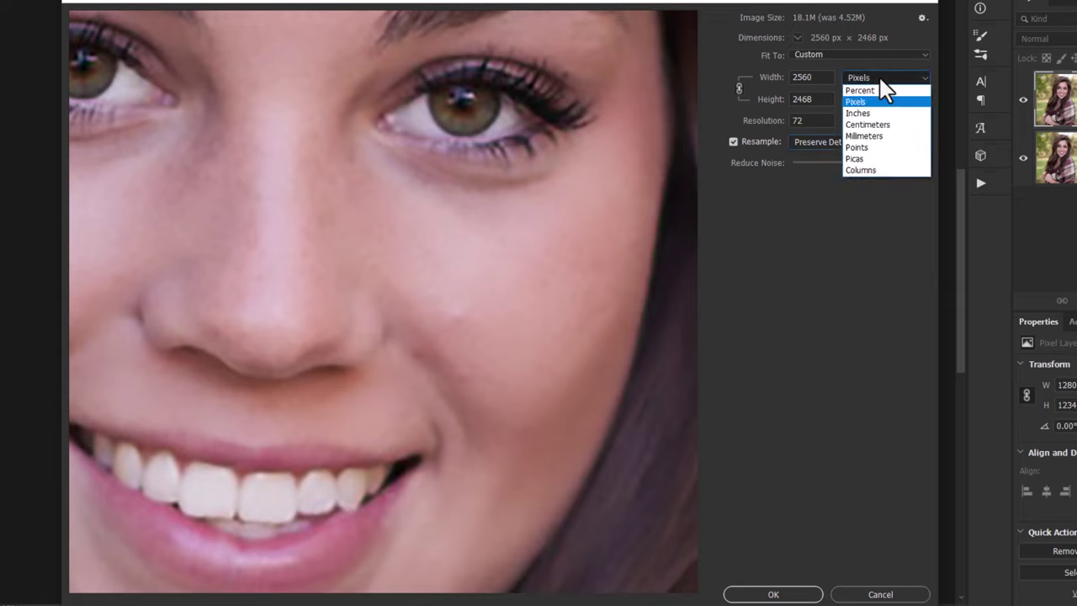
pyautogui.click(875, 91)
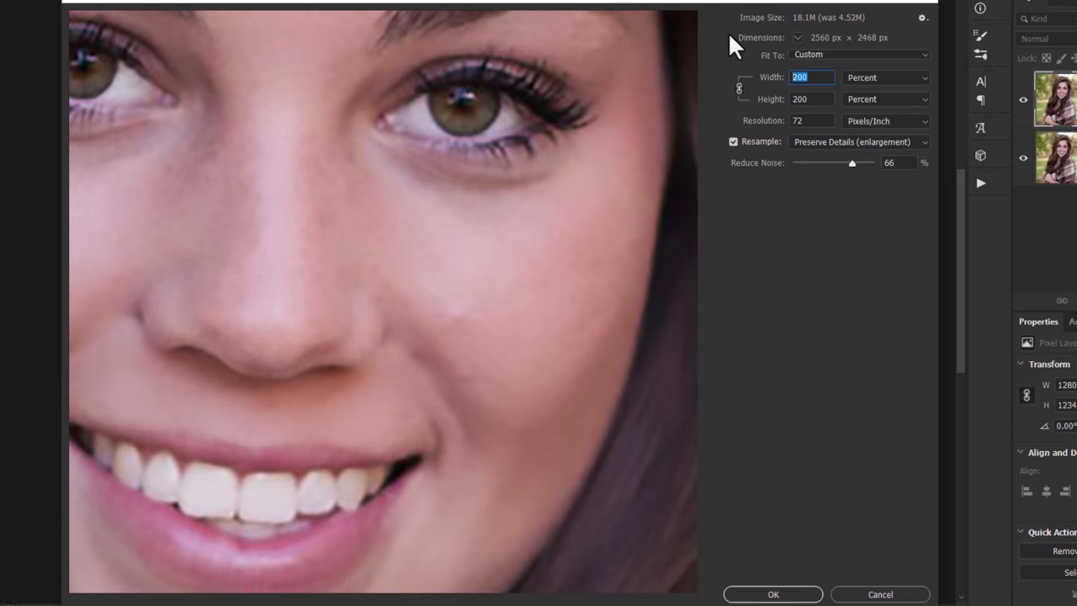
pyautogui.write('300')
pyautogui.moveTo(651, 93); pyautogui.dragTo(445, 221)
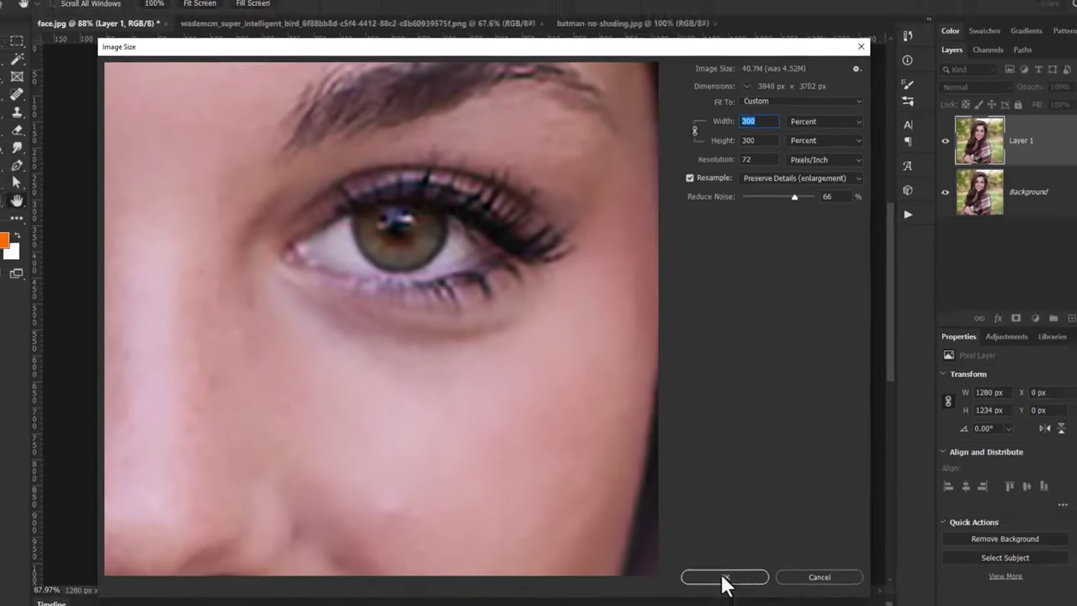
pyautogui.click(773, 594)
# Switch to the bird portrait, bring up its Image Size settings and set the width to 200 percent.
pyautogui.moveTo(819, 482); pyautogui.dragTo(64, 144)
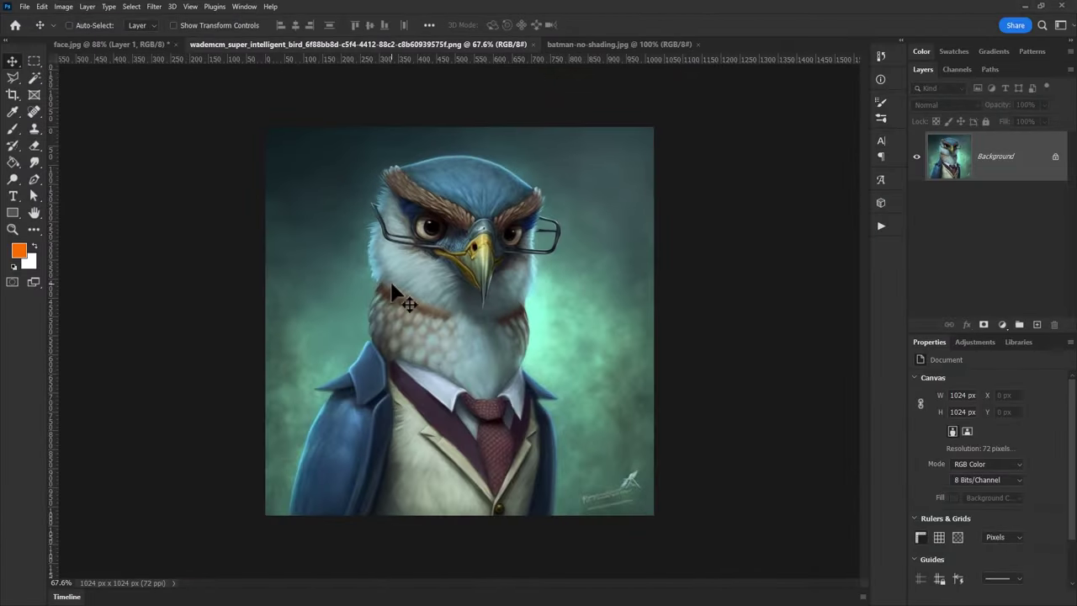
pyautogui.click(63, 7)
pyautogui.click(106, 89)
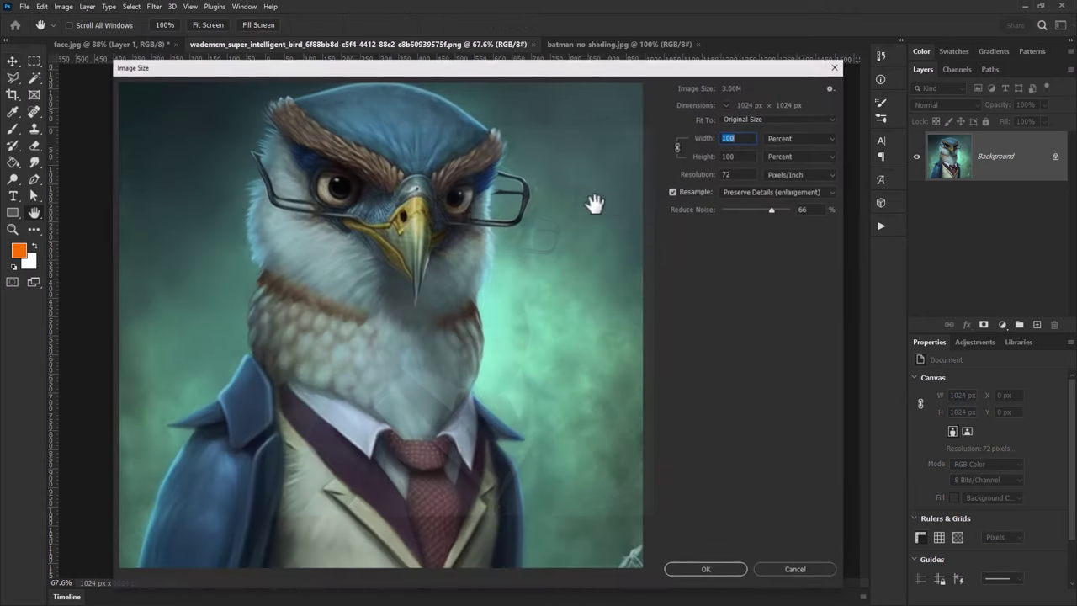
pyautogui.write('200')
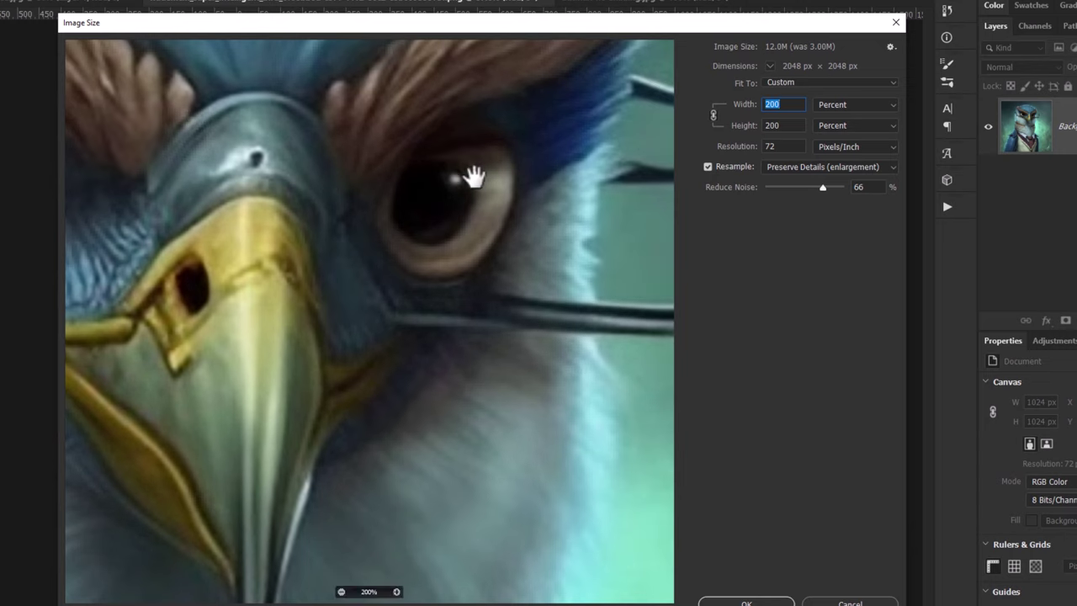
# Try Preserve Details 2.0 on the bird, then return to Preserve Details (enlargement) to compare the beak and eye.
pyautogui.click(768, 190)
pyautogui.click(815, 212)
pyautogui.moveTo(344, 210); pyautogui.dragTo(428, 171)
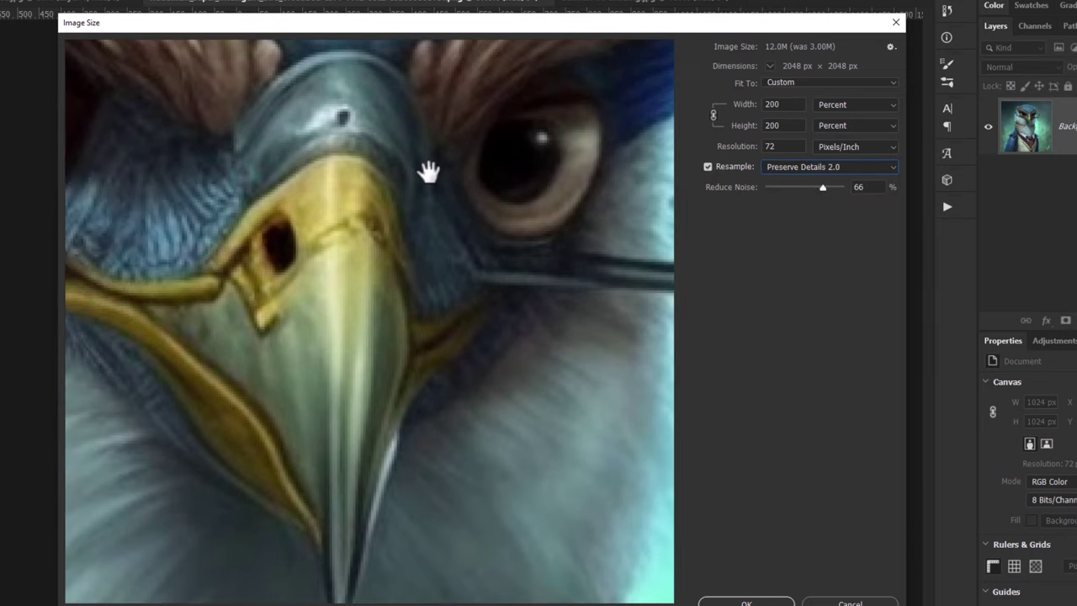
pyautogui.click(845, 166)
pyautogui.click(845, 197)
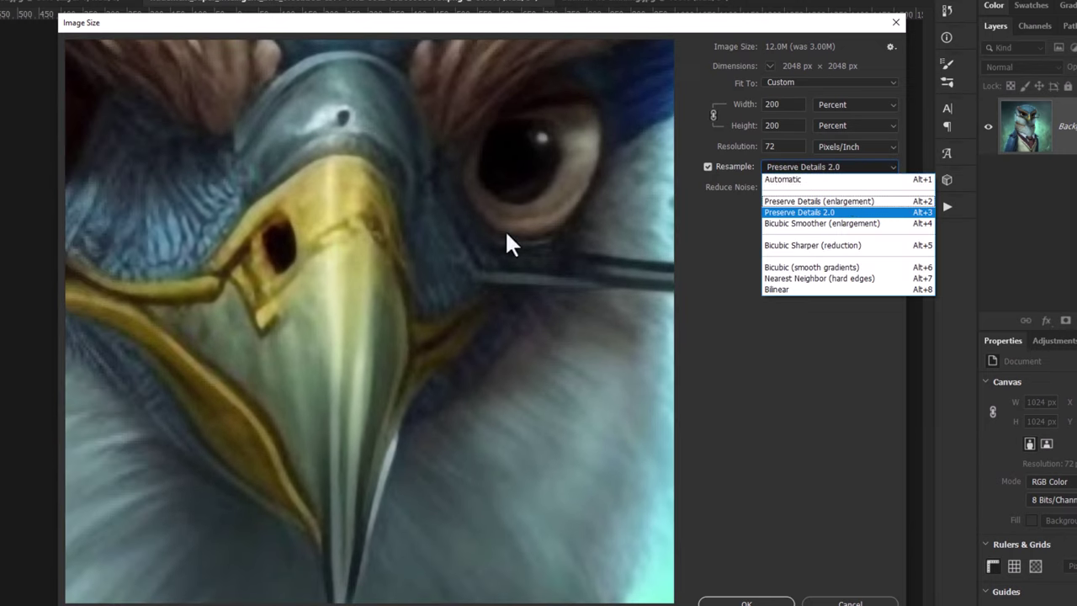
# Try Bicubic Smoother (enlargement), Bicubic Sharper (reduction), Bicubic (smooth gradients) and Bilinear resampling on the bird in turn.
pyautogui.click(814, 170)
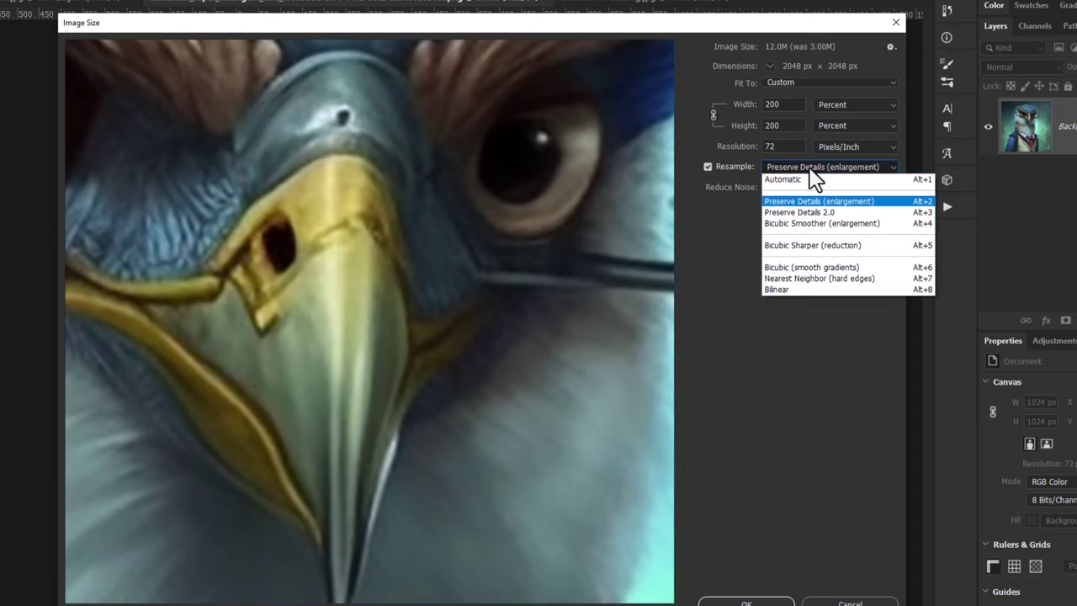
pyautogui.click(813, 224)
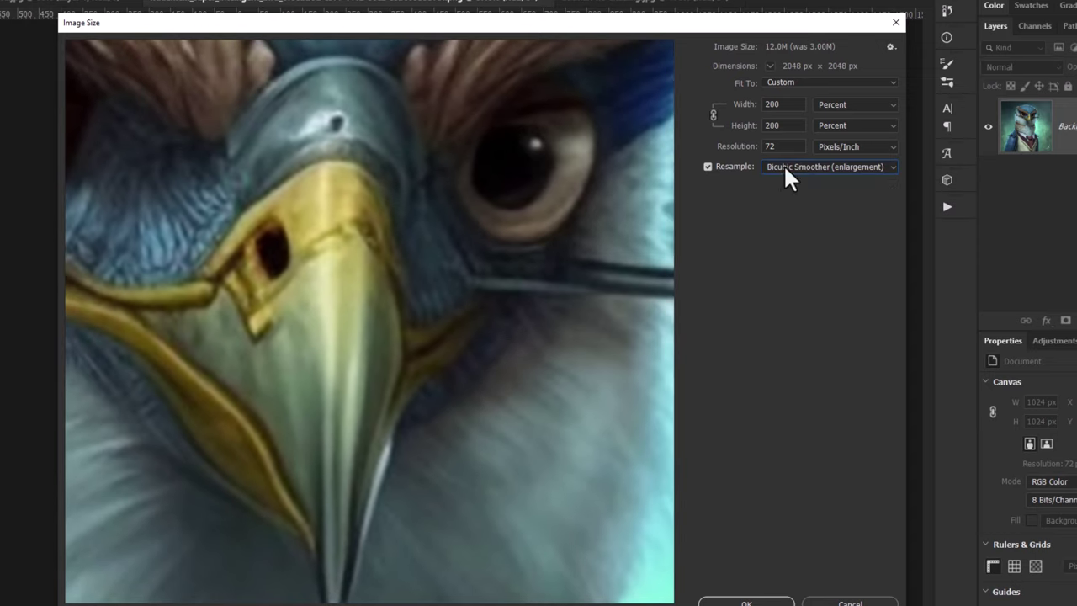
pyautogui.click(785, 166)
pyautogui.click(785, 245)
pyautogui.click(803, 166)
pyautogui.click(807, 265)
pyautogui.click(808, 168)
pyautogui.click(795, 288)
# Compare Preserve Details (enlargement) with Preserve Details 2.0, keep 2.0 and set the bird image's width to 300 percent.
pyautogui.click(804, 168)
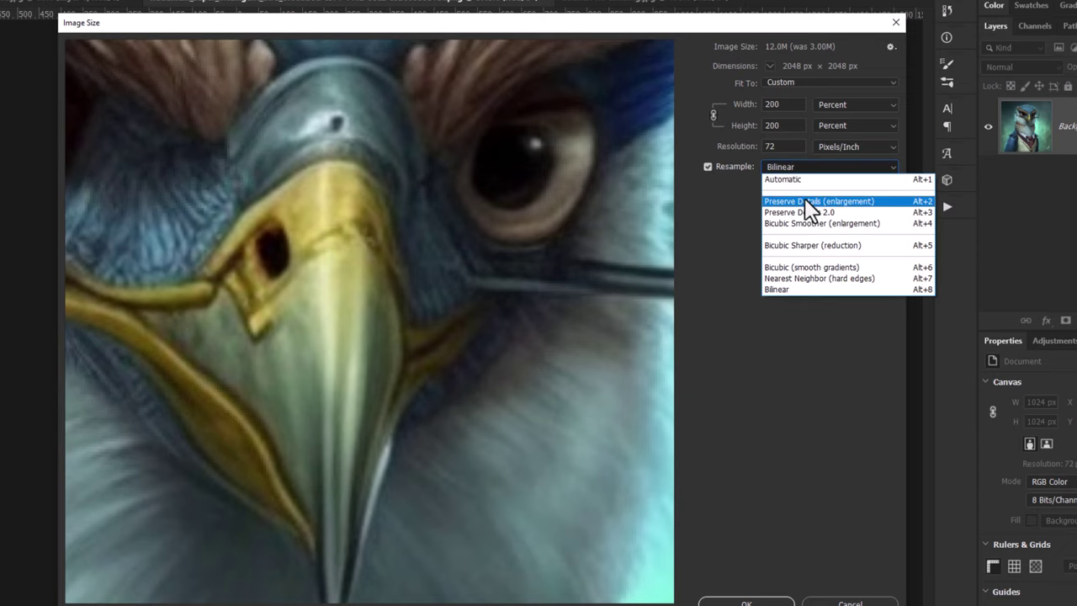
pyautogui.click(804, 202)
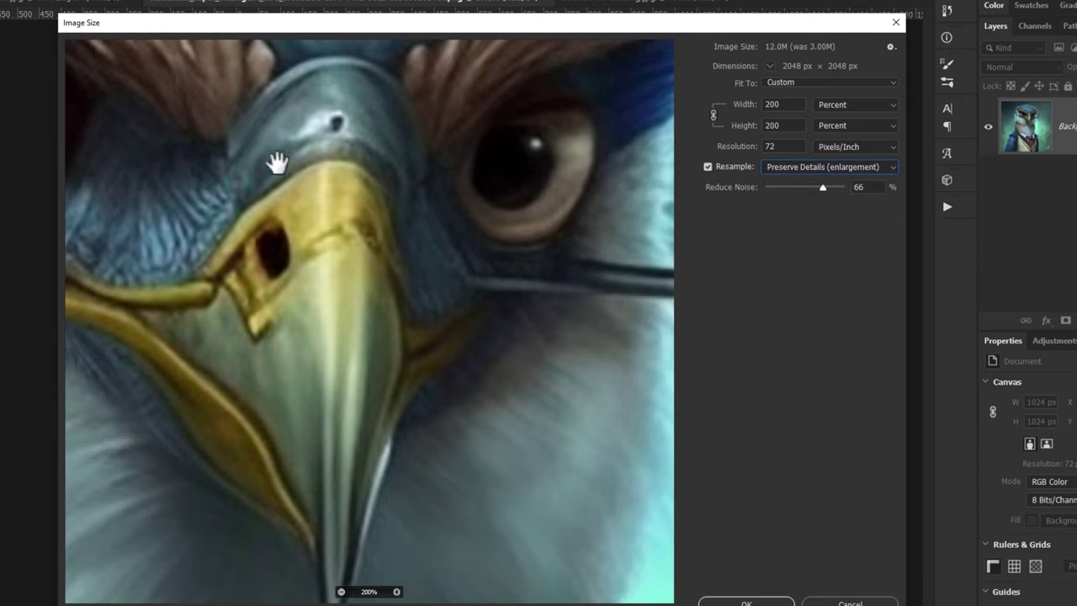
pyautogui.click(837, 169)
pyautogui.click(793, 210)
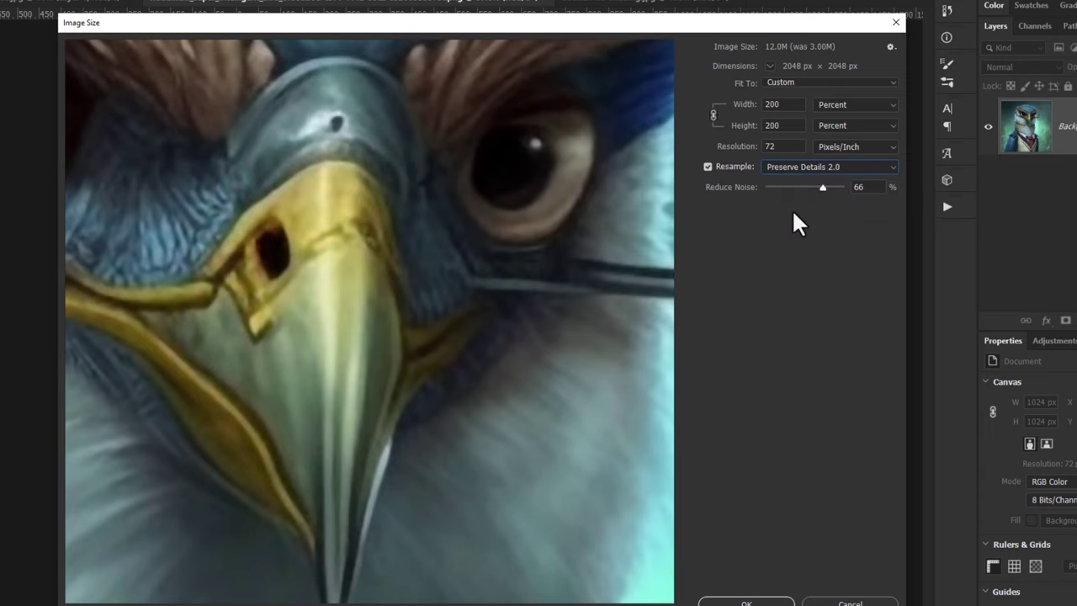
pyautogui.moveTo(474, 151); pyautogui.dragTo(373, 163)
pyautogui.doubleClick(800, 102)
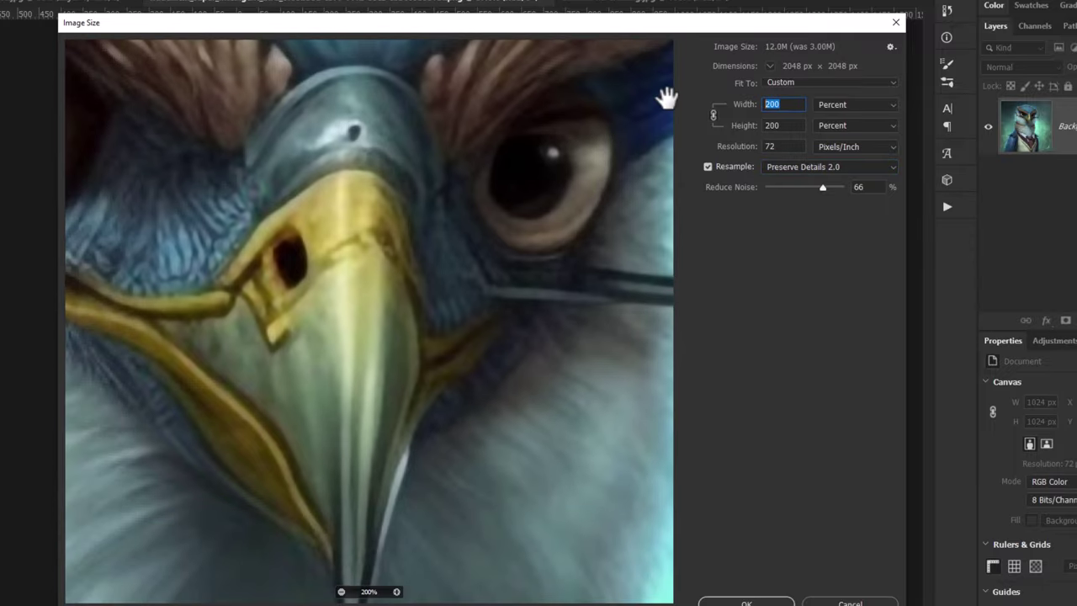
pyautogui.write('300')
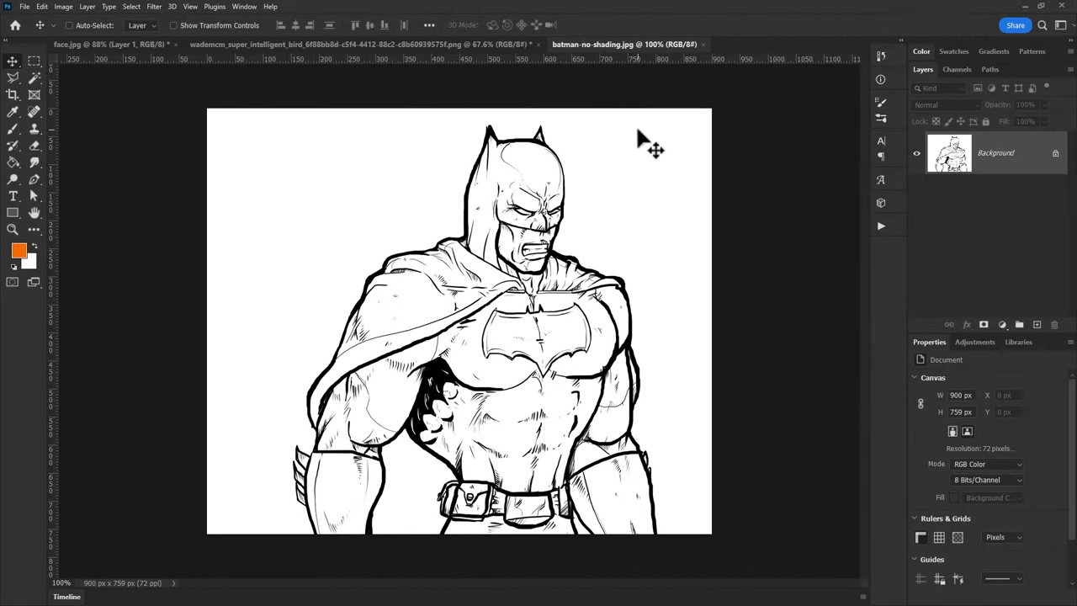
# In Image Size for batman-no-shading.jpg, choose Nearest Neighbor (hard edges), set the width to 200 percent and inspect the line edges.
pyautogui.click(63, 7)
pyautogui.click(85, 102)
pyautogui.click(756, 191)
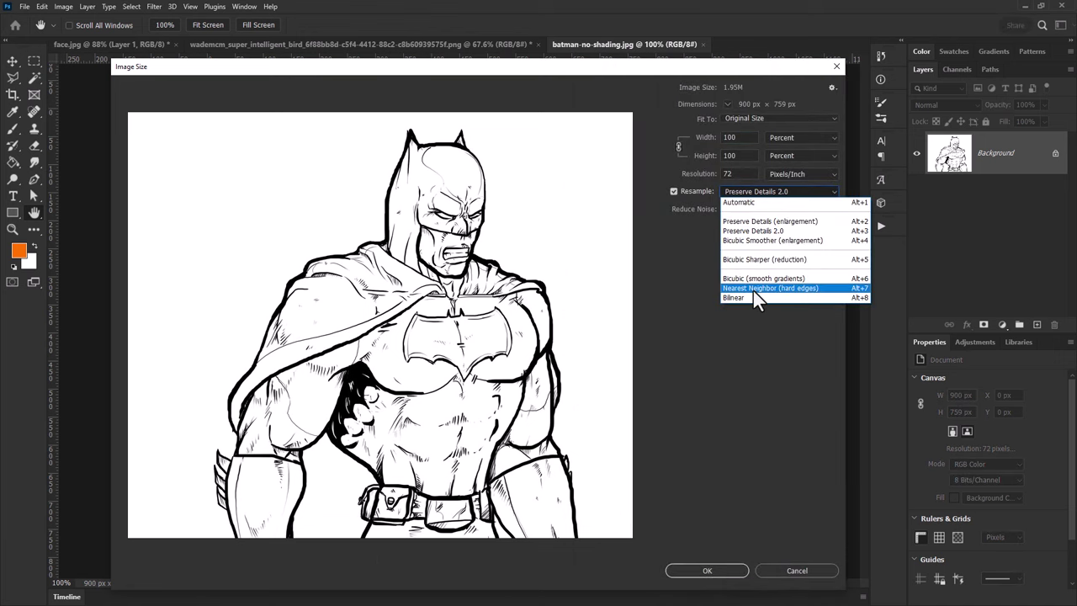
pyautogui.click(753, 289)
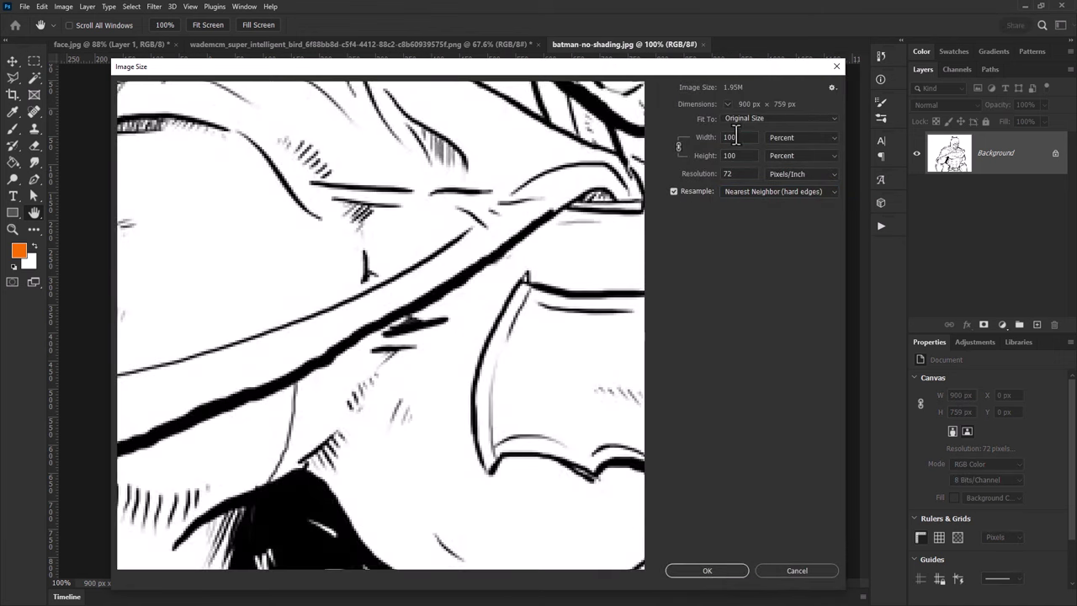
pyautogui.write('200')
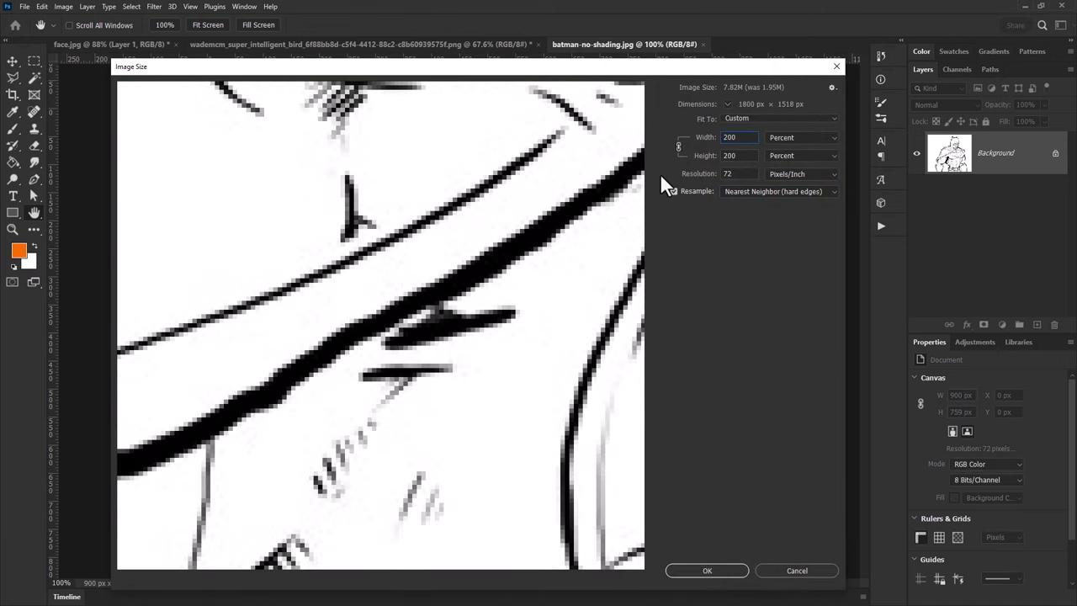
pyautogui.moveTo(546, 173); pyautogui.dragTo(427, 341)
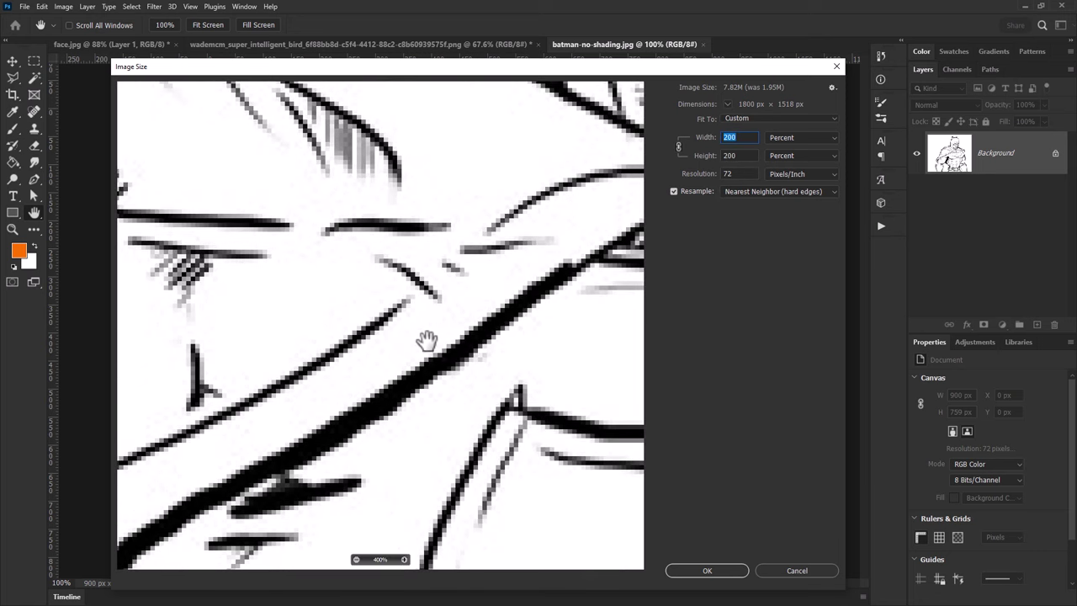
pyautogui.moveTo(502, 246)
pyautogui.mouseDown()
pyautogui.moveTo(437, 152)
pyautogui.moveTo(505, 247)
pyautogui.mouseUp()
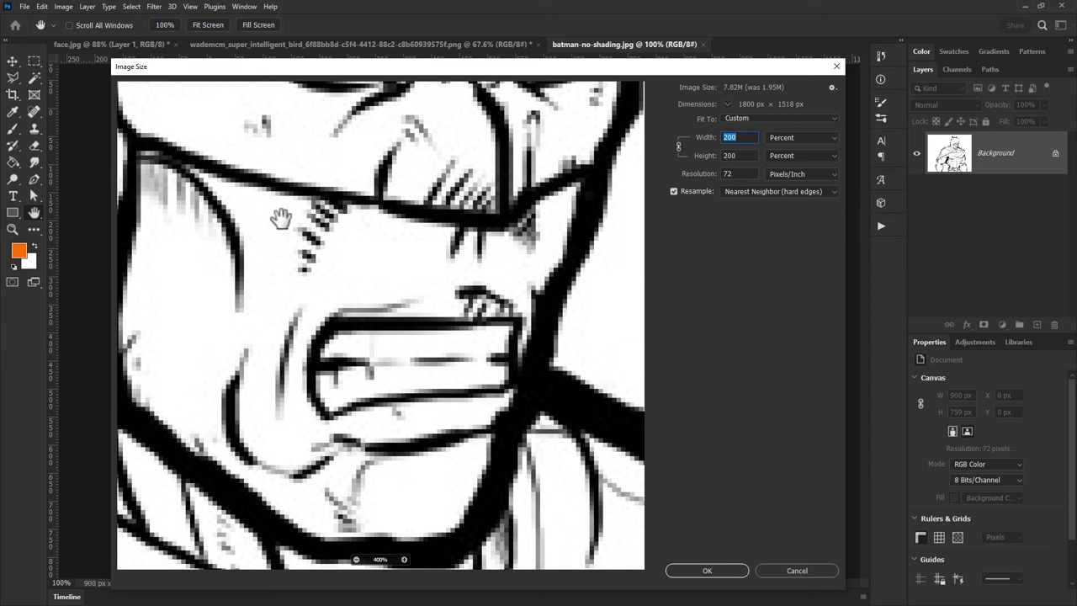
# Try Bilinear, Bicubic (smooth gradients), Bicubic Sharper (reduction) and Bicubic Smoother (enlargement) resampling on the Batman drawing in turn.
pyautogui.click(757, 192)
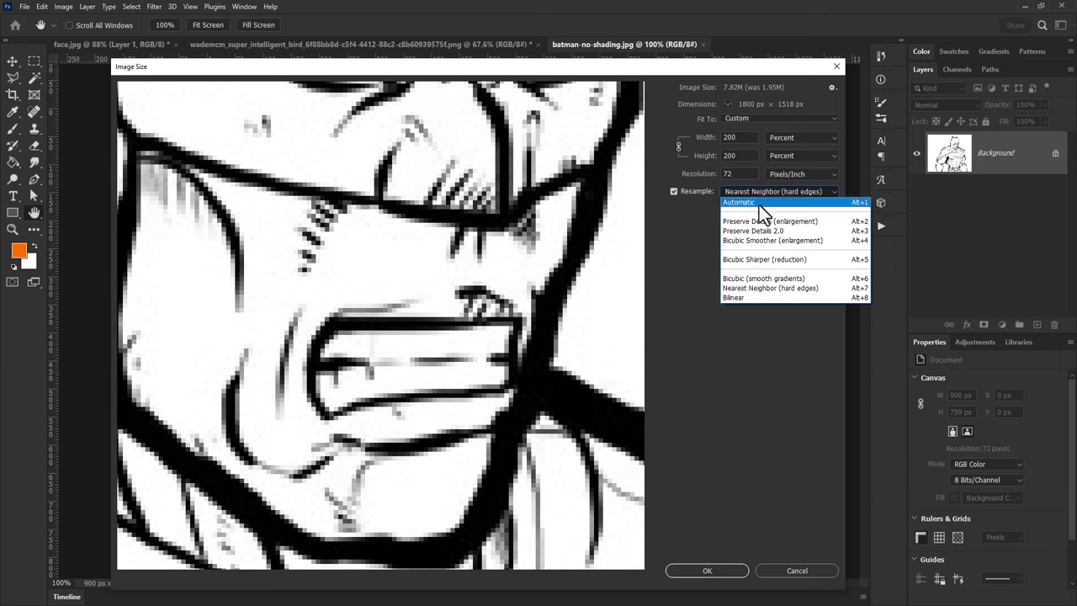
pyautogui.click(759, 297)
pyautogui.click(761, 192)
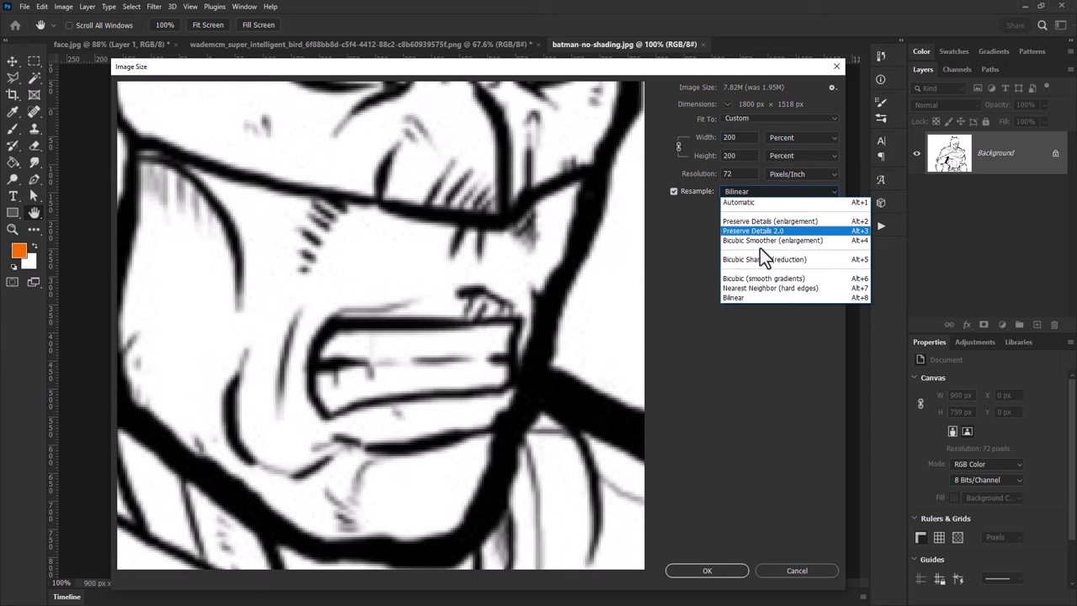
pyautogui.click(758, 278)
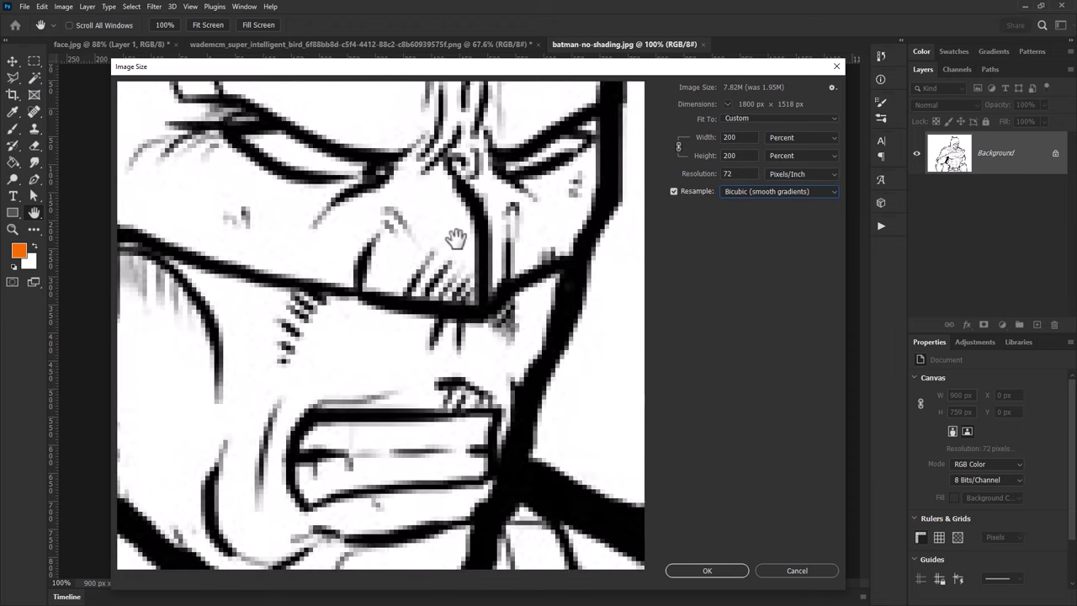
pyautogui.click(760, 192)
pyautogui.click(767, 259)
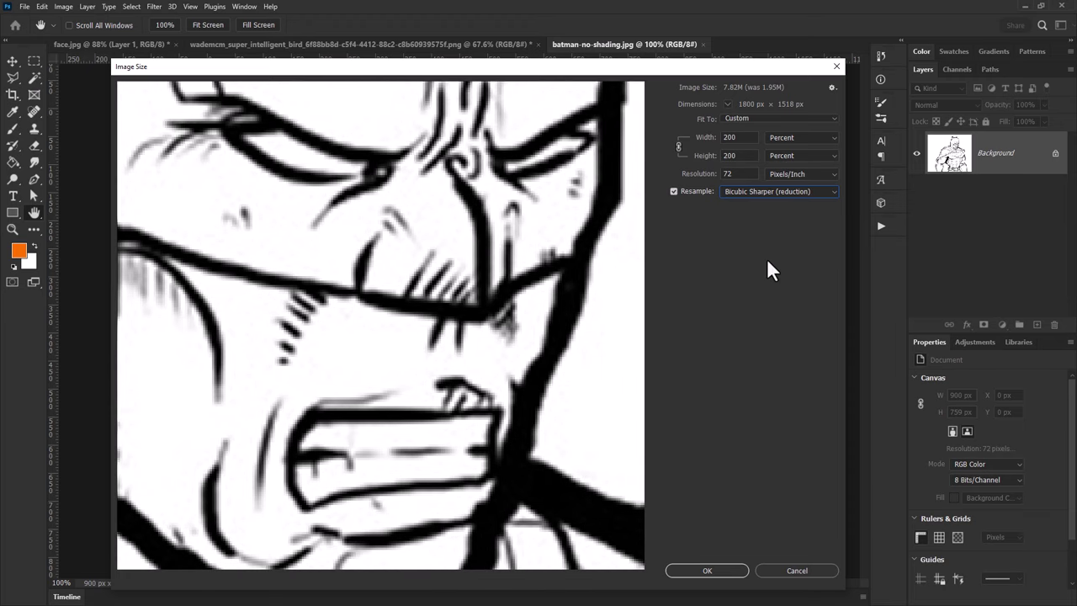
pyautogui.click(761, 192)
pyautogui.click(767, 237)
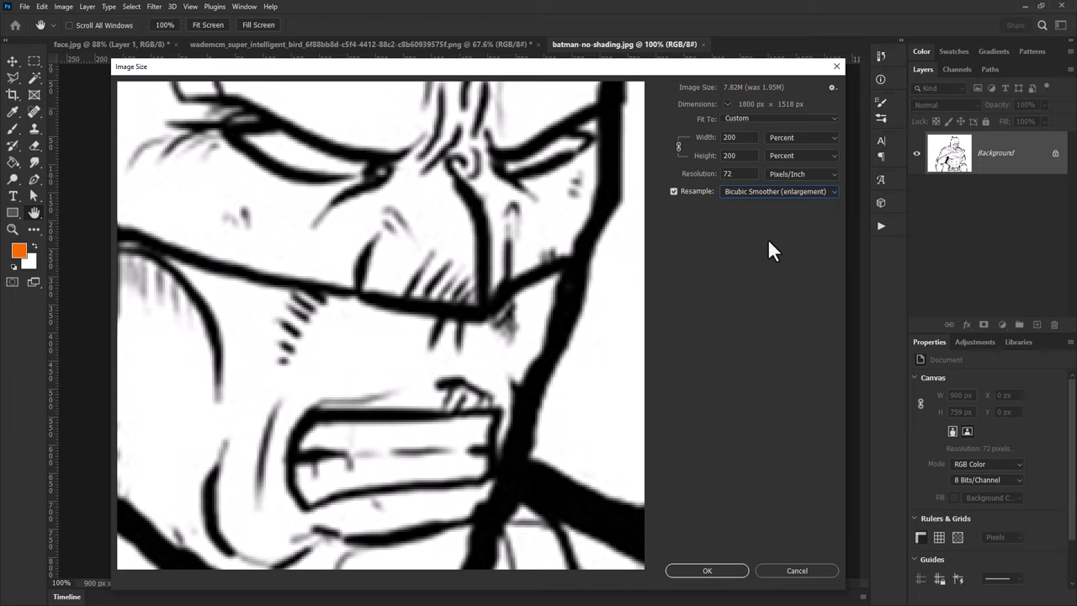
# Compare Preserve Details (enlargement) with Preserve Details 2.0 on the Batman drawing, keeping 2.0 selected.
pyautogui.click(799, 191)
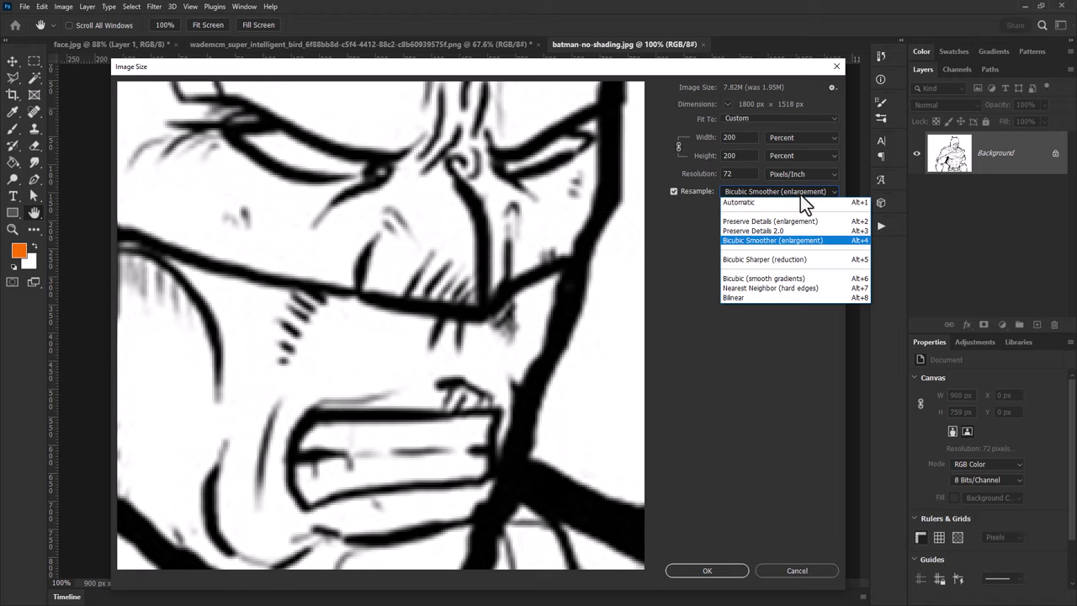
pyautogui.click(766, 221)
pyautogui.moveTo(517, 205); pyautogui.dragTo(531, 227)
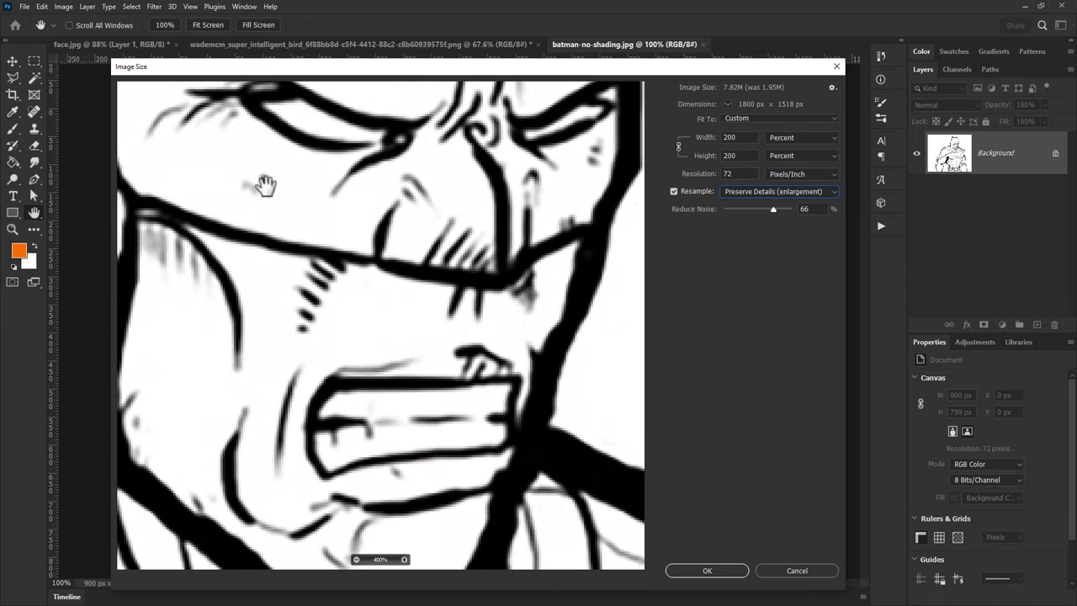
pyautogui.click(778, 191)
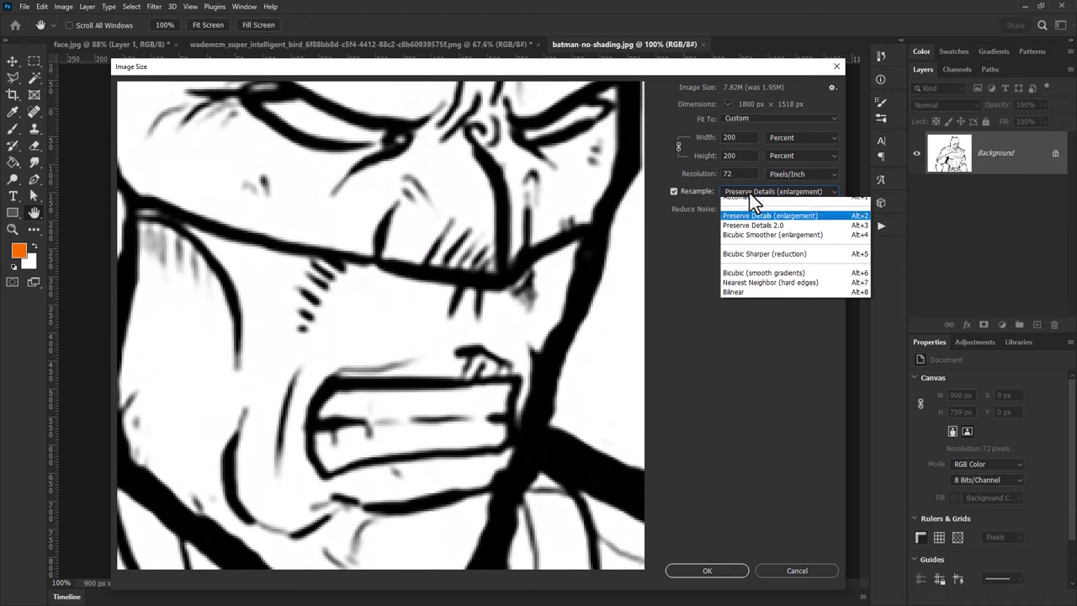
pyautogui.click(757, 231)
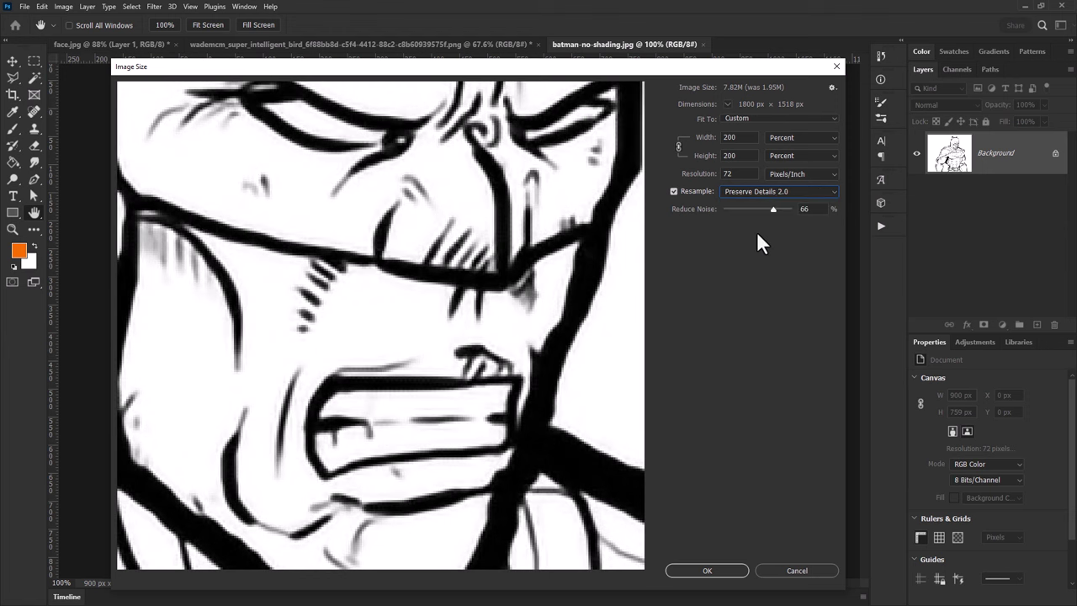
pyautogui.moveTo(469, 172); pyautogui.dragTo(466, 187)
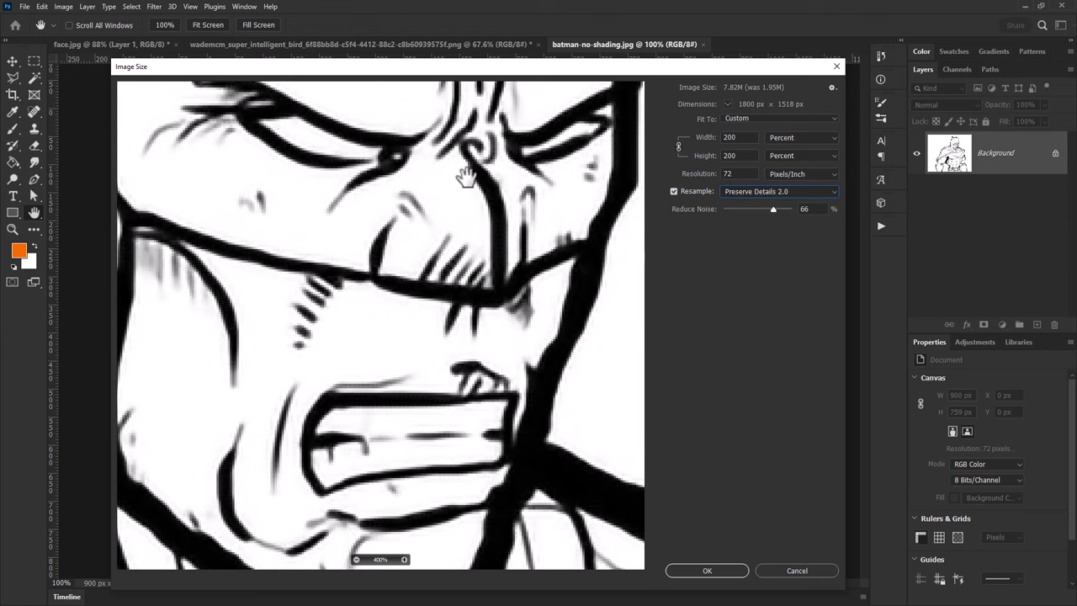
pyautogui.moveTo(375, 345); pyautogui.dragTo(418, 278)
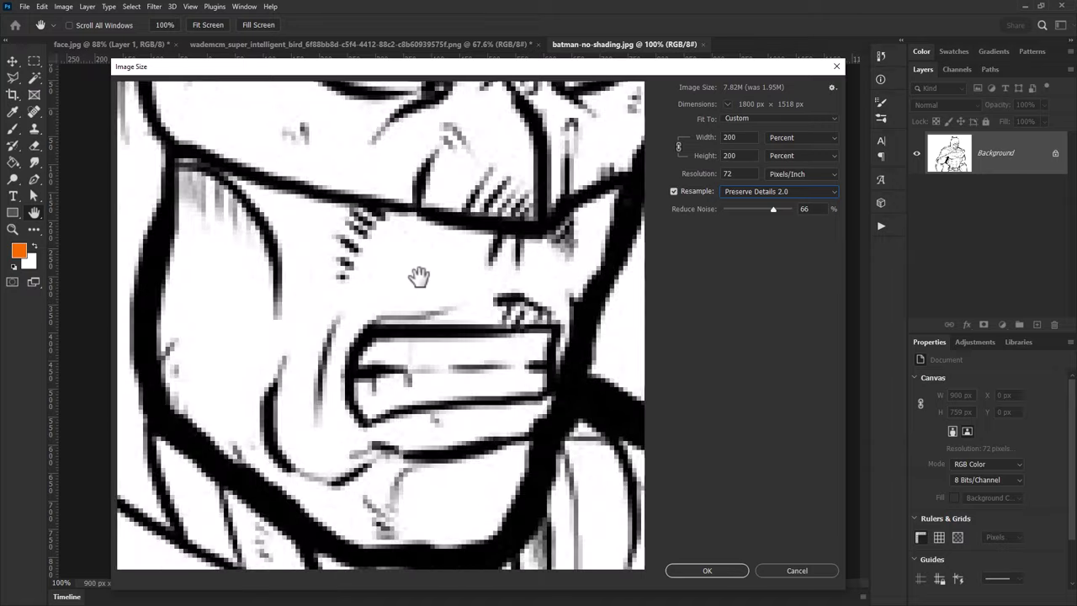
# Set the Batman drawing's width to 300 percent and Reduce Noise to 79%, and inspect the line edges around the face and cape.
pyautogui.doubleClick(751, 141)
pyautogui.write('3')
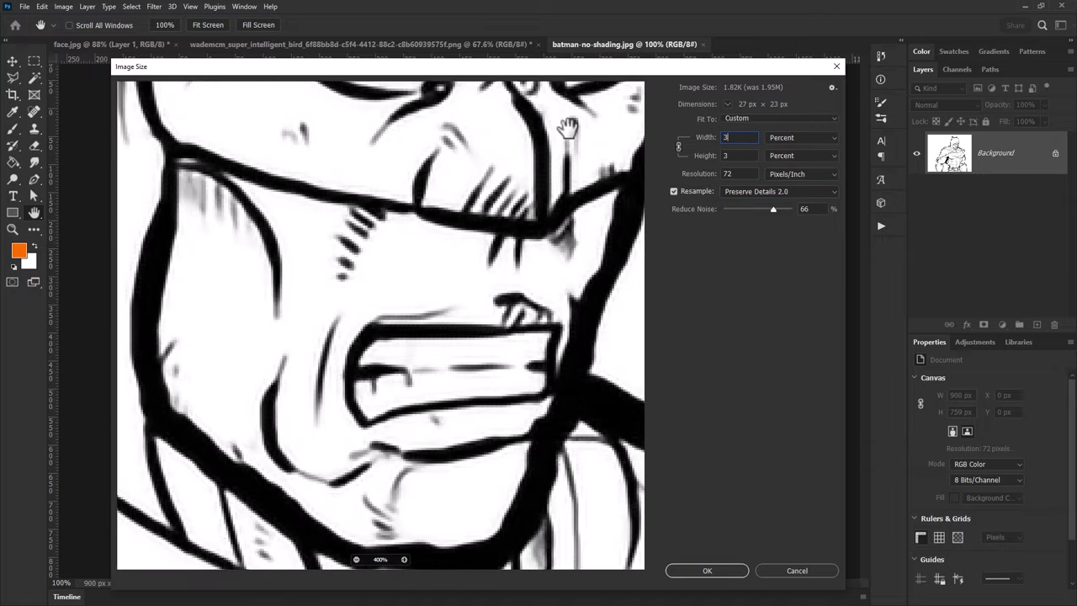
pyautogui.write('00')
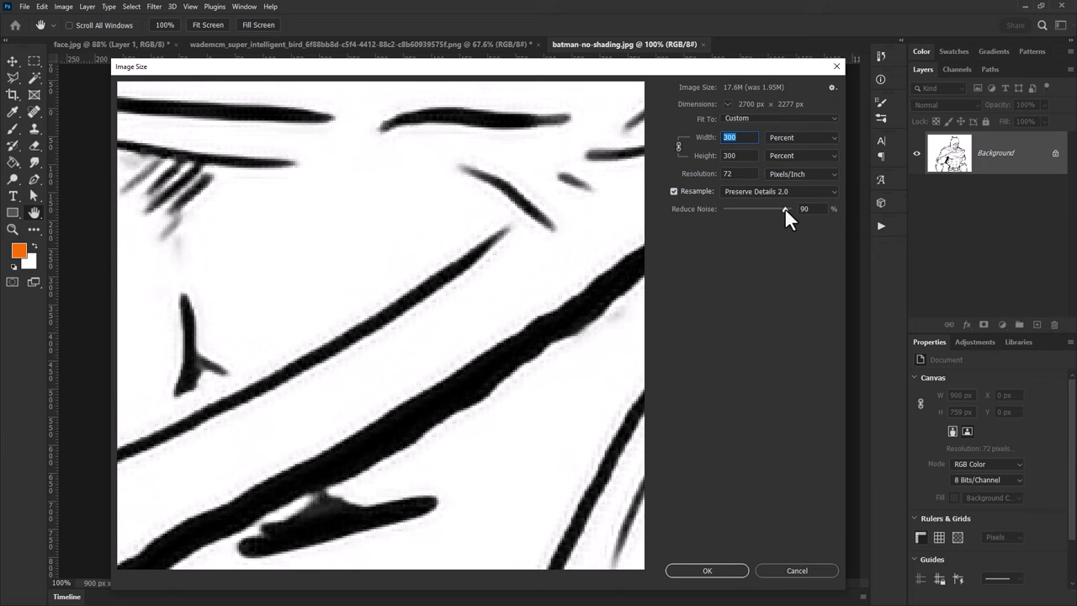
pyautogui.moveTo(784, 207); pyautogui.dragTo(778, 208)
pyautogui.moveTo(505, 278); pyautogui.dragTo(167, 448)
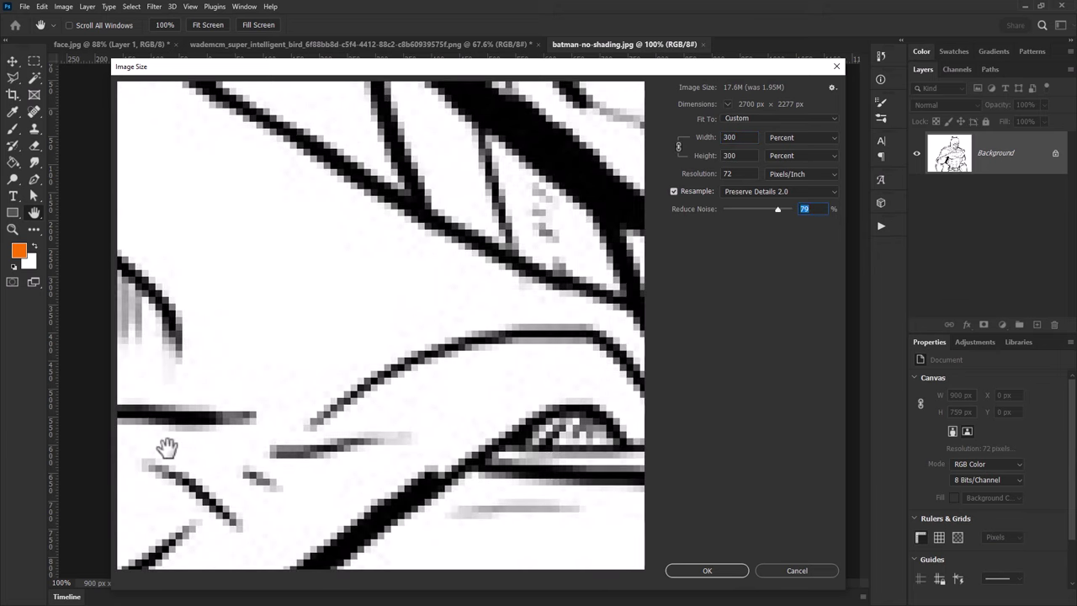
pyautogui.moveTo(425, 190); pyautogui.dragTo(312, 356)
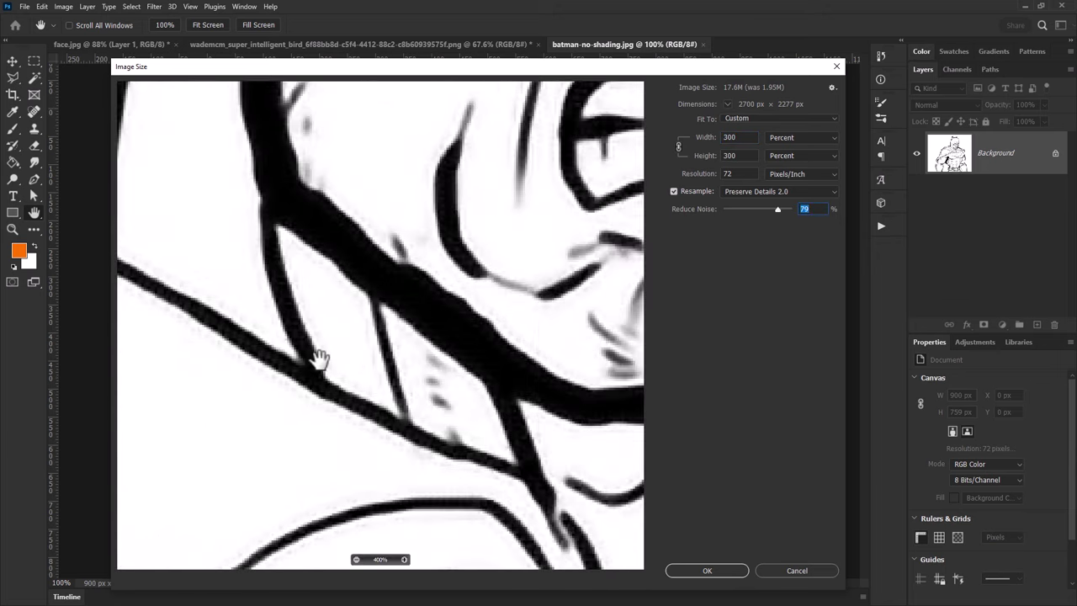
pyautogui.moveTo(414, 285); pyautogui.dragTo(197, 359)
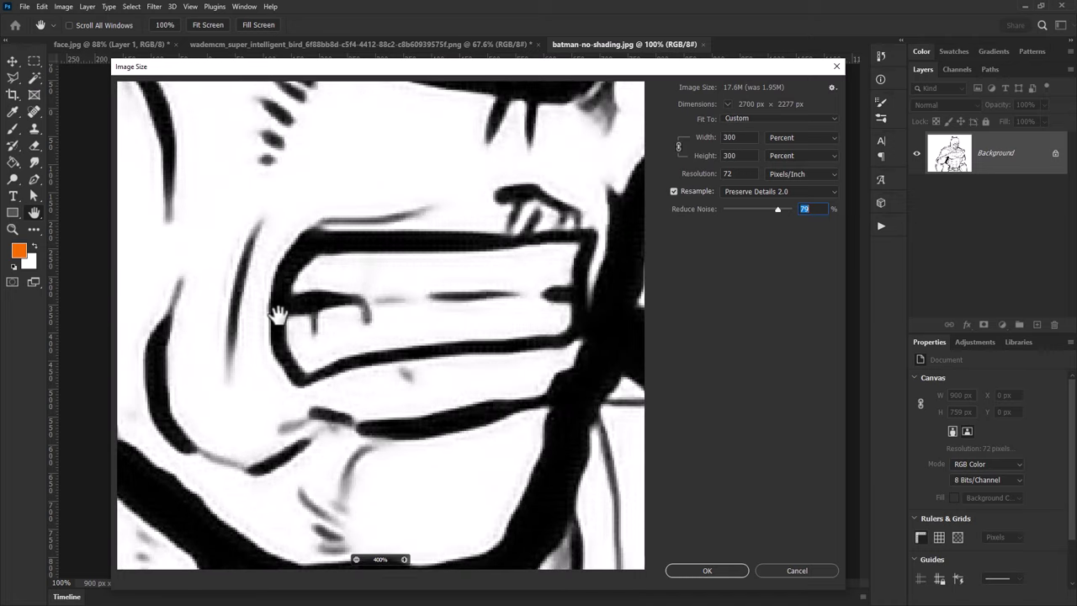
pyautogui.moveTo(372, 176); pyautogui.dragTo(354, 320)
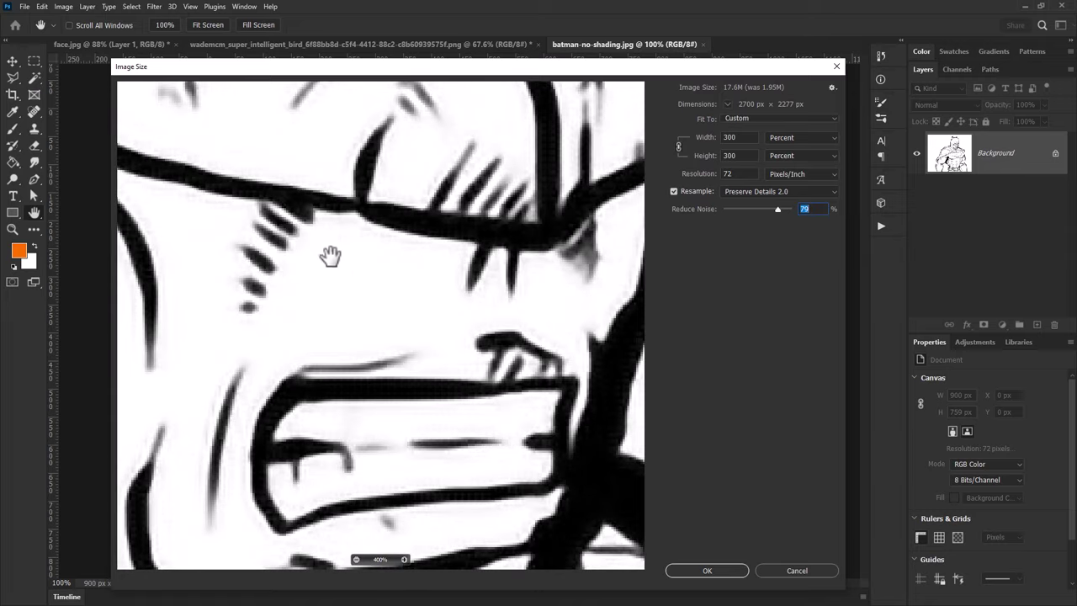
pyautogui.moveTo(266, 236); pyautogui.dragTo(335, 373)
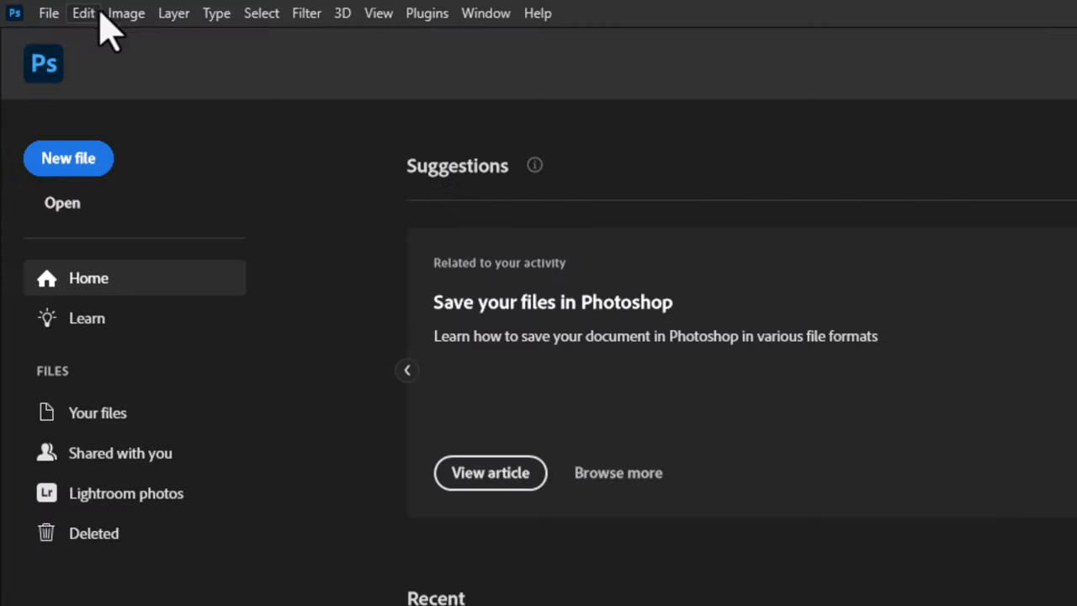
# In the Camera Raw preferences, set JPEG file handling to Automatically open all supported JPEGs.
pyautogui.click(84, 13)
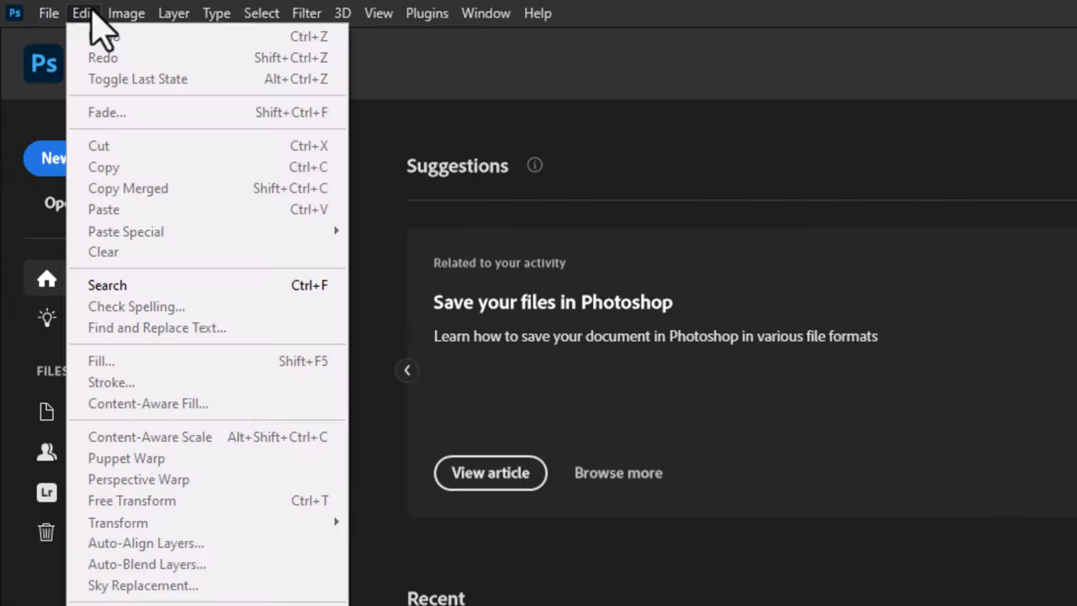
pyautogui.moveTo(135, 605)
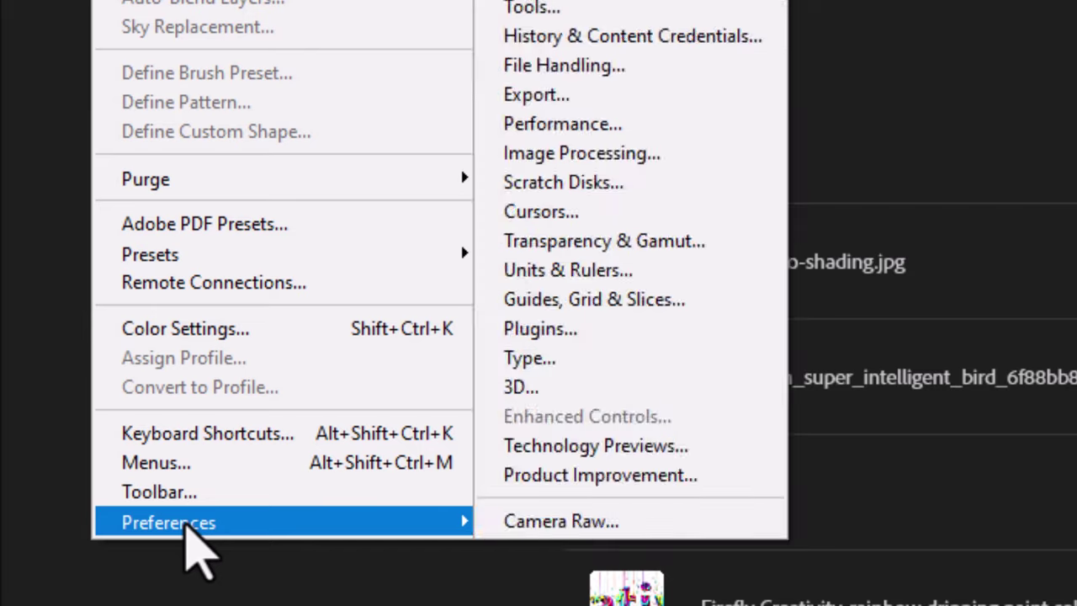
pyautogui.click(562, 522)
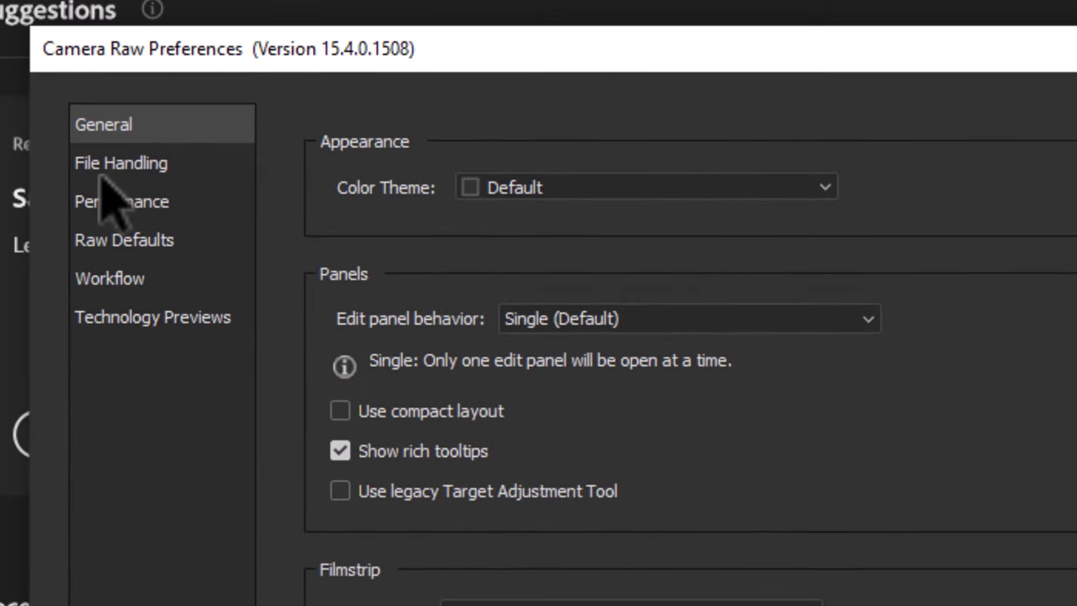
pyautogui.click(109, 168)
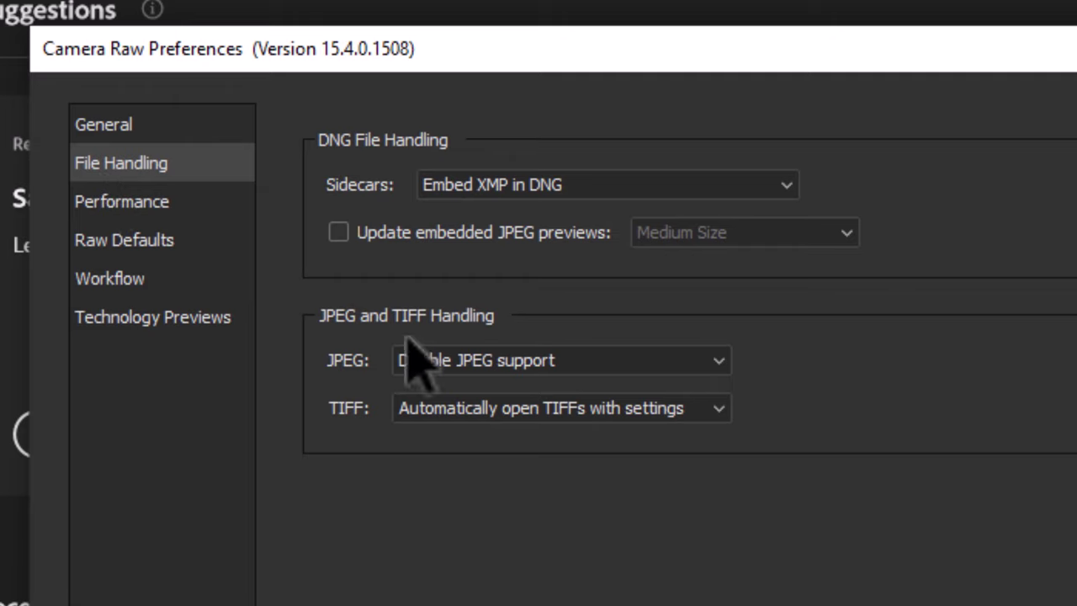
pyautogui.click(468, 367)
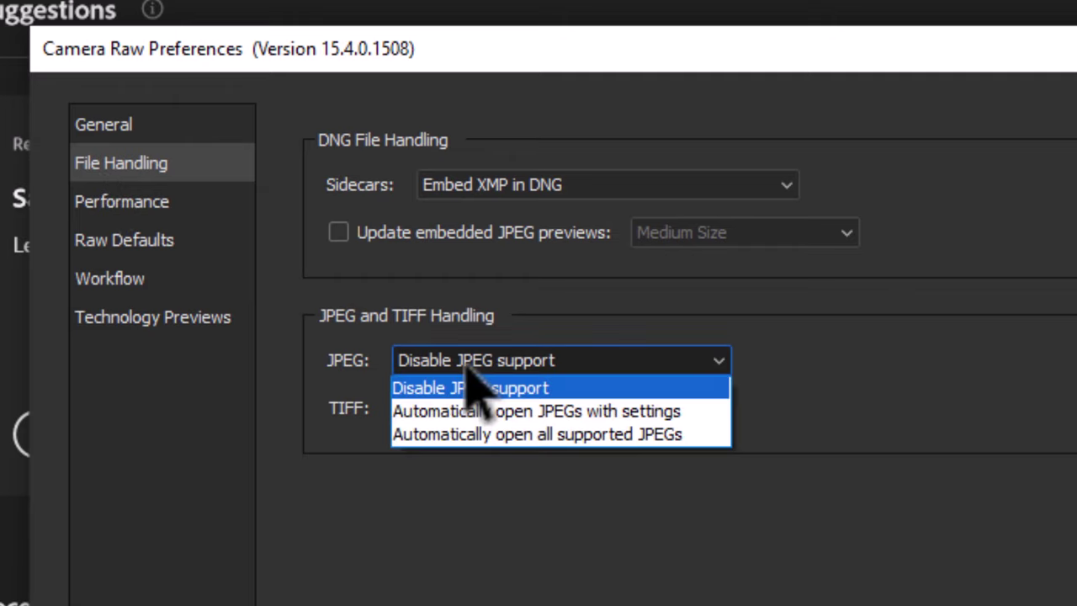
pyautogui.click(656, 436)
pyautogui.click(961, 82)
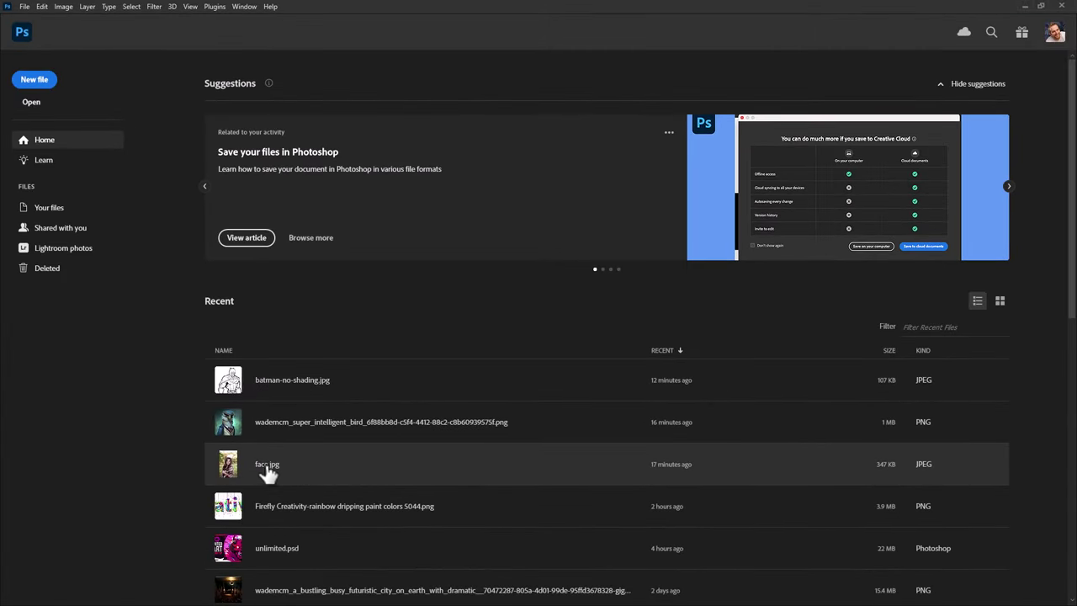
# Open the recent file face.jpg in Camera Raw and bring up the Enhance options for it.
pyautogui.click(274, 476)
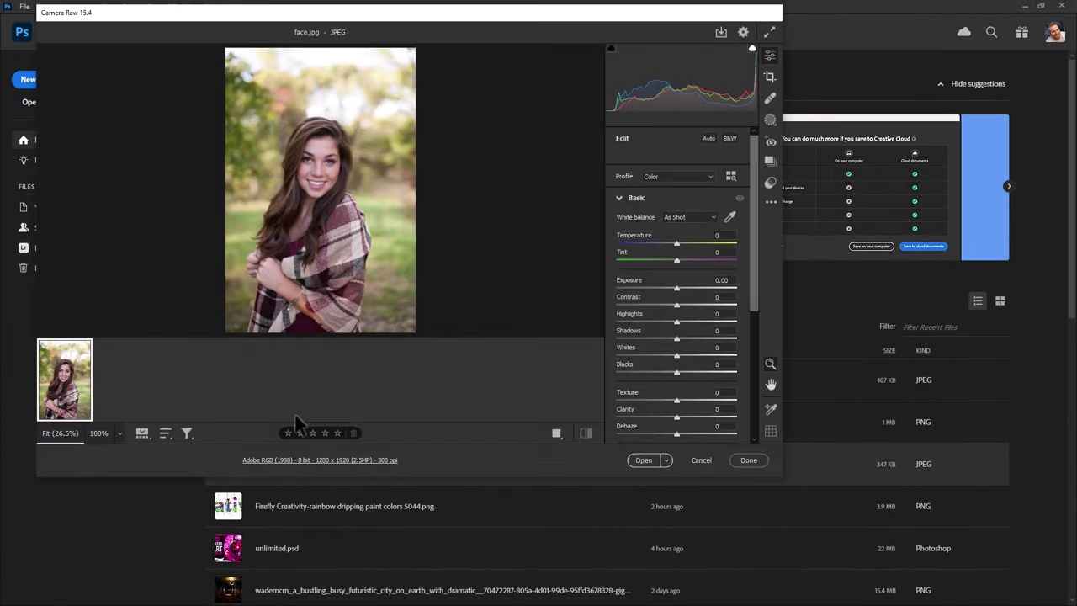
pyautogui.moveTo(429, 13); pyautogui.dragTo(497, 47)
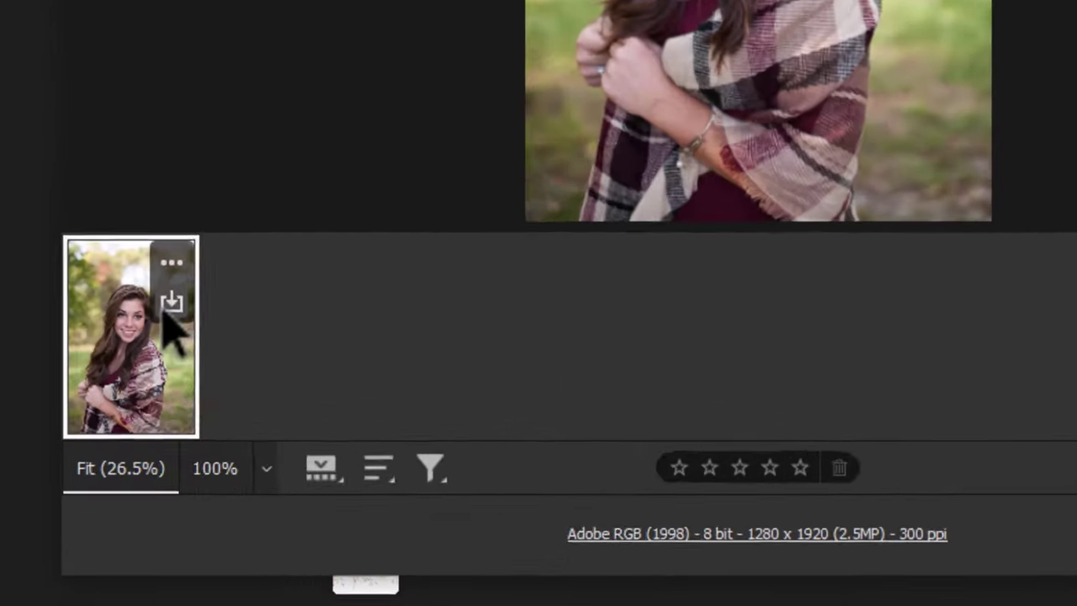
pyautogui.click(152, 385)
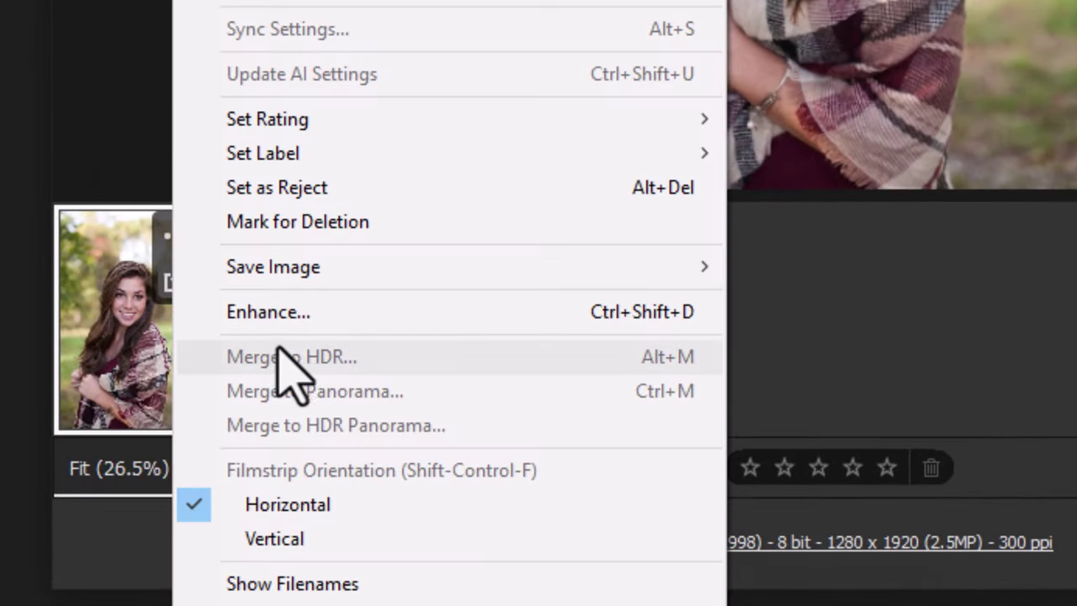
pyautogui.click(266, 314)
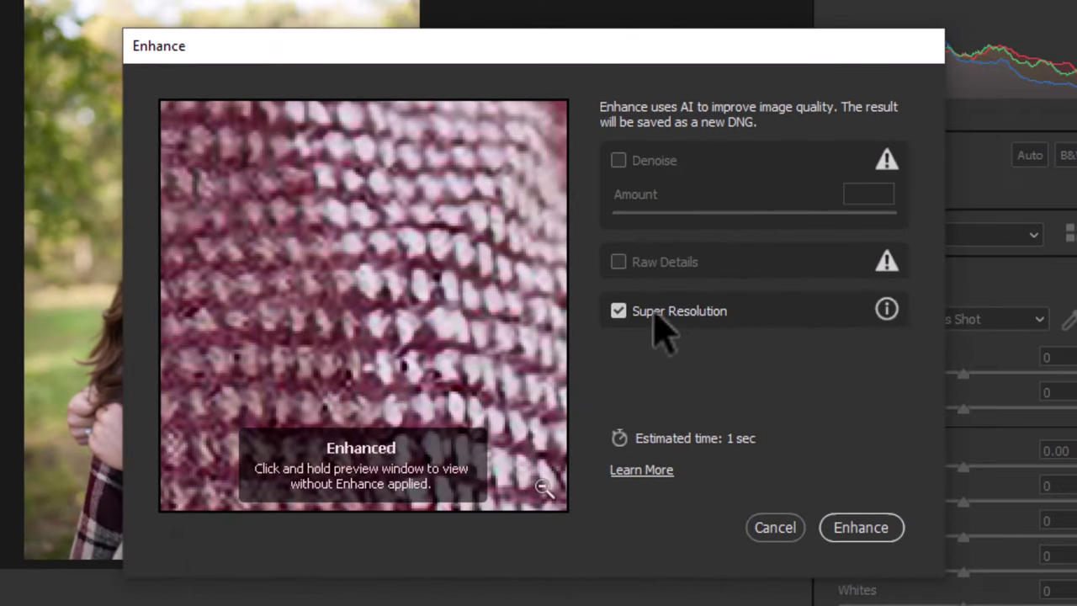
# Check the Super Resolution preview on the eye and nose, enhance the portrait and open the enhanced copy in Photoshop.
pyautogui.click(858, 166)
pyautogui.click(858, 166)
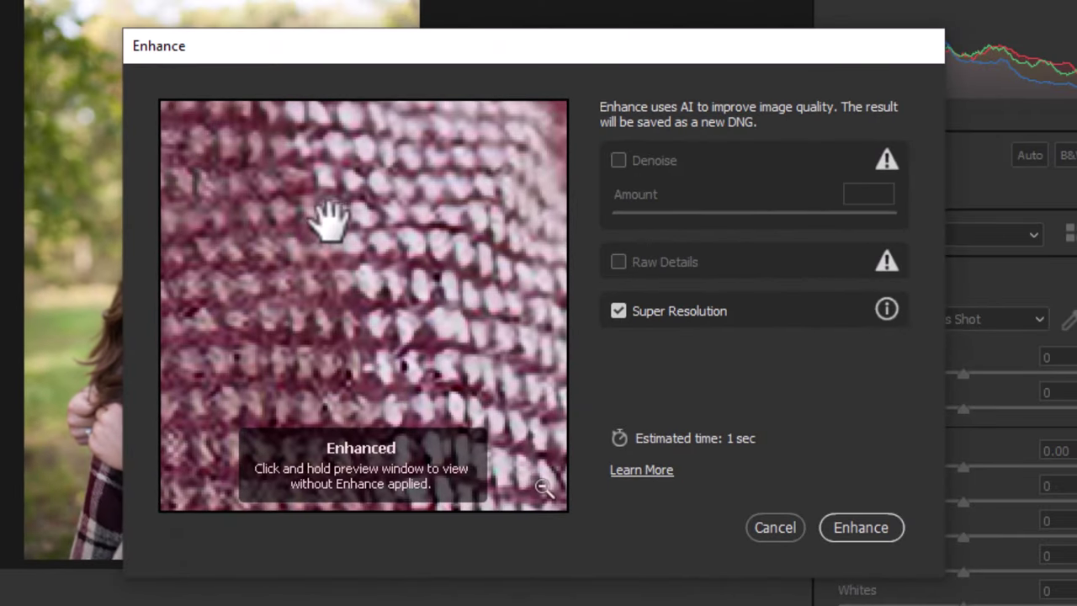
pyautogui.moveTo(329, 220); pyautogui.dragTo(362, 370)
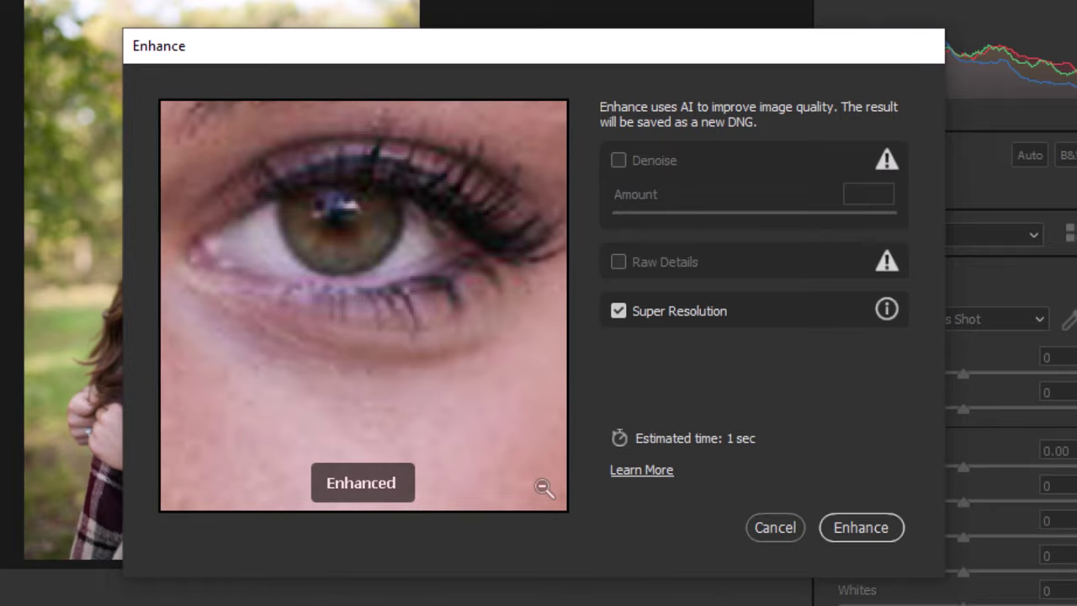
pyautogui.moveTo(216, 344); pyautogui.dragTo(328, 210)
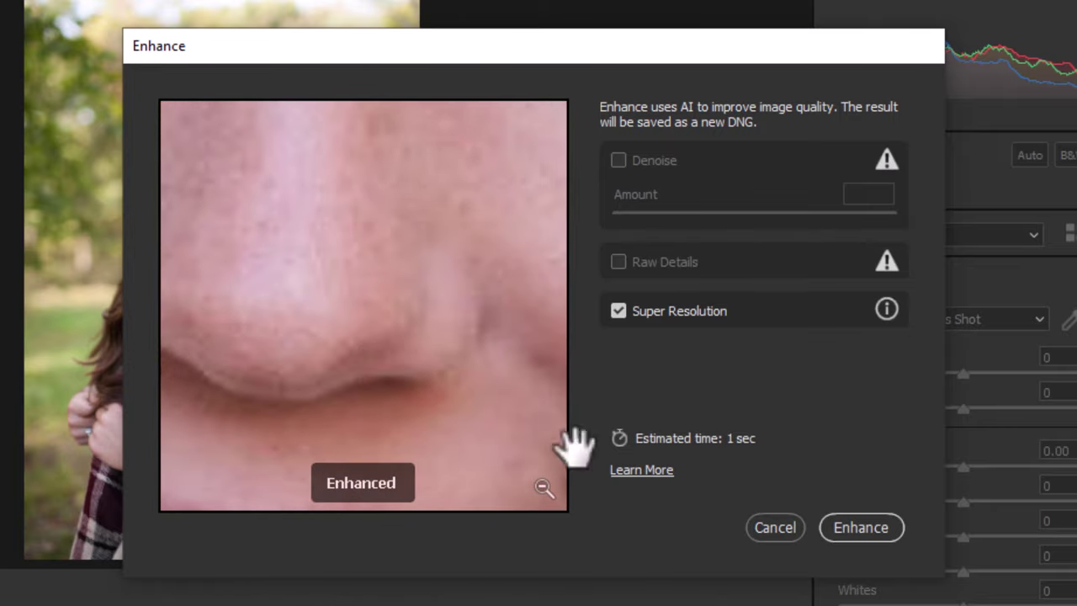
pyautogui.click(861, 530)
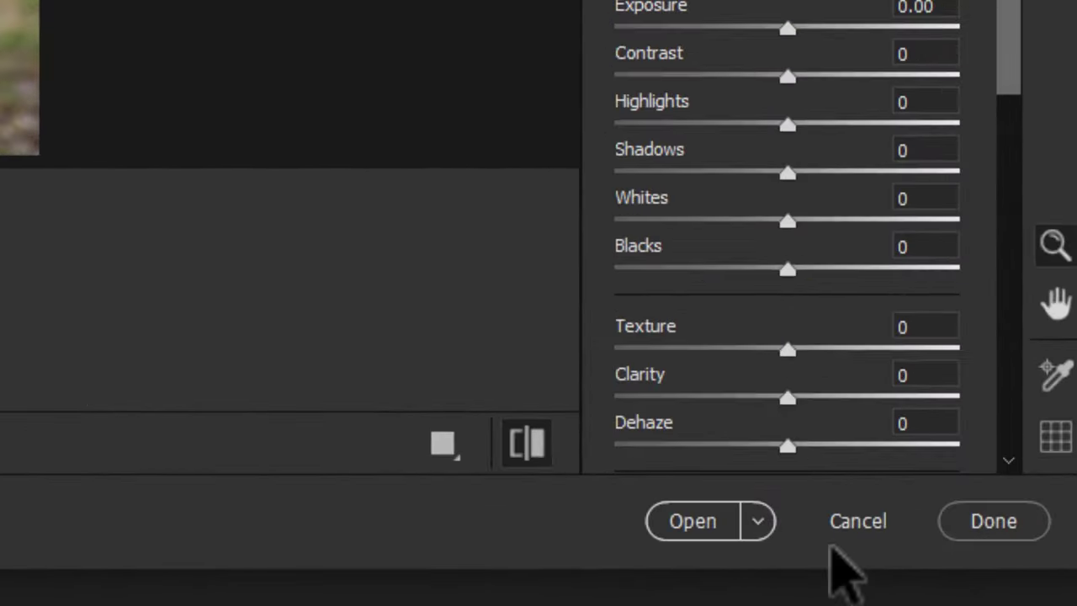
pyautogui.click(715, 518)
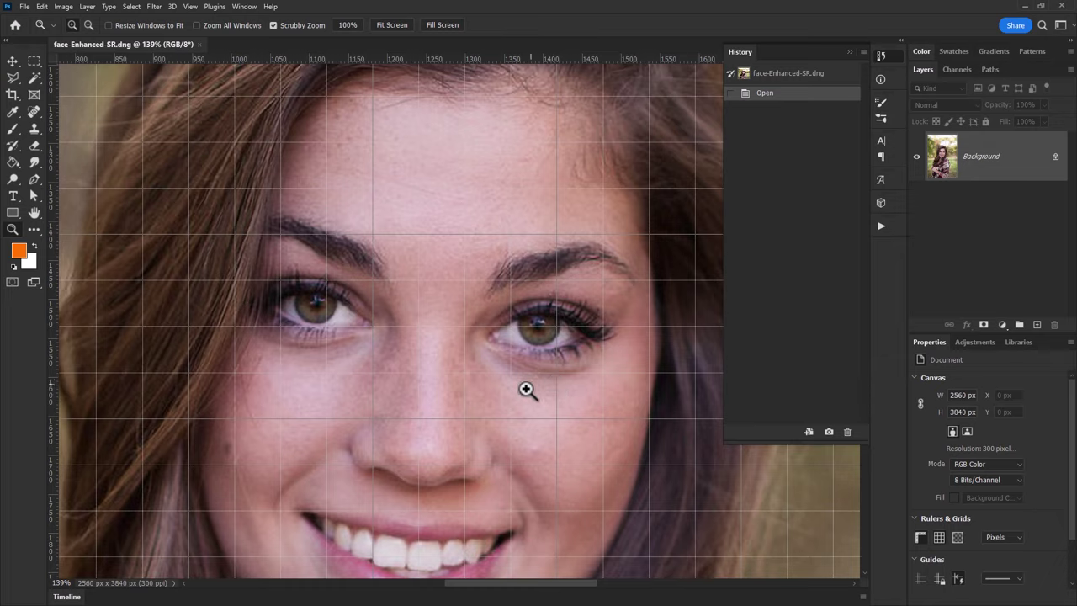
# Examine the detail of the Super Resolution versions of the portrait, the bird and the Batman drawing.
pyautogui.moveTo(526, 390); pyautogui.dragTo(476, 254)
pyautogui.moveTo(631, 236); pyautogui.dragTo(596, 240)
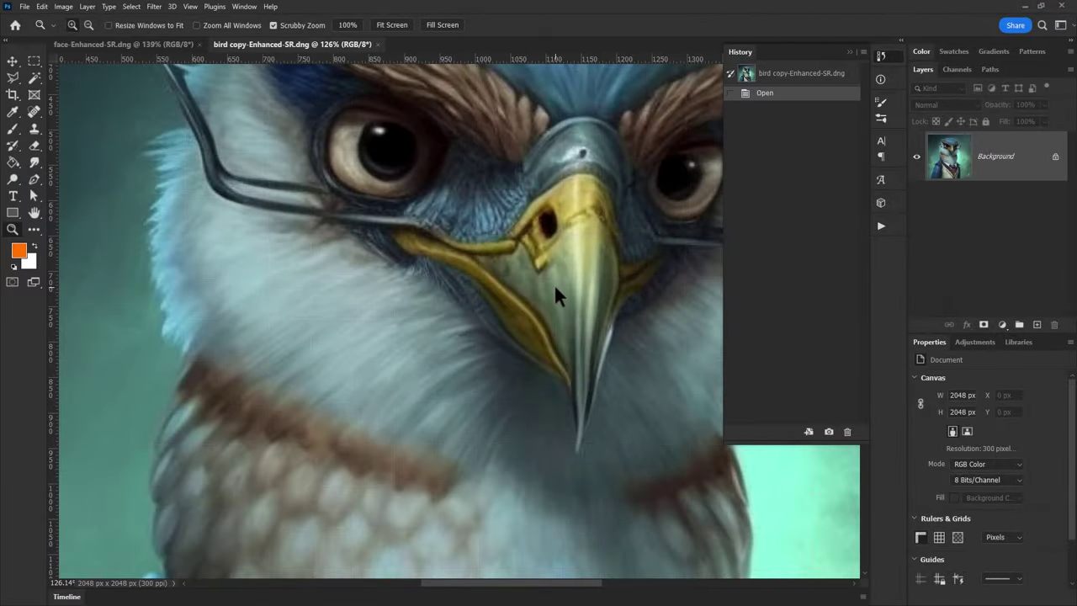
pyautogui.moveTo(553, 283); pyautogui.dragTo(418, 327)
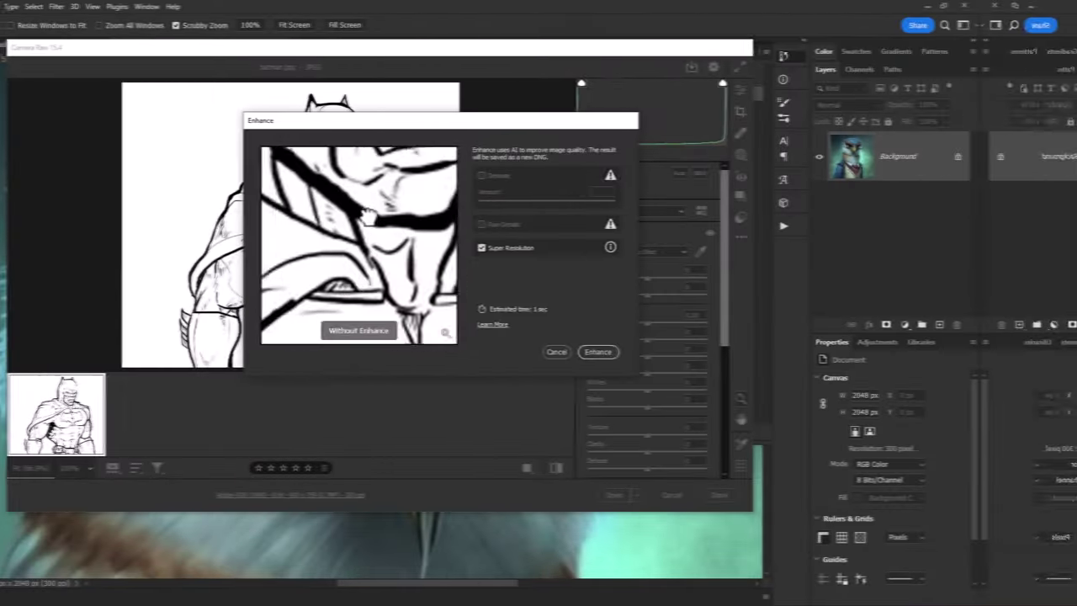
pyautogui.moveTo(448, 256); pyautogui.dragTo(341, 437)
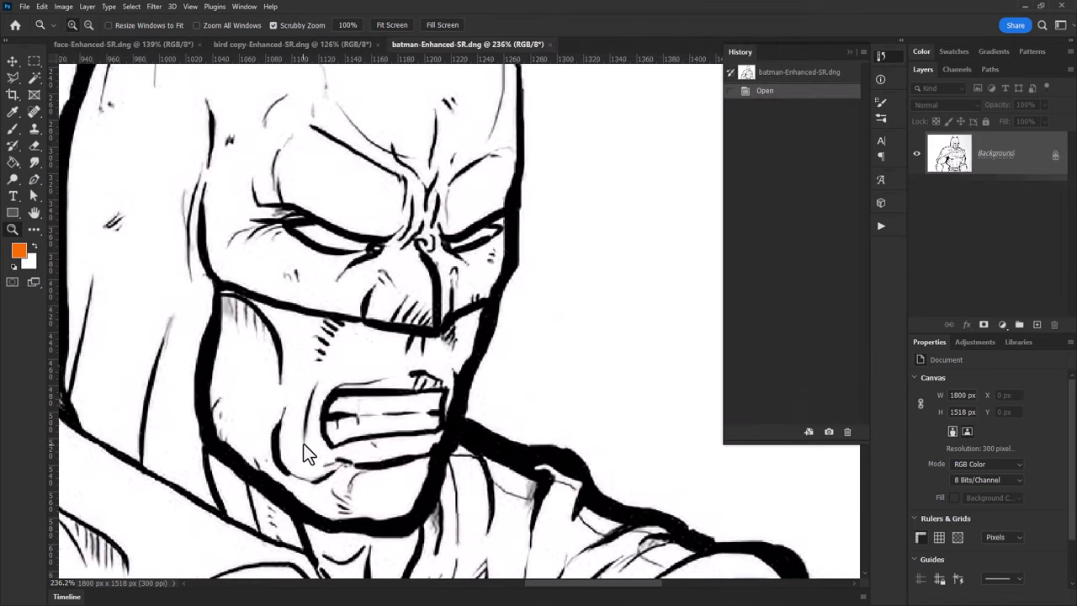
pyautogui.moveTo(305, 445); pyautogui.dragTo(433, 367)
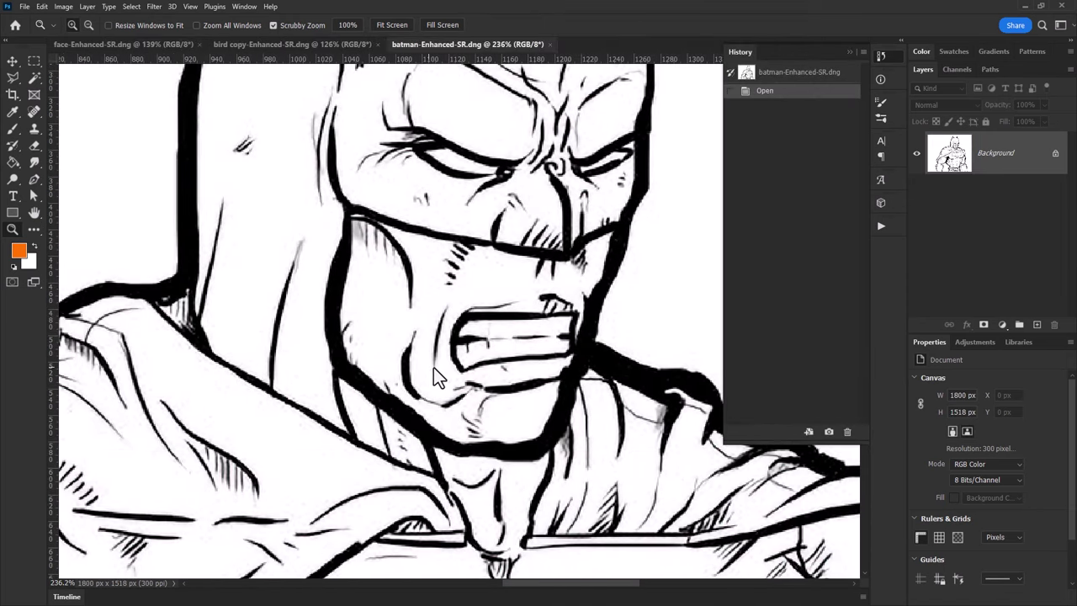
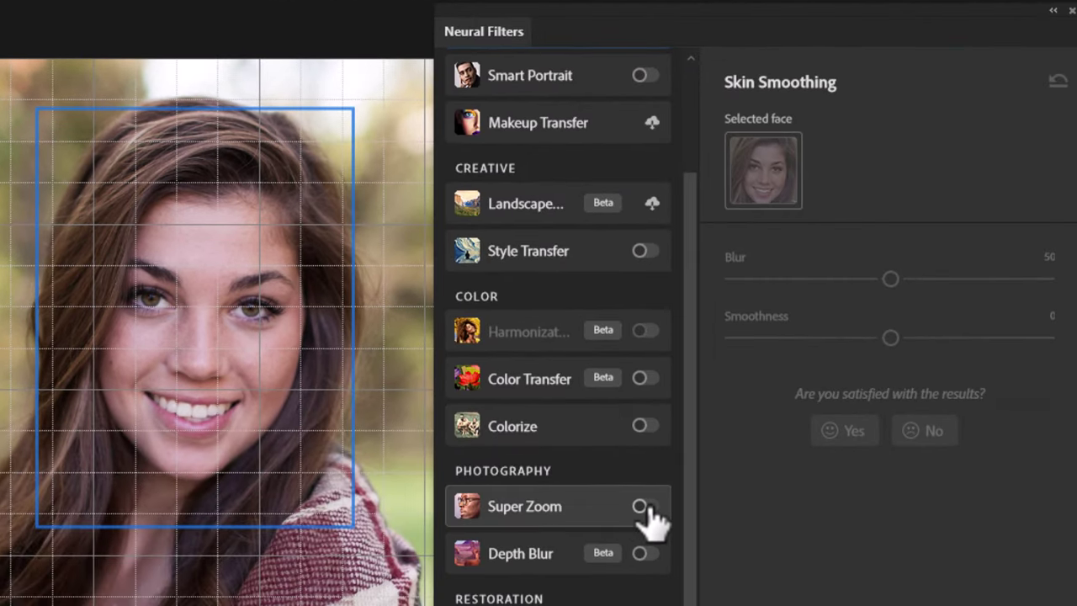
# Turn on the Super Zoom neural filter for the portrait and zoom the image to 2x.
pyautogui.click(641, 507)
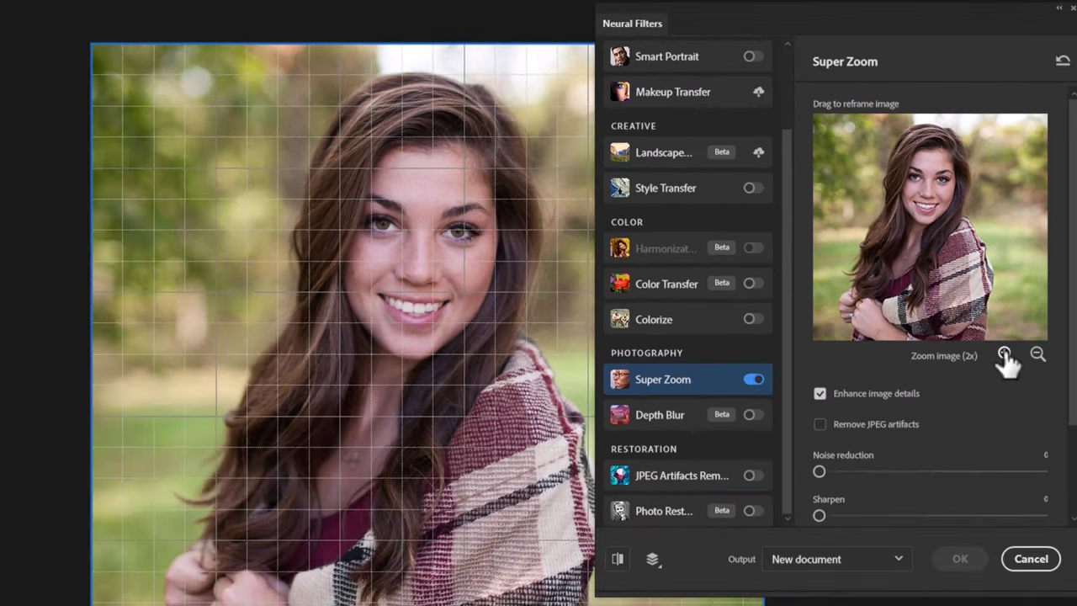
pyautogui.click(983, 455)
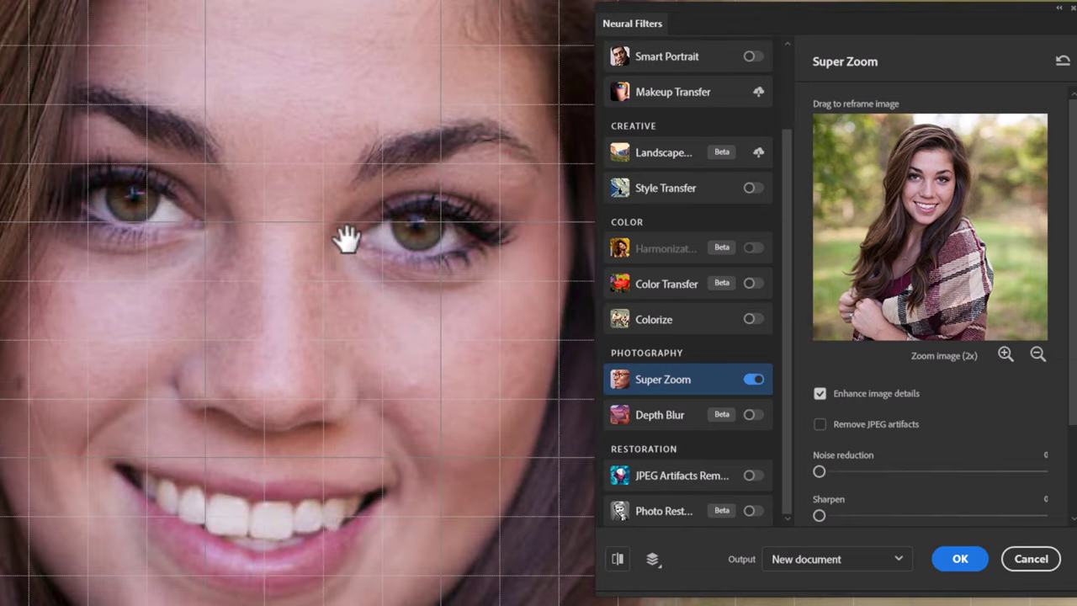
# Turn on face detail enhancement for Super Zoom, set Sharpen to 3 and return Noise reduction to 0 after trying 6.
pyautogui.scroll(-2, 889, 476)
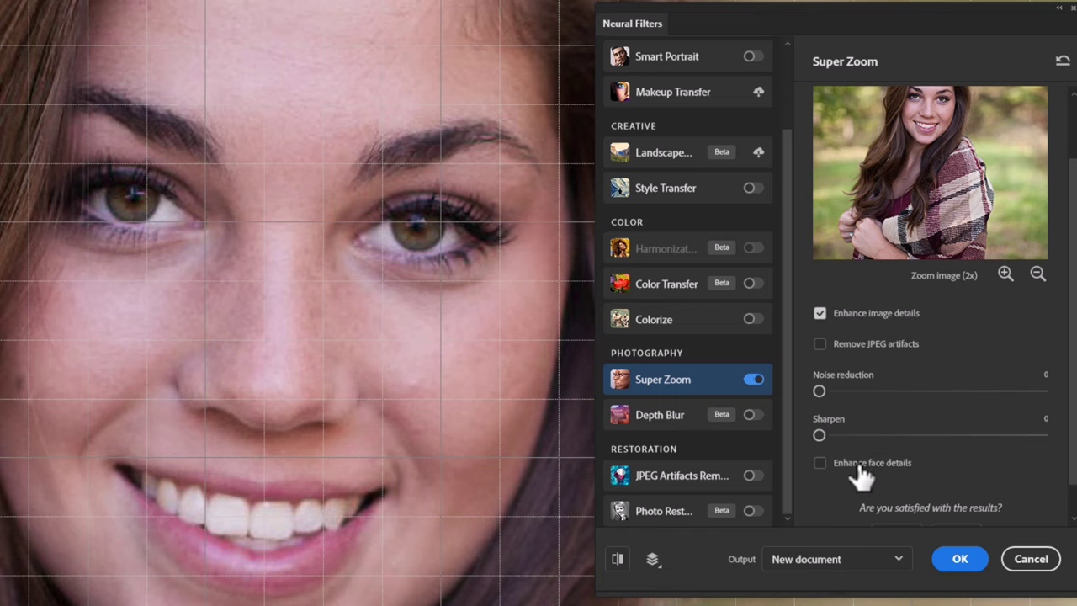
pyautogui.click(856, 472)
pyautogui.moveTo(819, 435); pyautogui.dragTo(848, 435)
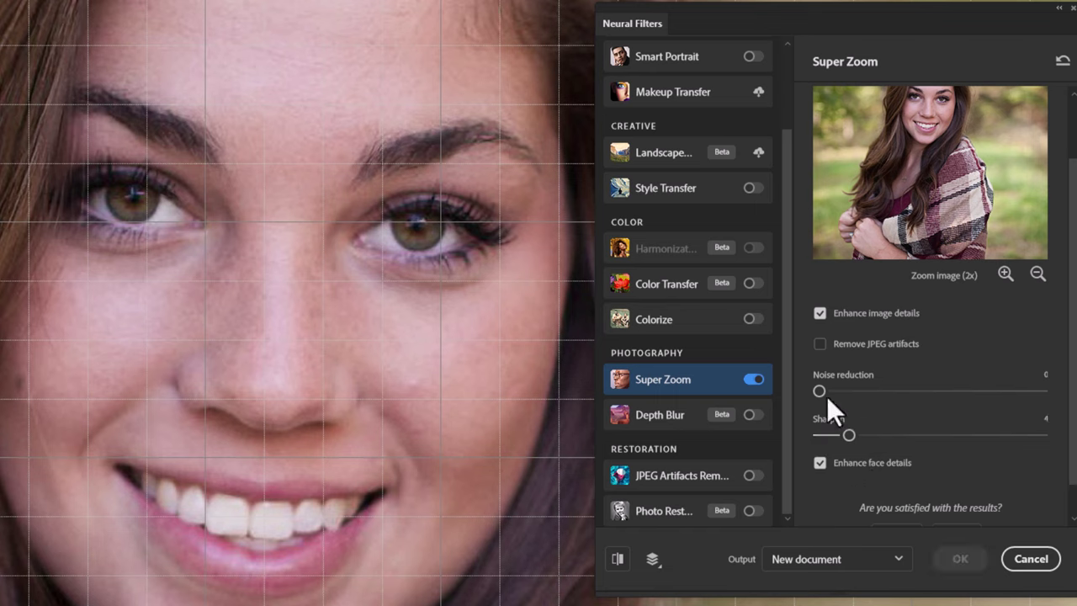
pyautogui.moveTo(820, 392); pyautogui.dragTo(831, 391)
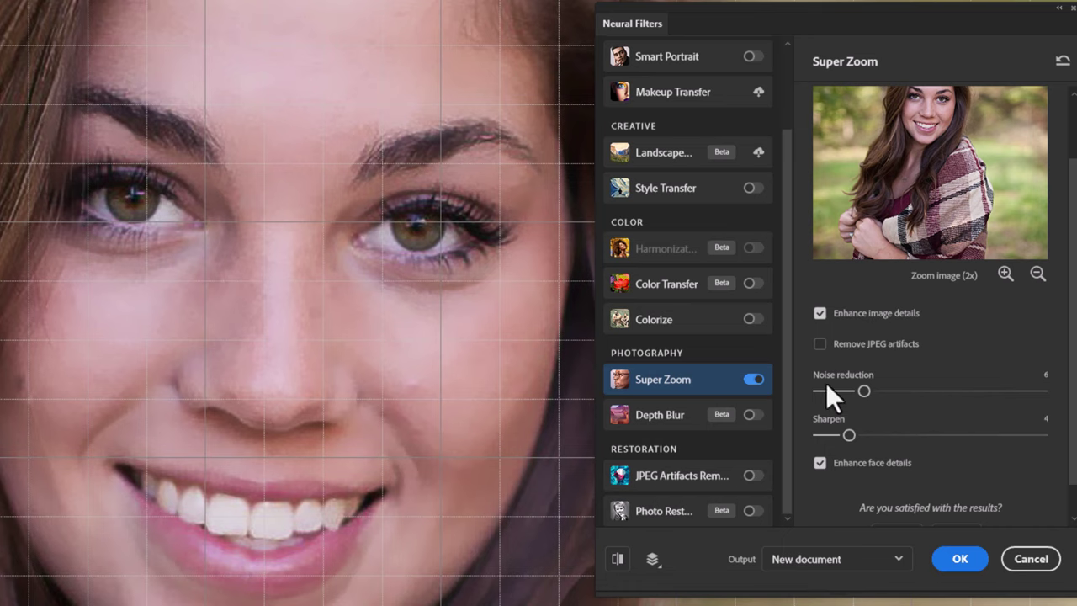
pyautogui.moveTo(833, 391); pyautogui.dragTo(821, 391)
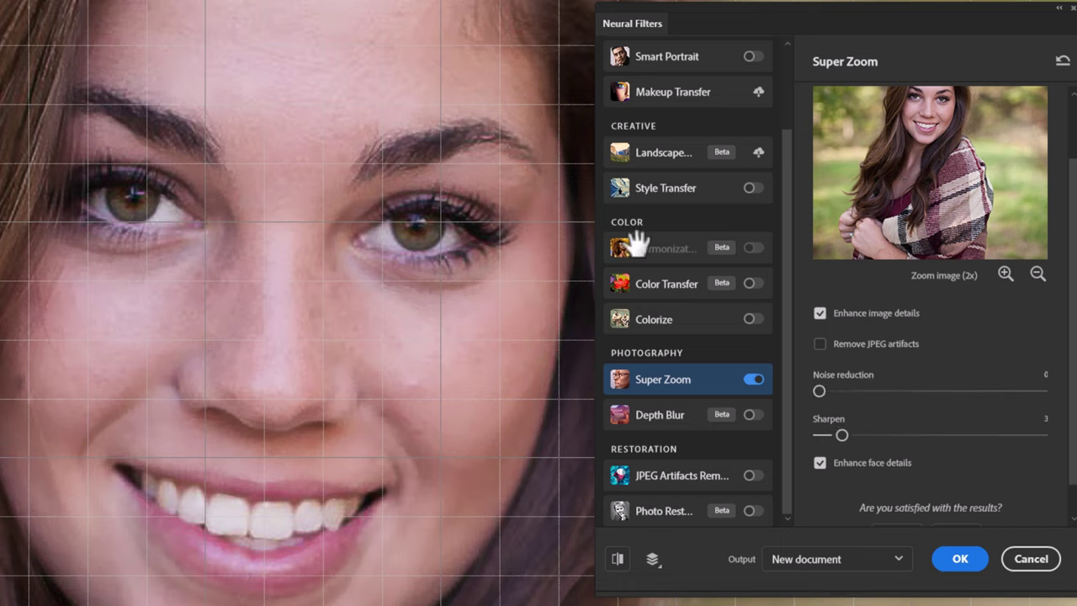
# Raise the Super Zoom magnification to 3x and output the upscaled portrait as a new document.
pyautogui.click(1004, 274)
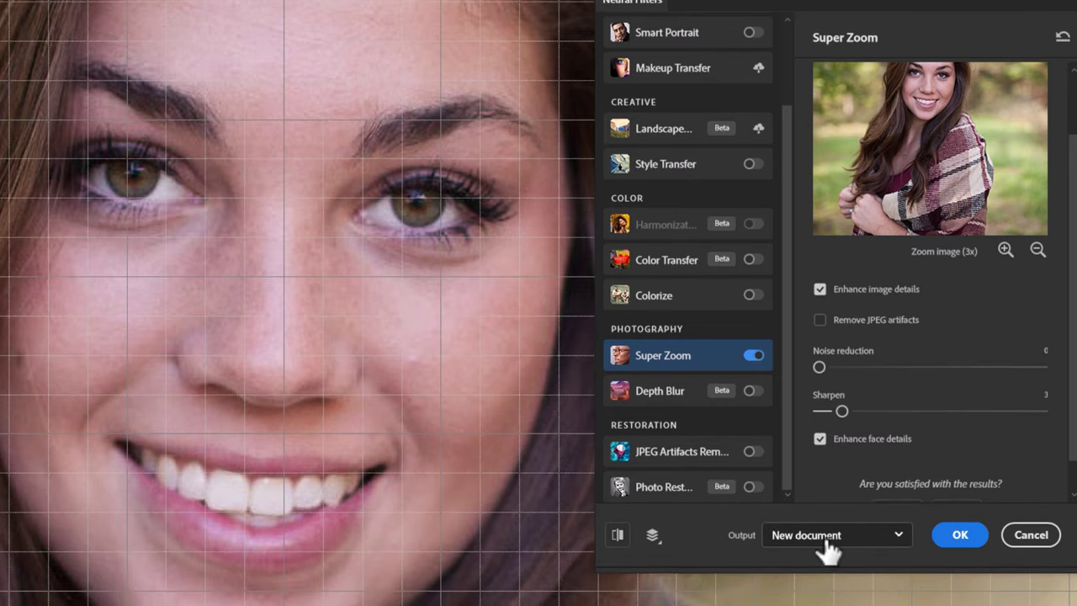
pyautogui.click(821, 559)
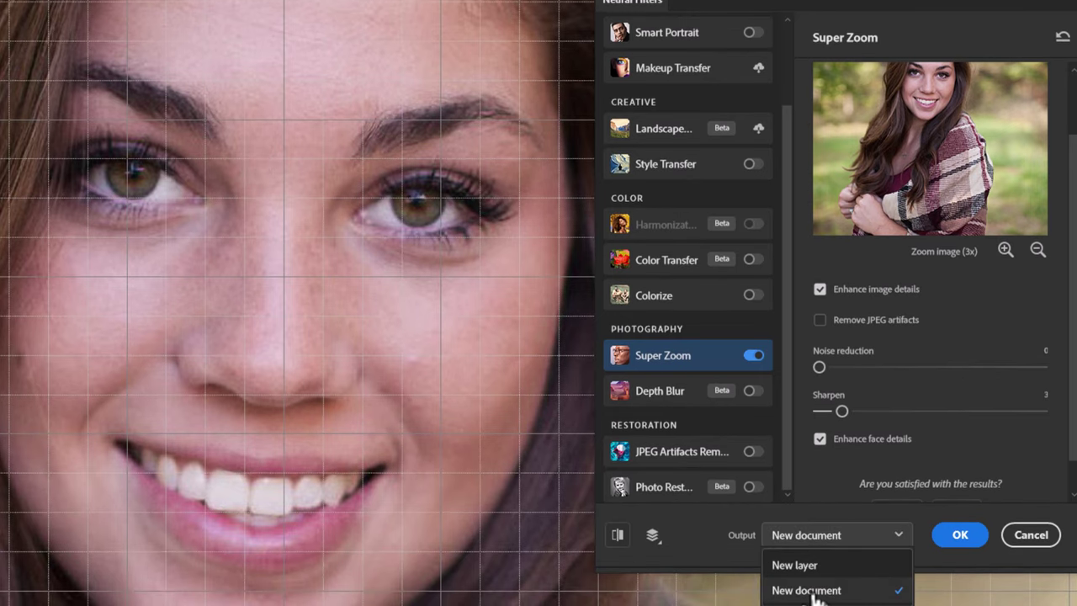
pyautogui.click(960, 536)
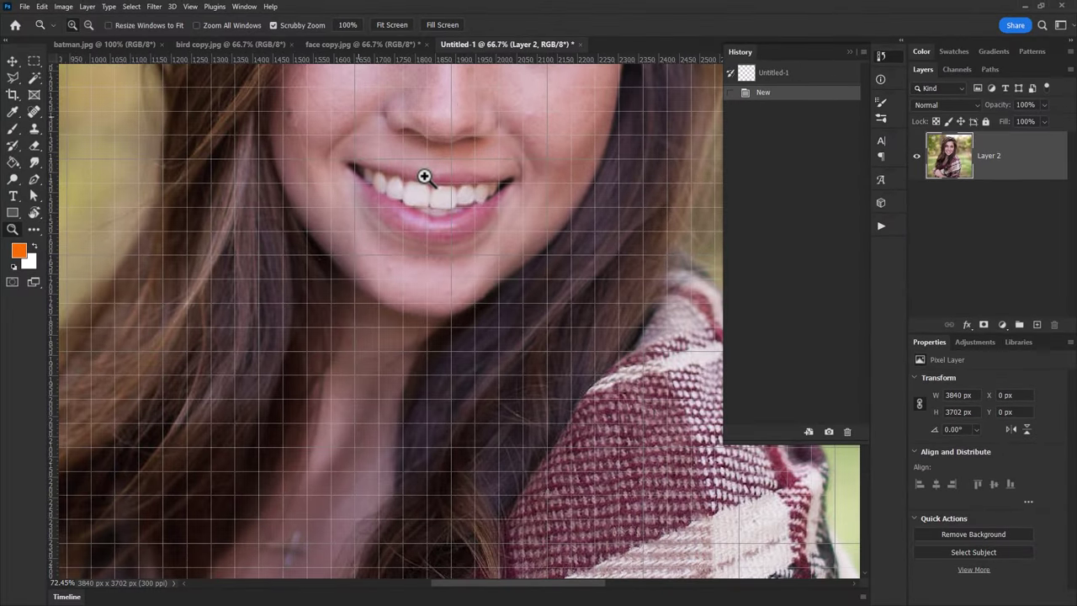
# Examine the detail of the Super Zoom versions of the portrait, the bird and the Batman drawing.
pyautogui.moveTo(358, 147); pyautogui.dragTo(353, 370)
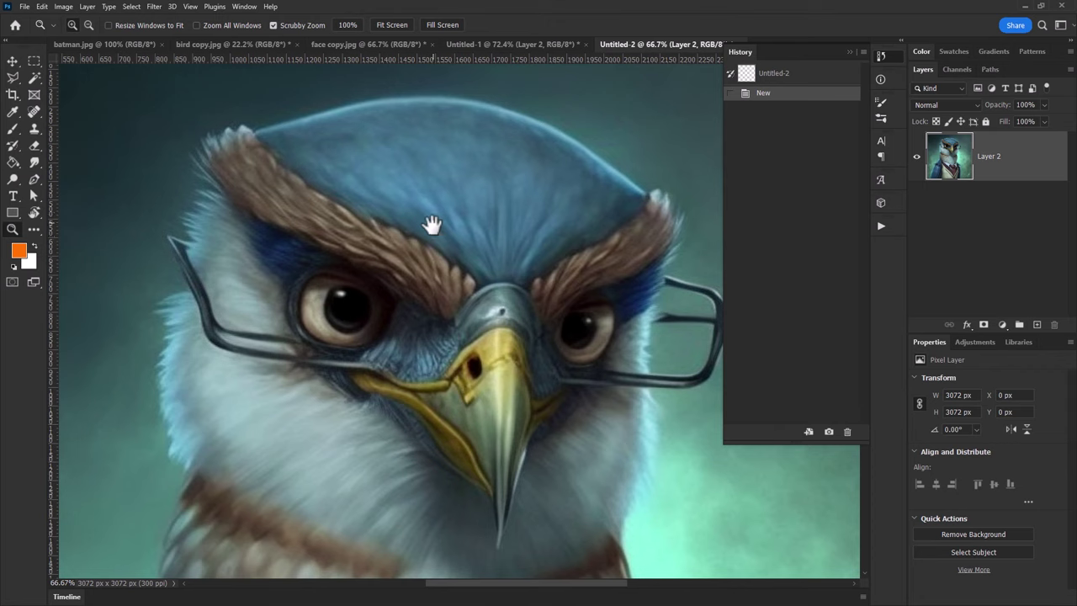
pyautogui.moveTo(431, 225); pyautogui.dragTo(443, 197)
pyautogui.moveTo(328, 208); pyautogui.dragTo(286, 268)
pyautogui.moveTo(432, 294); pyautogui.dragTo(527, 378)
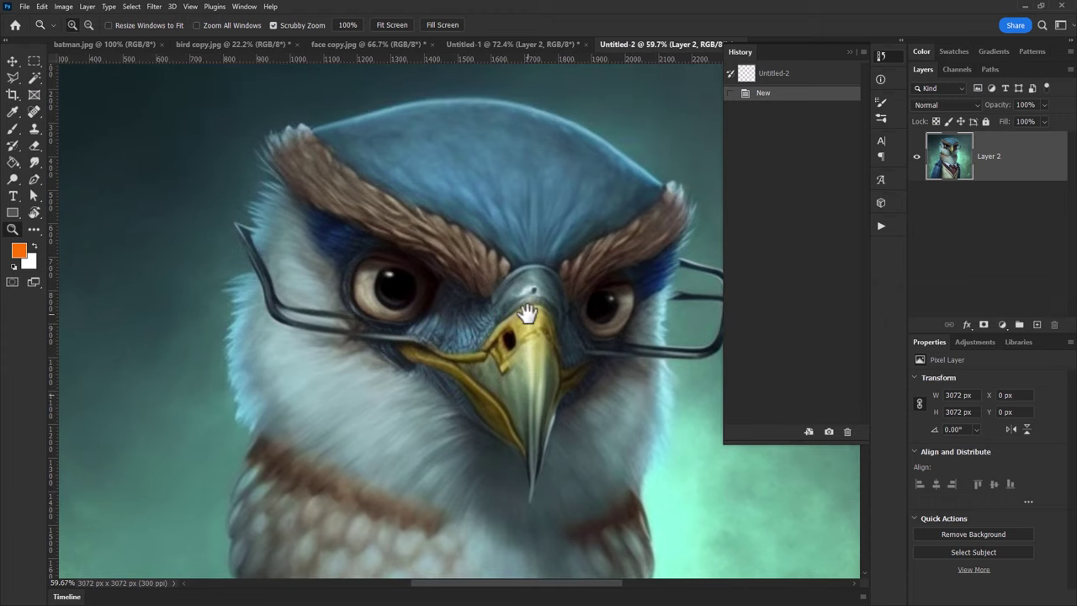
pyautogui.moveTo(527, 313); pyautogui.dragTo(588, 240)
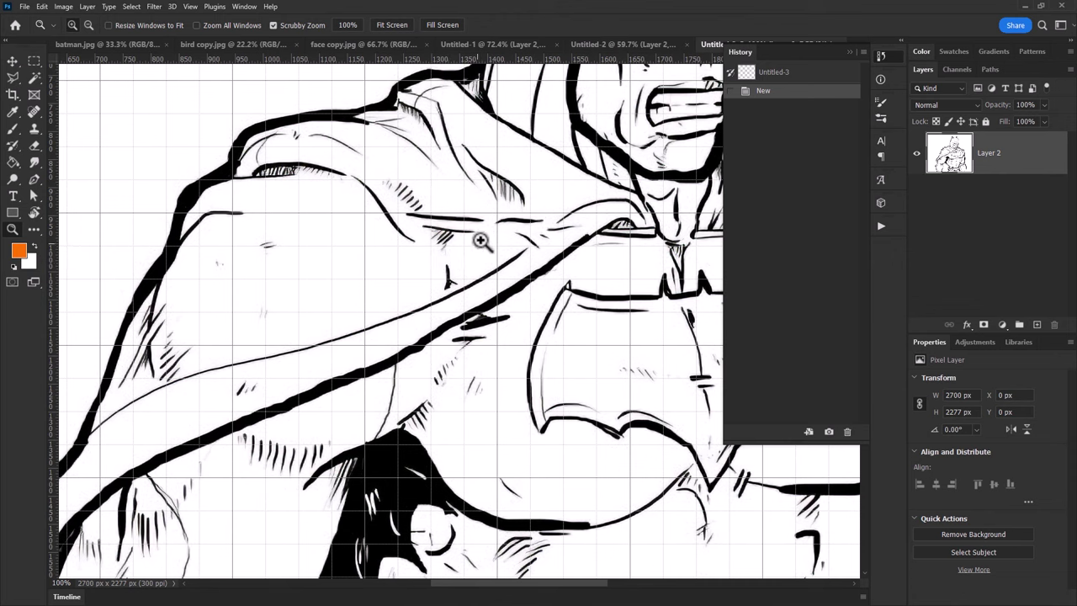
pyautogui.moveTo(480, 241); pyautogui.dragTo(343, 334)
pyautogui.moveTo(367, 222); pyautogui.dragTo(412, 235)
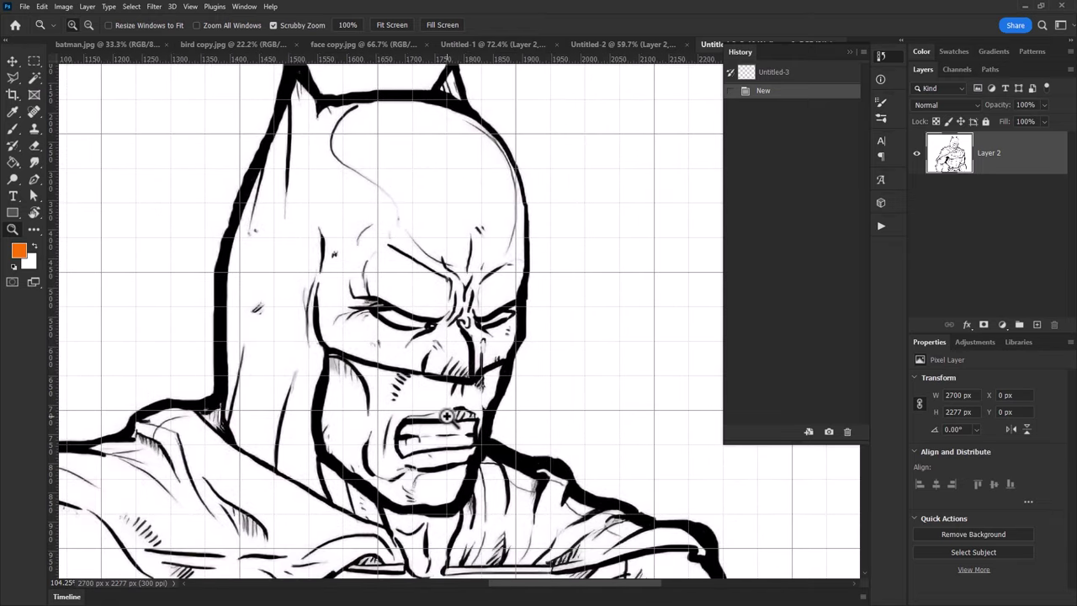
pyautogui.moveTo(429, 433); pyautogui.dragTo(393, 254)
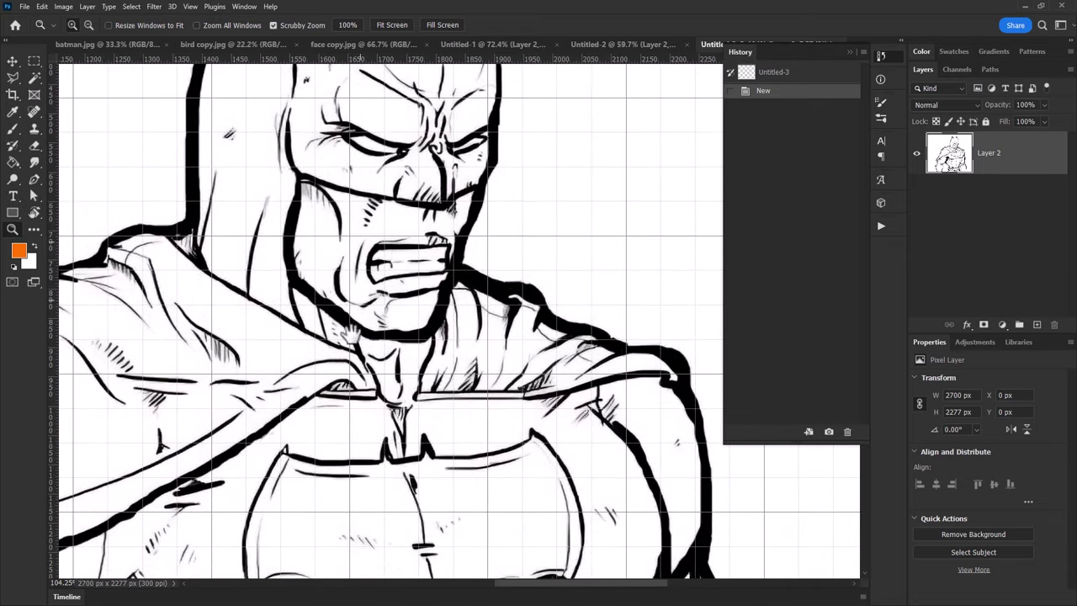
pyautogui.moveTo(384, 409); pyautogui.dragTo(411, 300)
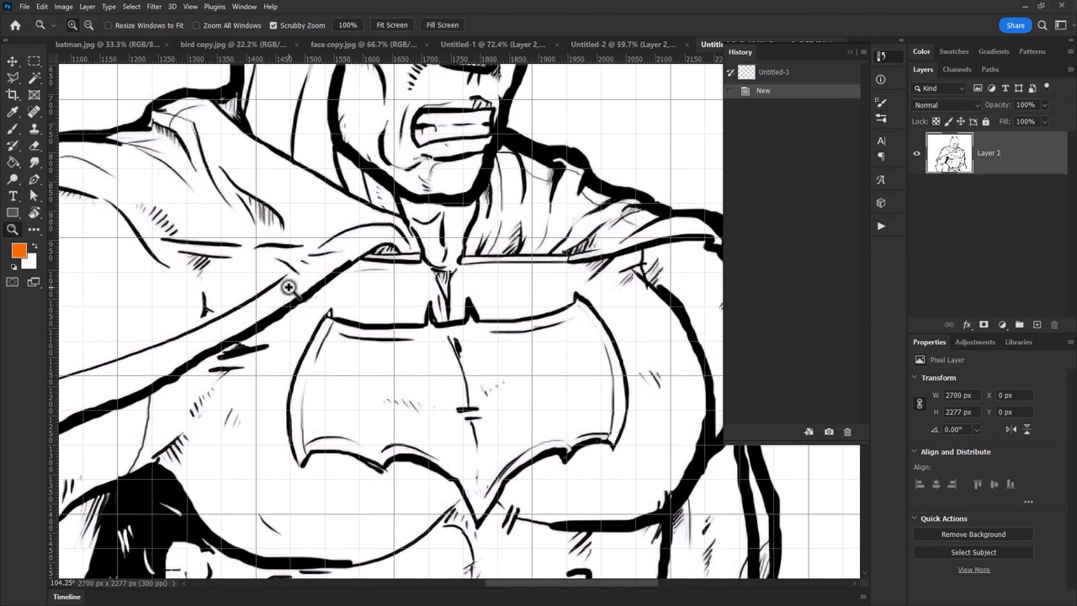
pyautogui.moveTo(436, 217); pyautogui.dragTo(446, 387)
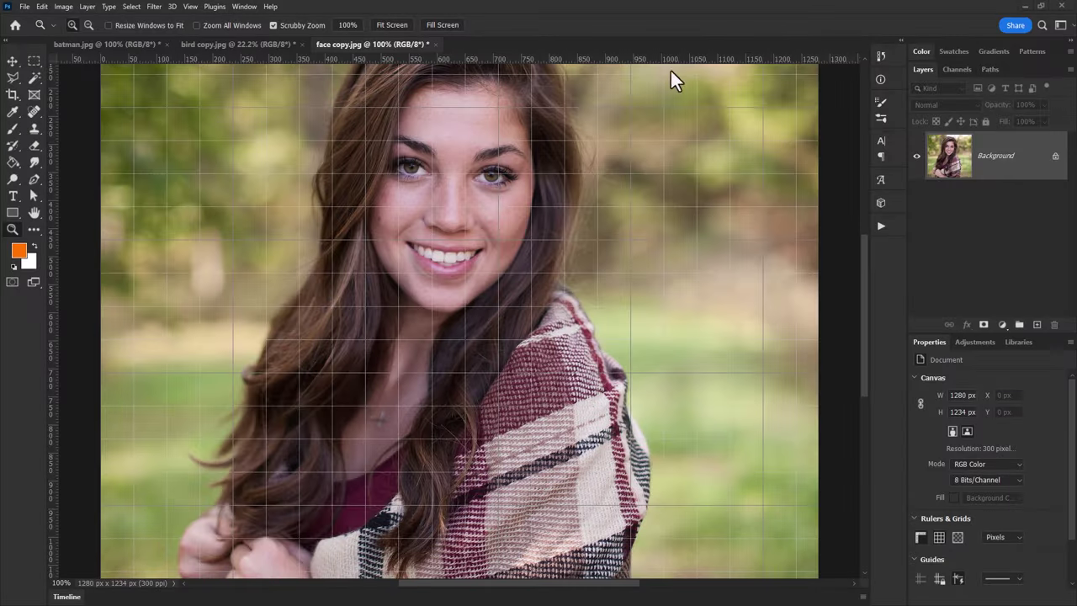
# Send the original face copy portrait to the Topaz Gigapixel AI automation plugin.
pyautogui.click(25, 6)
pyautogui.click(25, 7)
pyautogui.click(41, 7)
pyautogui.moveTo(26, 7)
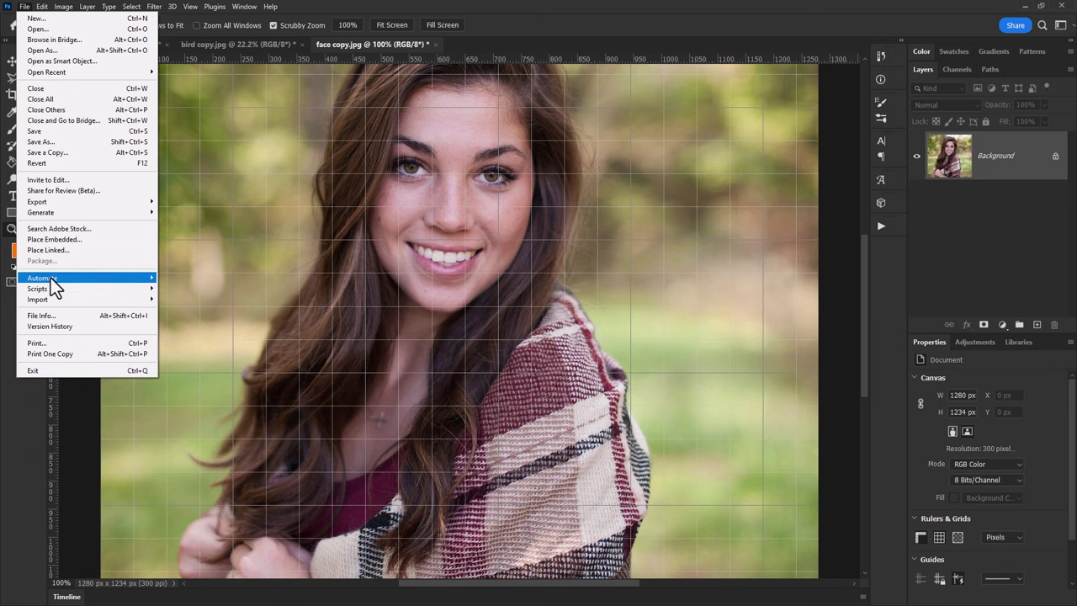
pyautogui.moveTo(50, 278)
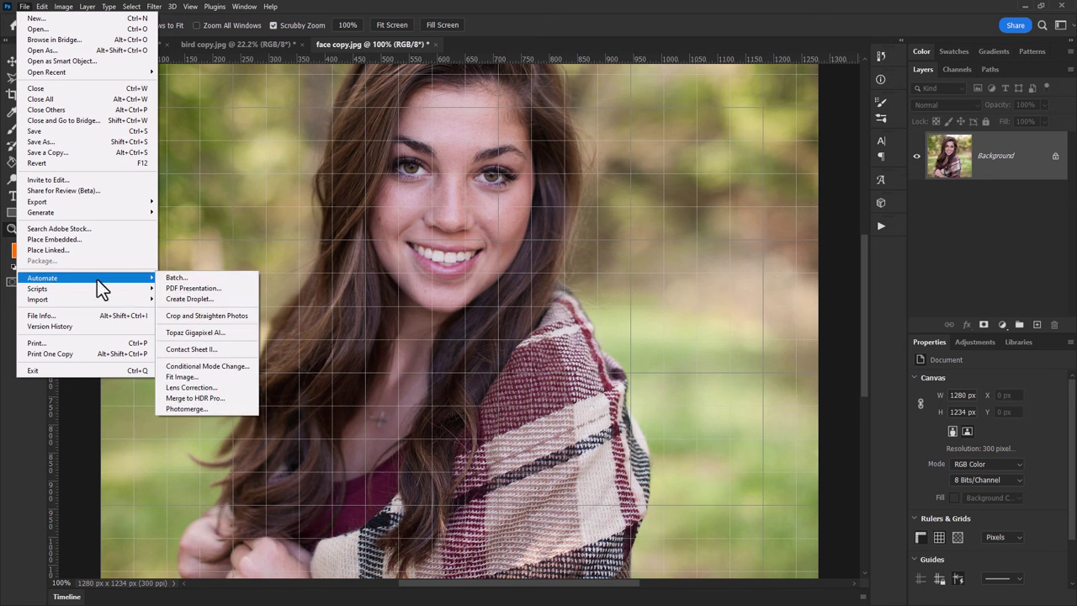
pyautogui.click(407, 11)
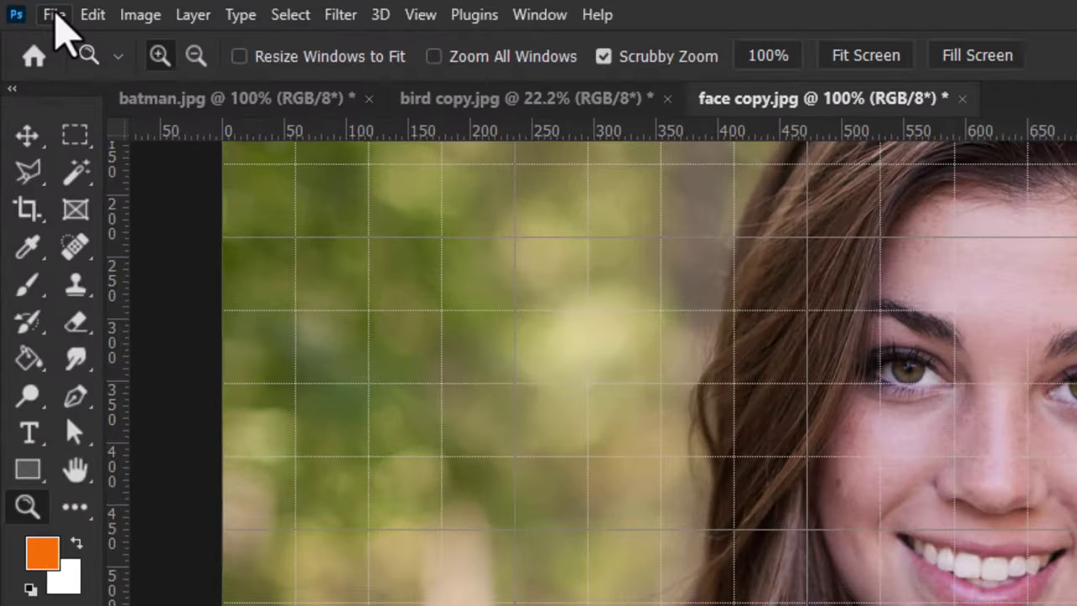
pyautogui.click(24, 7)
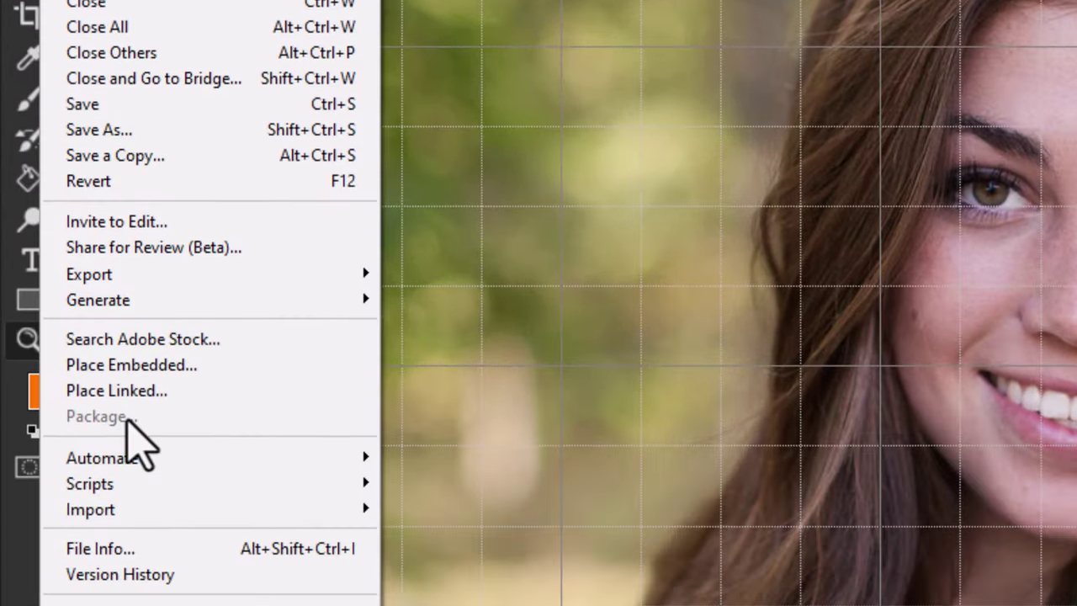
pyautogui.moveTo(137, 462)
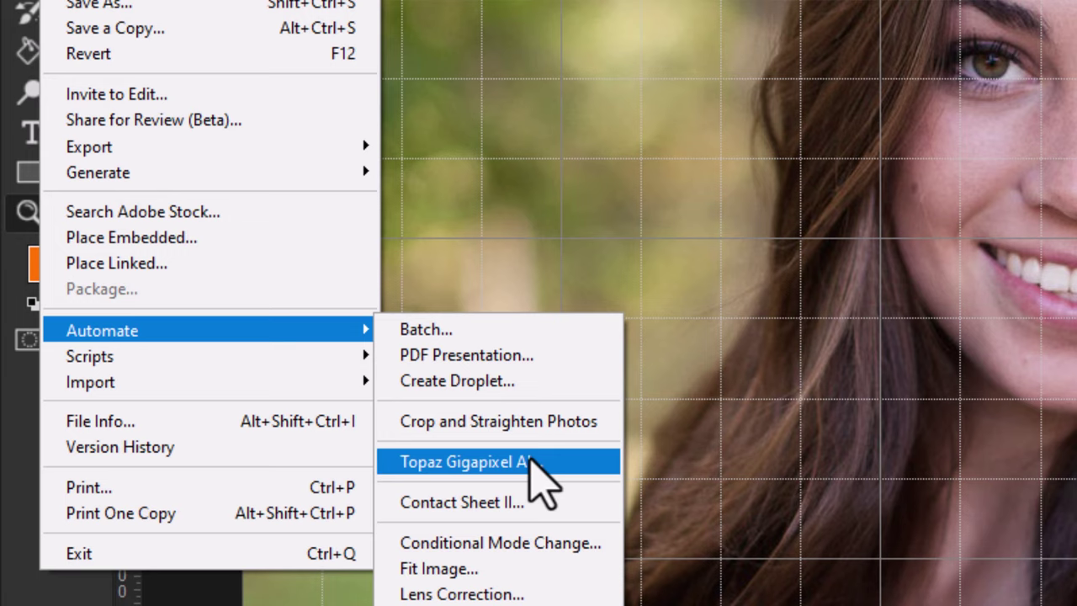
pyautogui.click(531, 462)
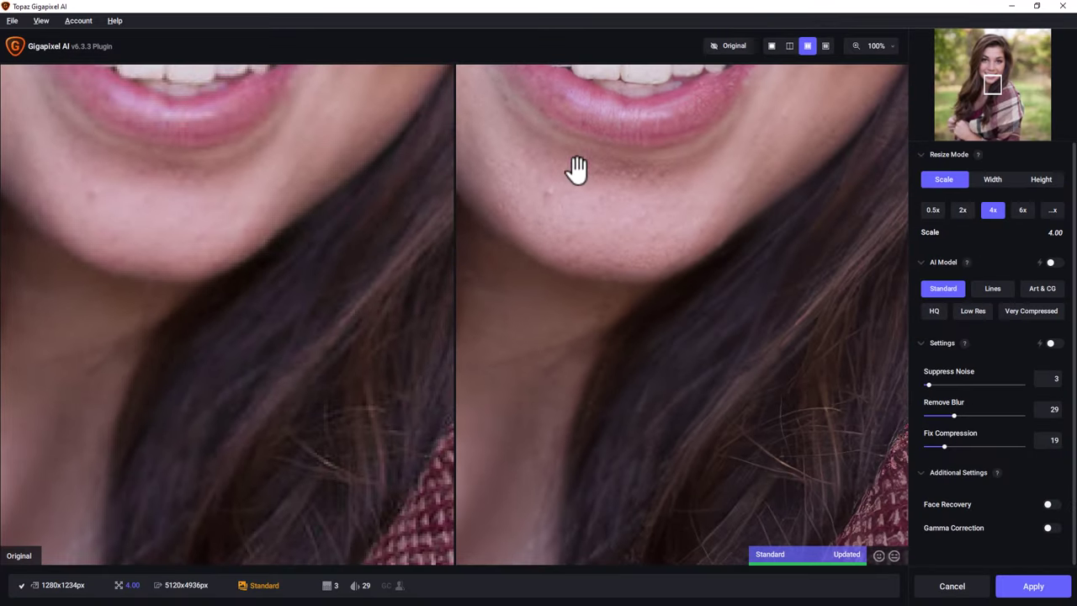
# Compare the original and upscaled previews of the mouth and nose, and try the 6x scale on the eye.
pyautogui.moveTo(640, 195); pyautogui.dragTo(611, 406)
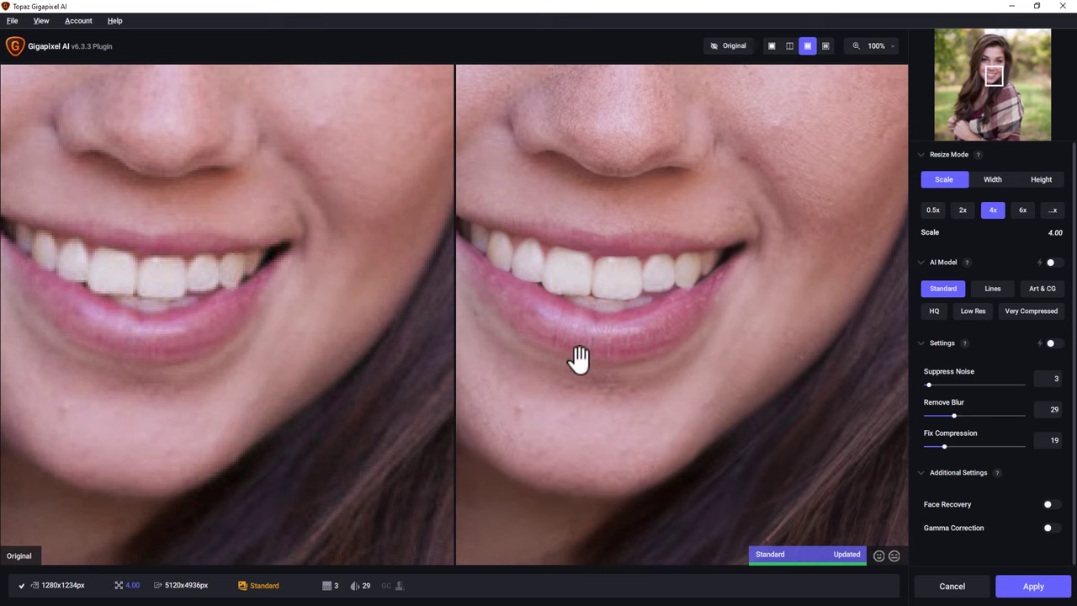
pyautogui.moveTo(591, 146); pyautogui.dragTo(635, 246)
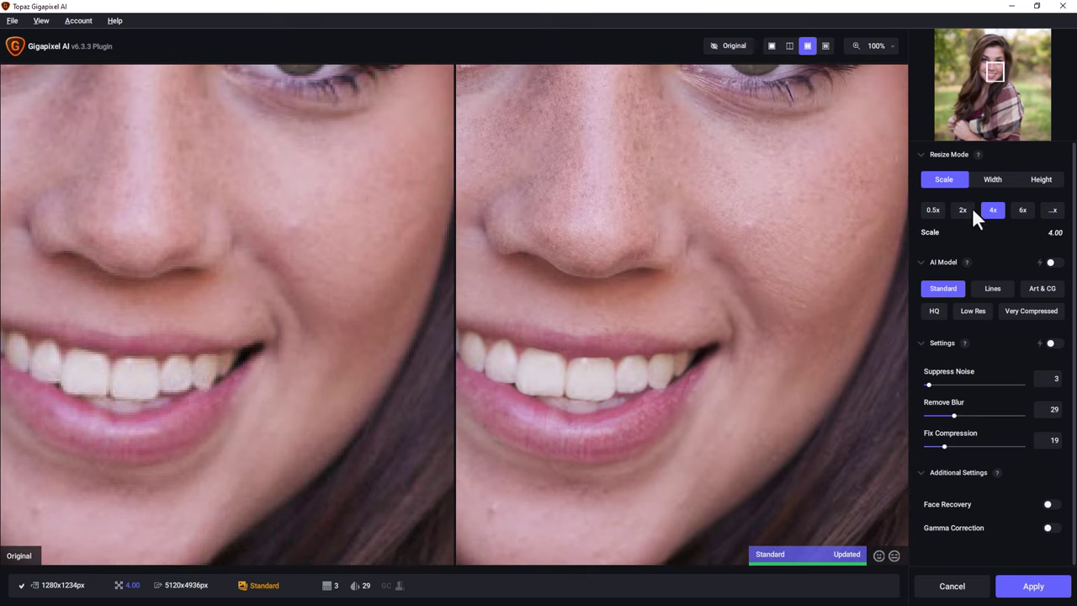
pyautogui.click(1022, 211)
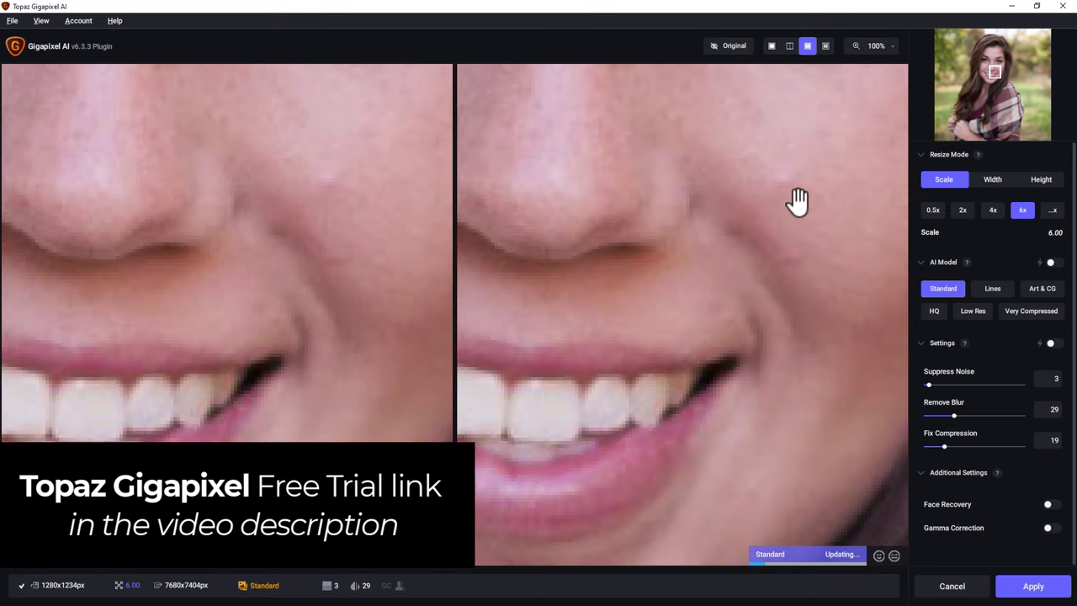
pyautogui.moveTo(764, 142); pyautogui.dragTo(613, 505)
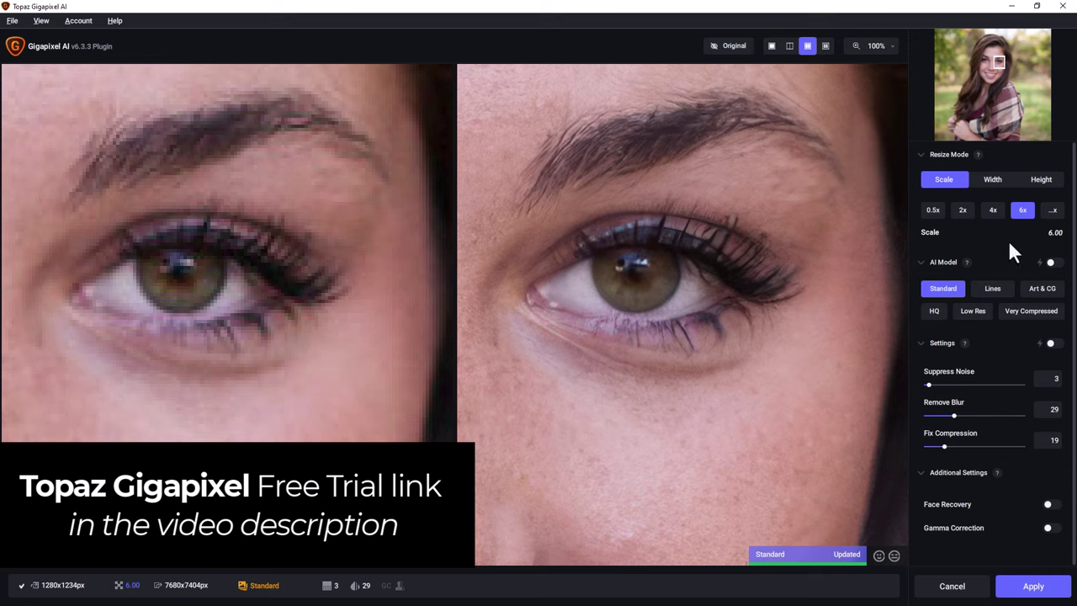
# Upscale the portrait at a custom scale of 3 with the Standard AI model and Face Recovery turned on.
pyautogui.click(1055, 211)
pyautogui.click(1053, 231)
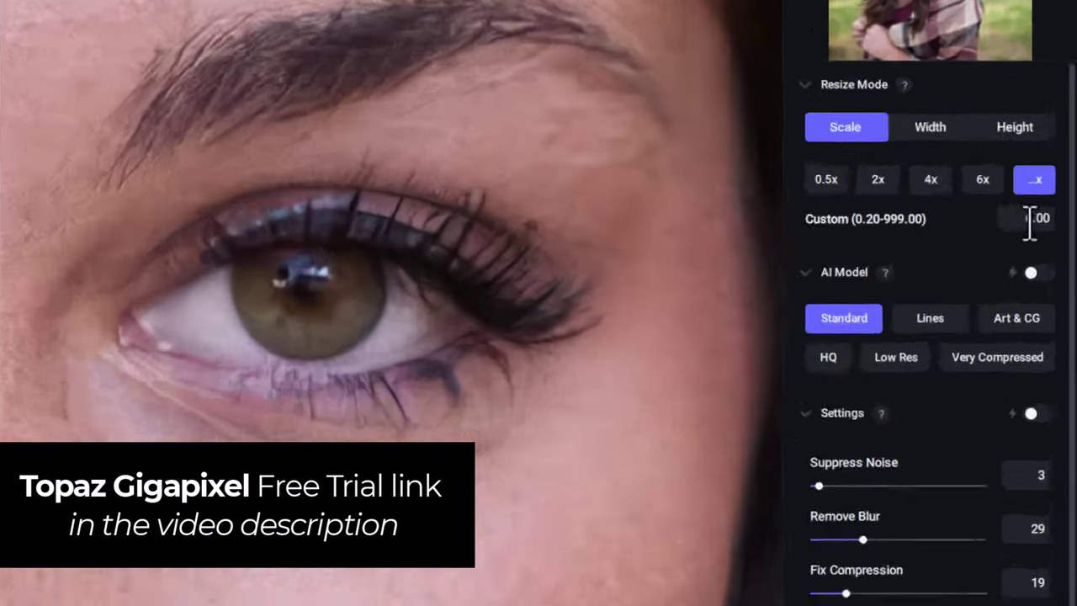
pyautogui.write('3')
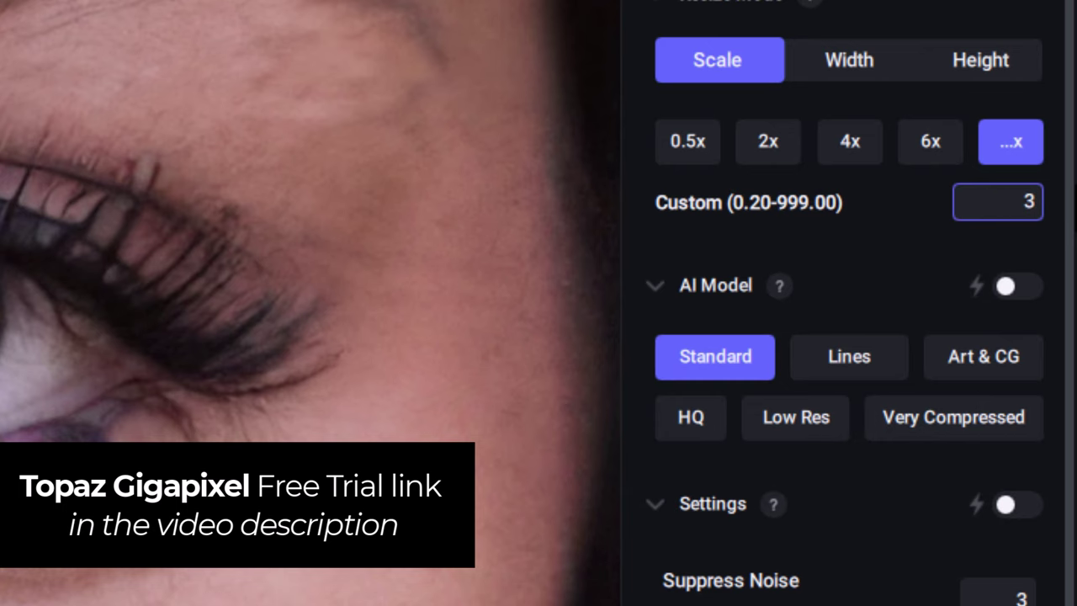
pyautogui.click(692, 364)
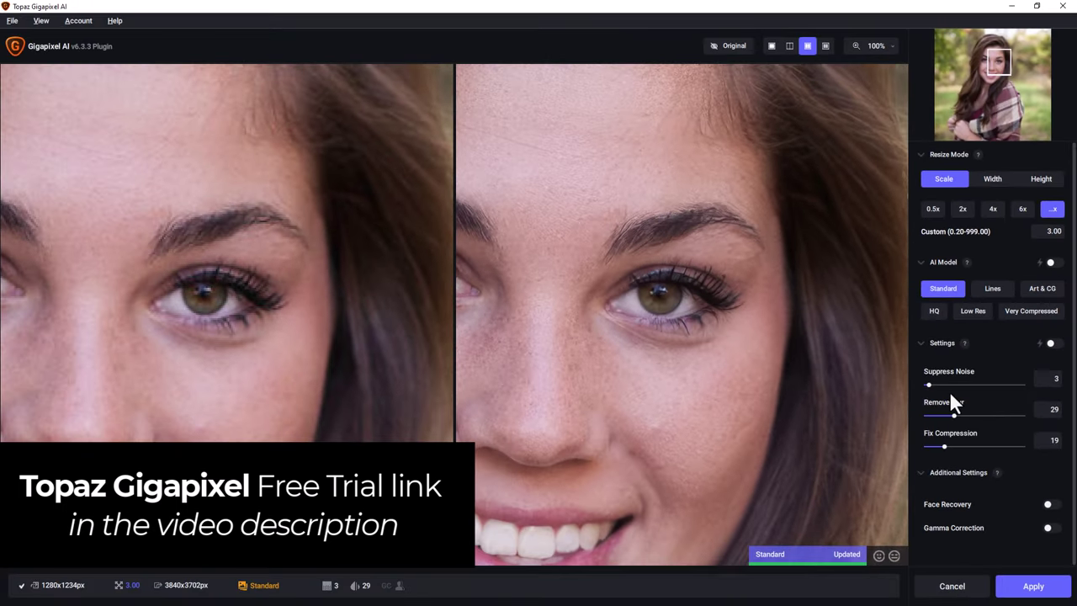
pyautogui.click(1050, 507)
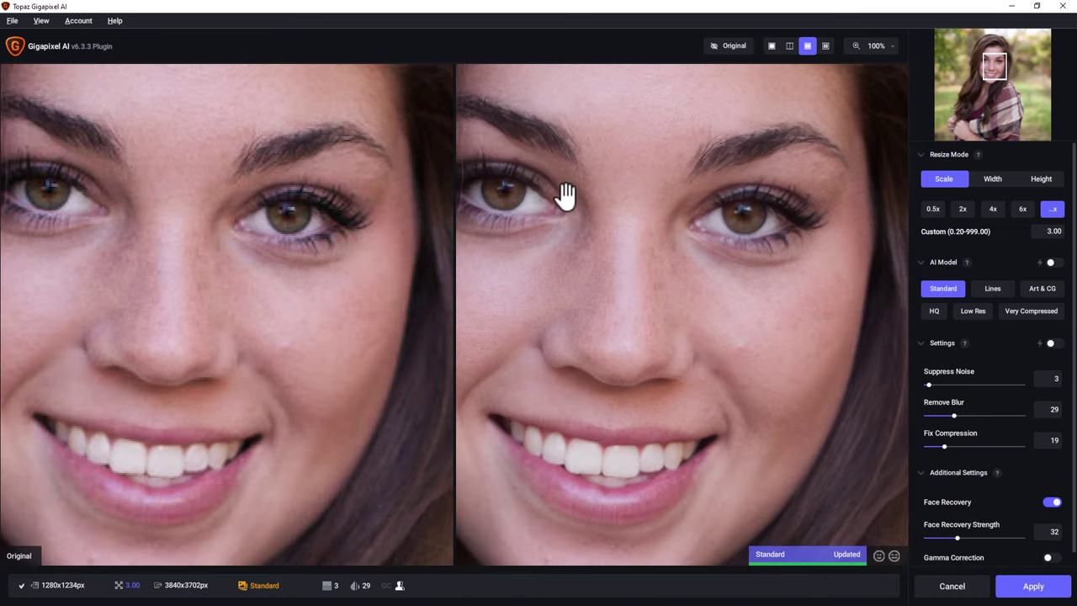
pyautogui.click(1034, 586)
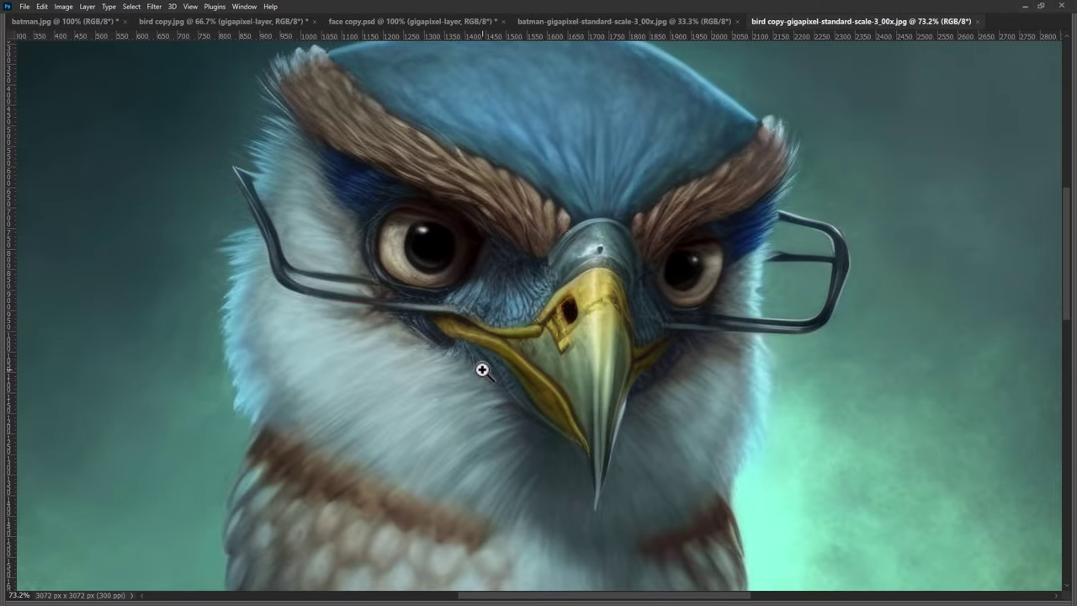
# Examine the detail of the Gigapixel versions of the bird and the Batman drawing in Photoshop.
pyautogui.moveTo(482, 370); pyautogui.dragTo(432, 502)
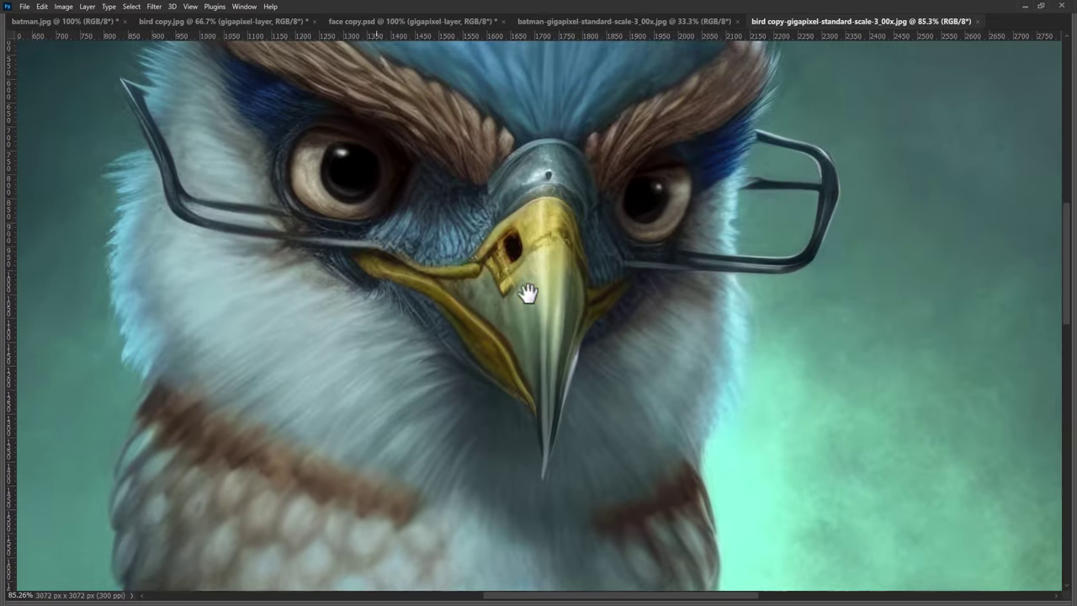
pyautogui.moveTo(527, 292); pyautogui.dragTo(490, 370)
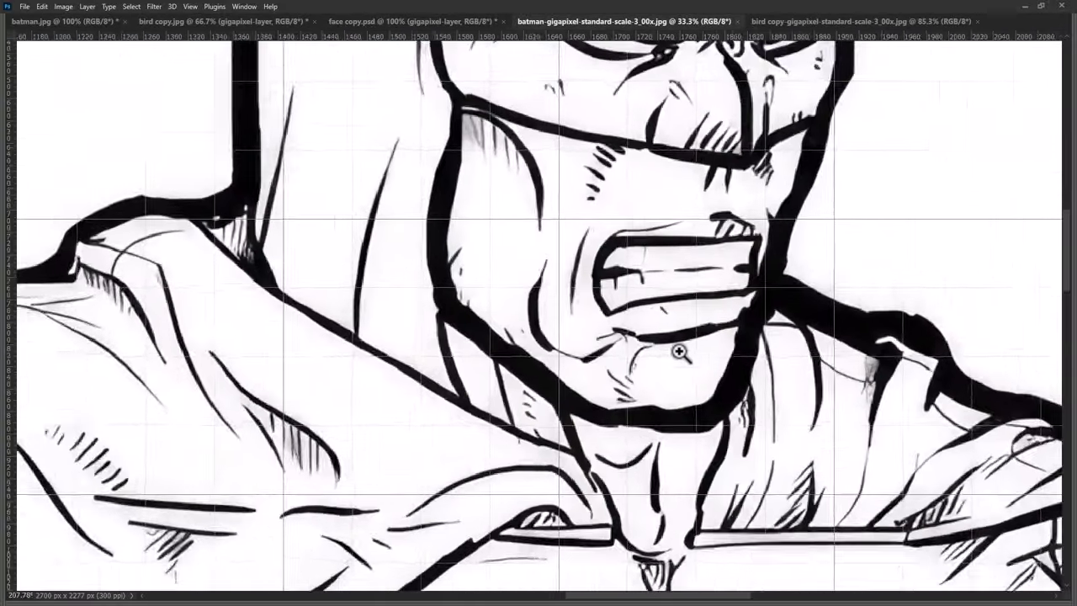
pyautogui.scroll(-2, 683, 360)
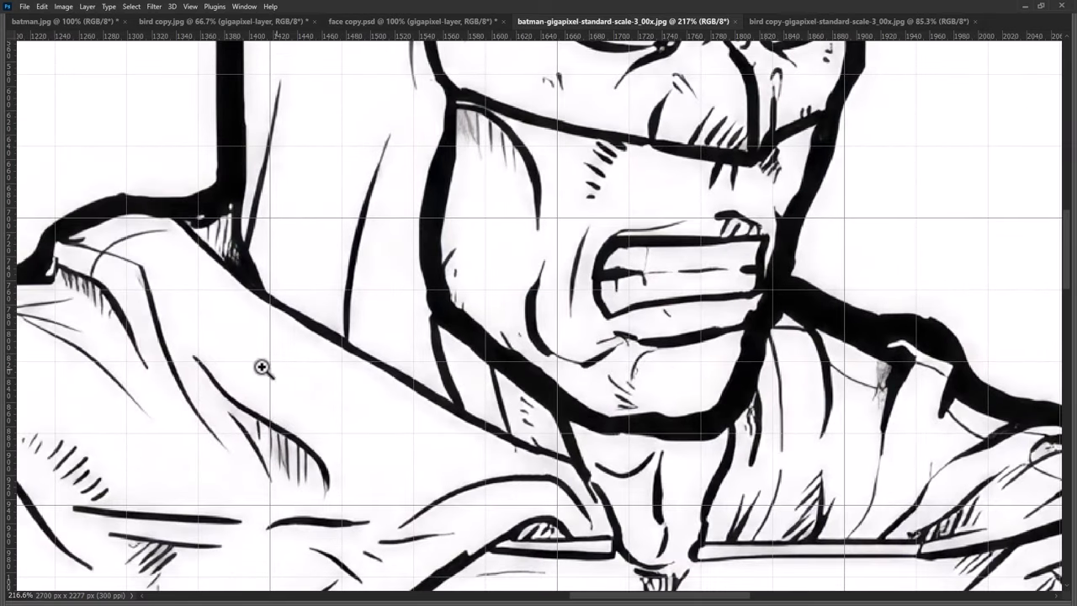
pyautogui.moveTo(368, 269); pyautogui.dragTo(374, 439)
pyautogui.moveTo(570, 240)
pyautogui.mouseDown()
pyautogui.moveTo(516, 366)
pyautogui.moveTo(621, 348)
pyautogui.mouseUp()
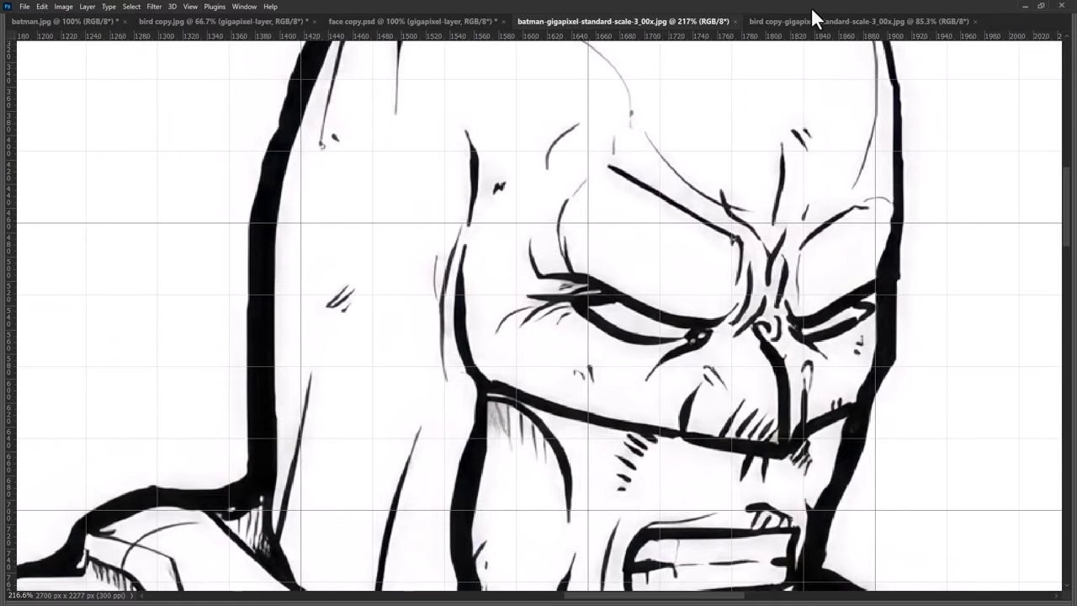
pyautogui.moveTo(720, 222); pyautogui.dragTo(651, 199)
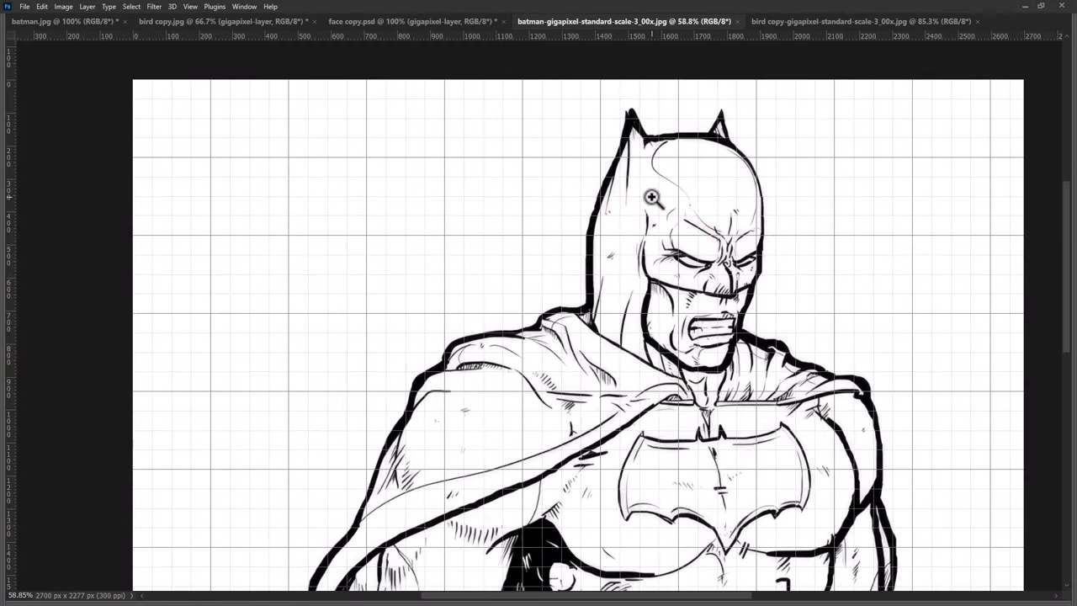
pyautogui.moveTo(671, 453); pyautogui.dragTo(453, 306)
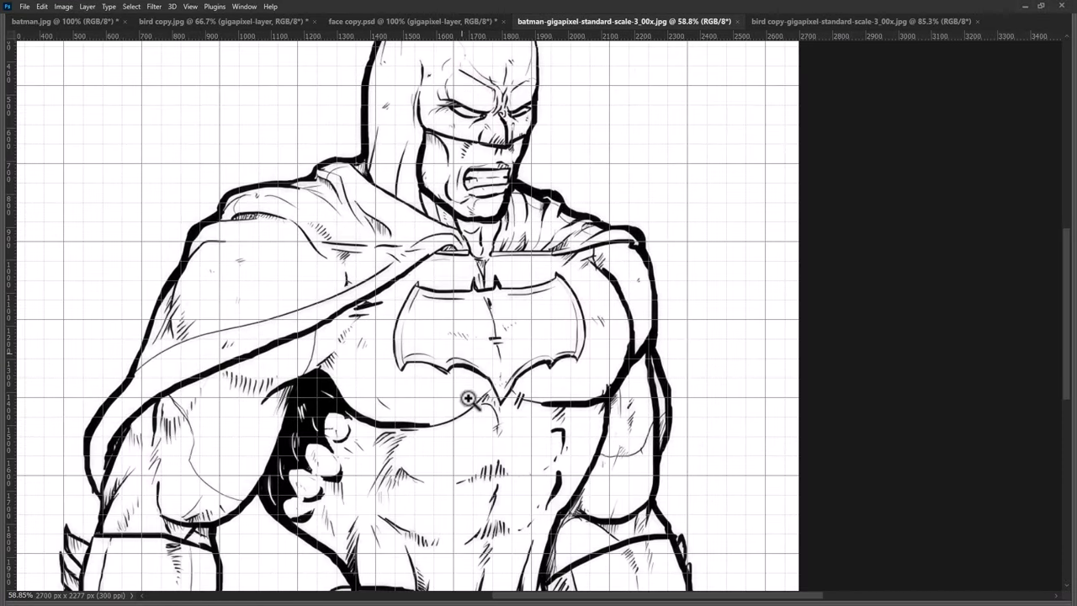
# Examine the Batman drawing's upper body, and inspect the portrait's eye closely with only the Original layer visible.
pyautogui.moveTo(428, 117); pyautogui.dragTo(546, 284)
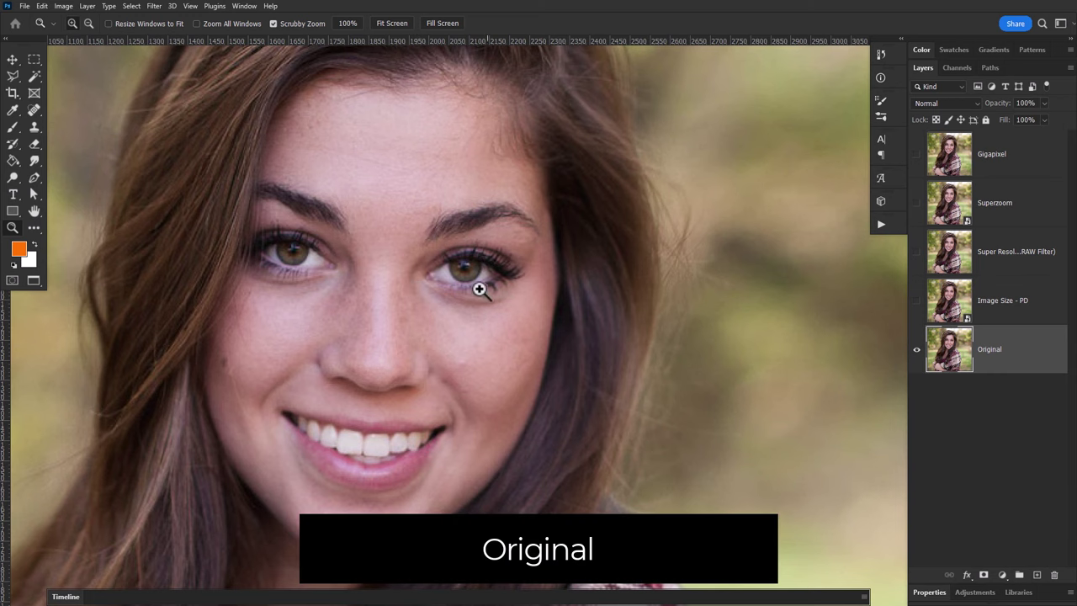
pyautogui.click(456, 300)
pyautogui.click(439, 335)
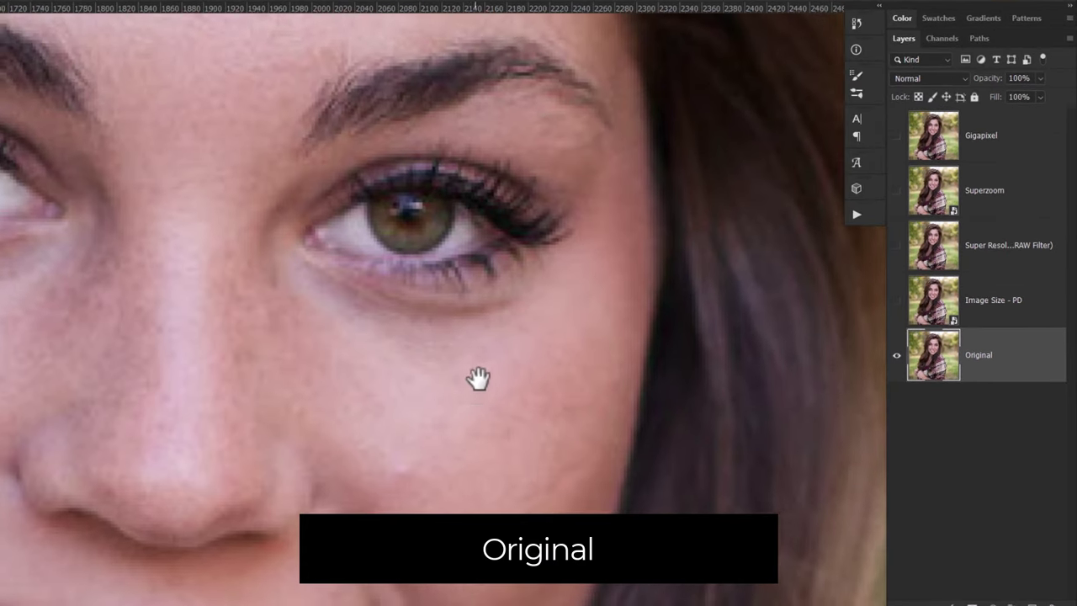
pyautogui.moveTo(479, 378); pyautogui.dragTo(500, 293)
pyautogui.click(468, 283)
pyautogui.keyDown('alt'); pyautogui.click(469, 224); pyautogui.keyUp('alt')
pyautogui.moveTo(469, 224); pyautogui.dragTo(415, 386)
pyautogui.click(409, 320)
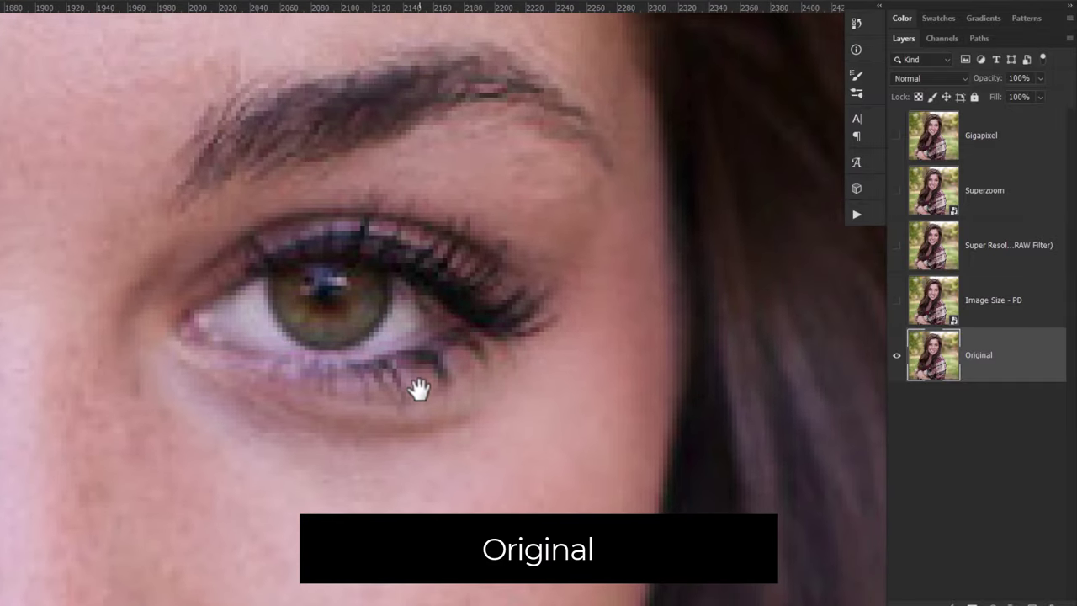
# Compare the eye by revealing the Image Size - PD, Super Resolution, Superzoom and Gigapixel layers one after another.
pyautogui.click(897, 301)
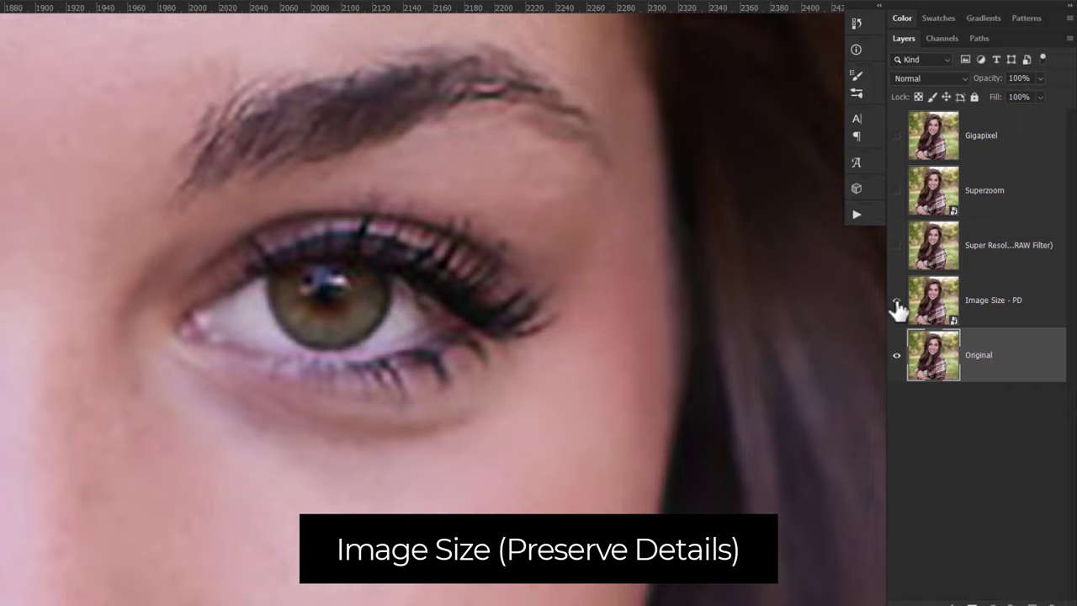
pyautogui.click(897, 247)
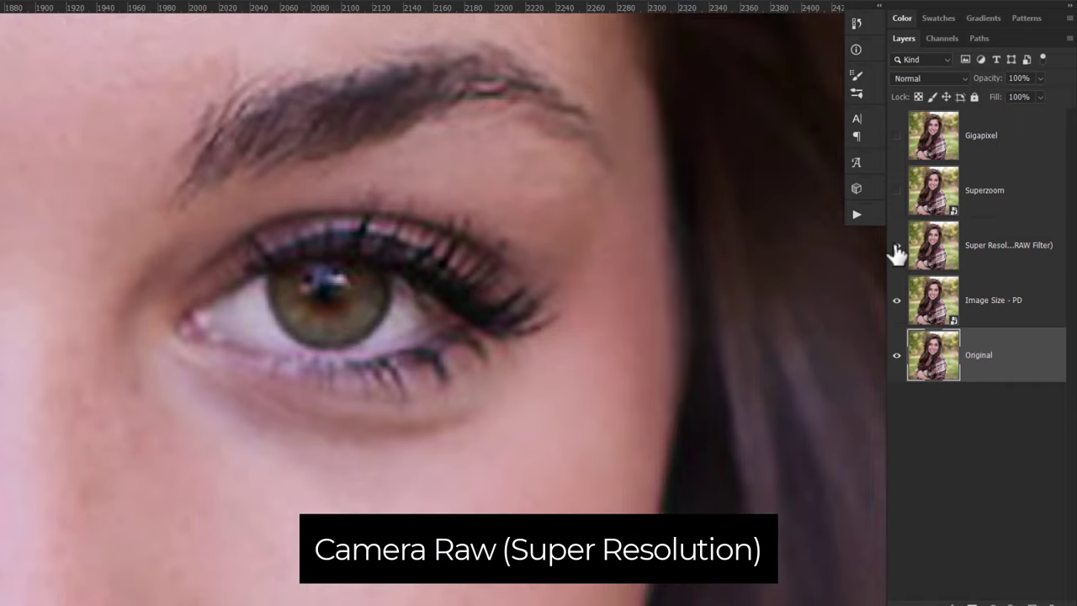
pyautogui.click(897, 191)
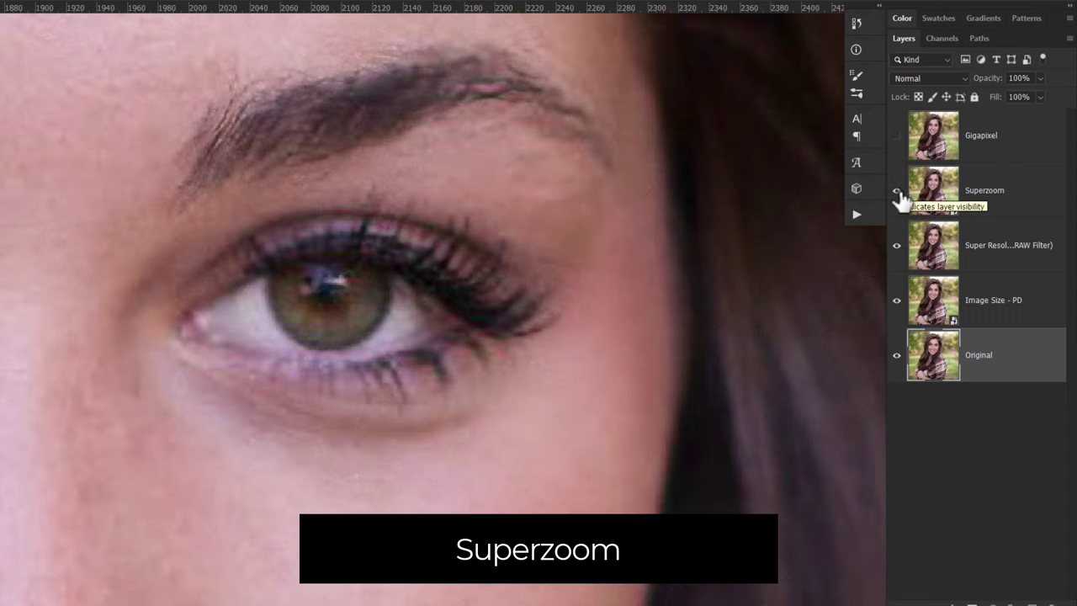
pyautogui.click(897, 138)
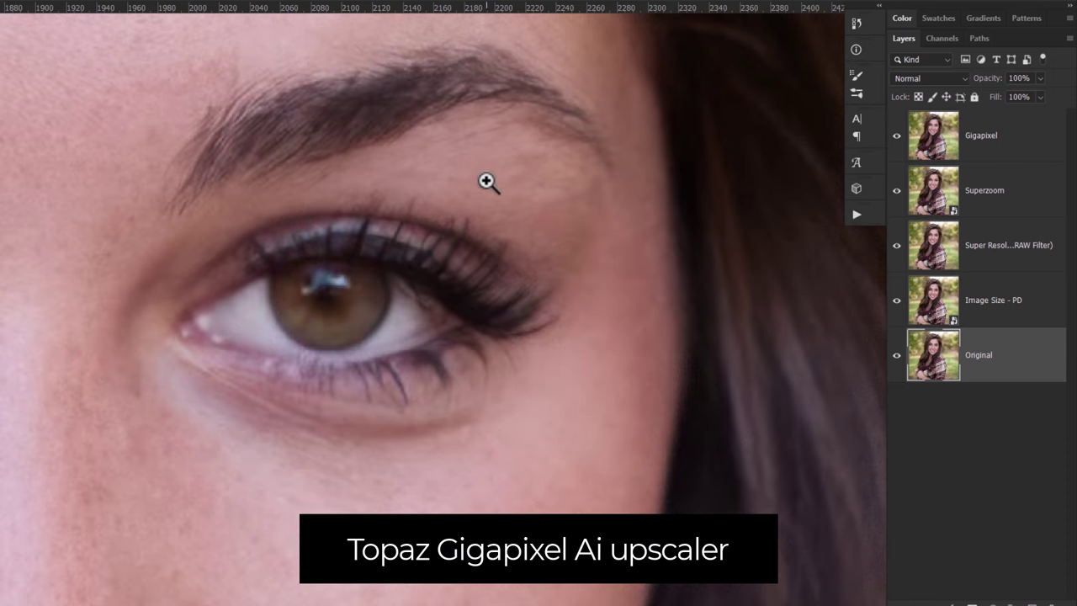
# Compare the nose and mouth by hiding the upscaled layers one by one from Gigapixel down, and show them all again.
pyautogui.keyDown('alt'); pyautogui.click(474, 234); pyautogui.keyUp('alt')
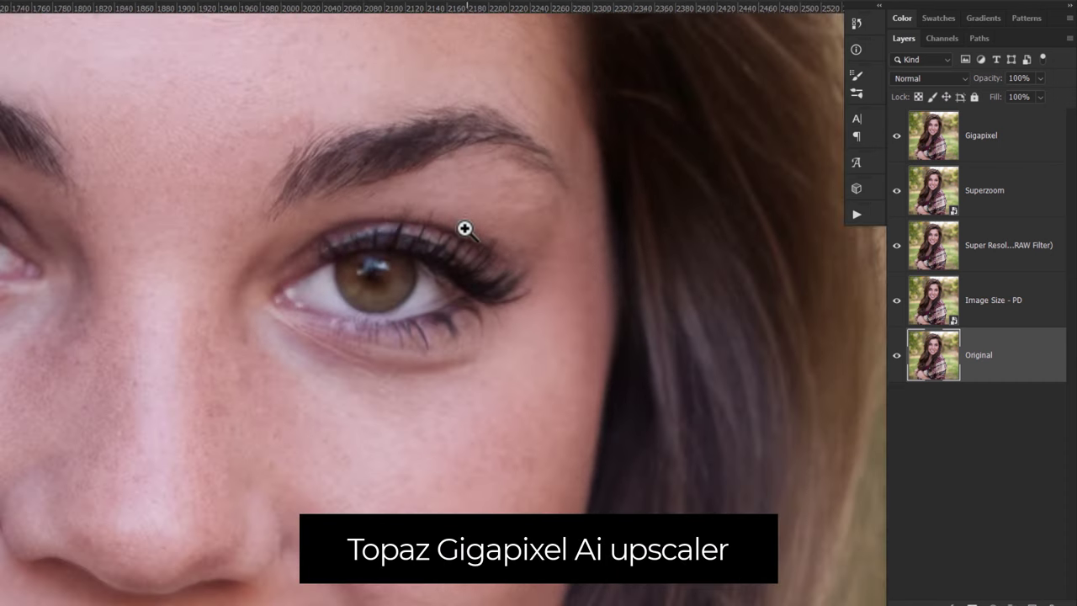
pyautogui.moveTo(464, 228); pyautogui.dragTo(446, 164)
pyautogui.moveTo(399, 237); pyautogui.dragTo(442, 144)
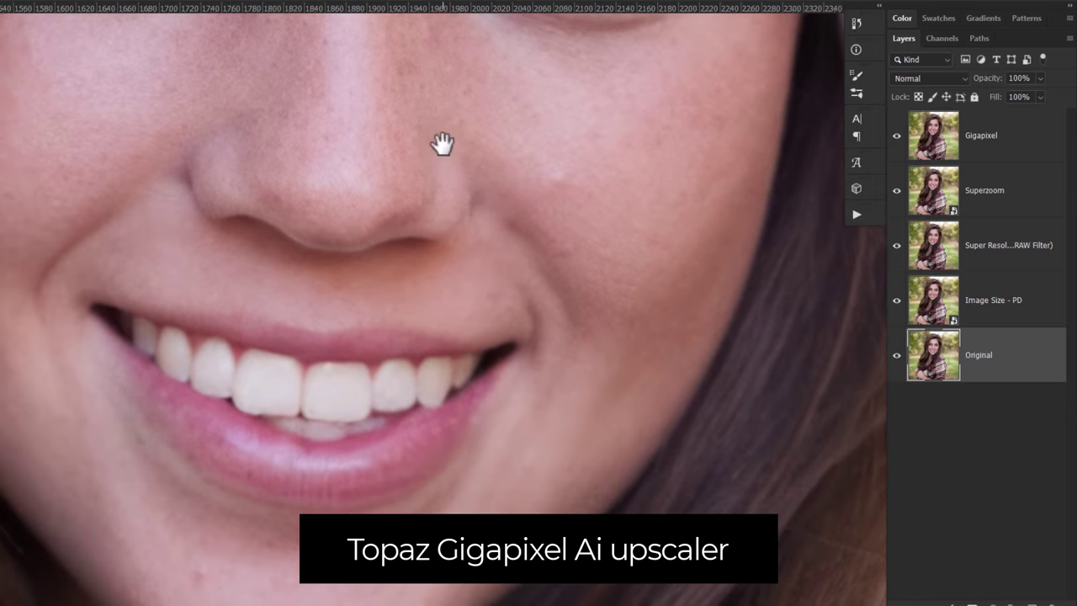
pyautogui.click(896, 136)
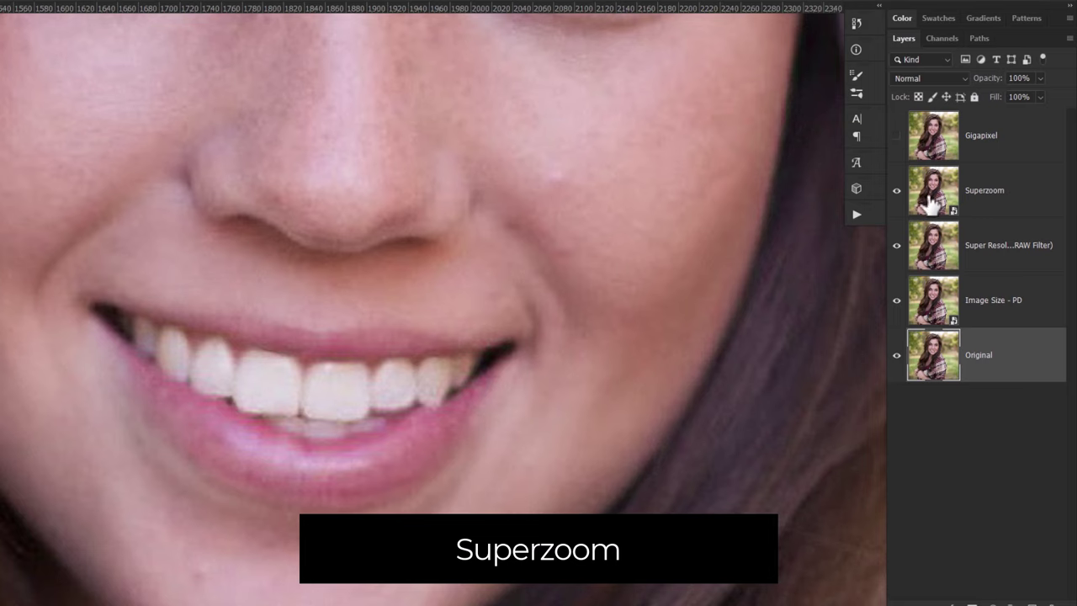
pyautogui.click(897, 191)
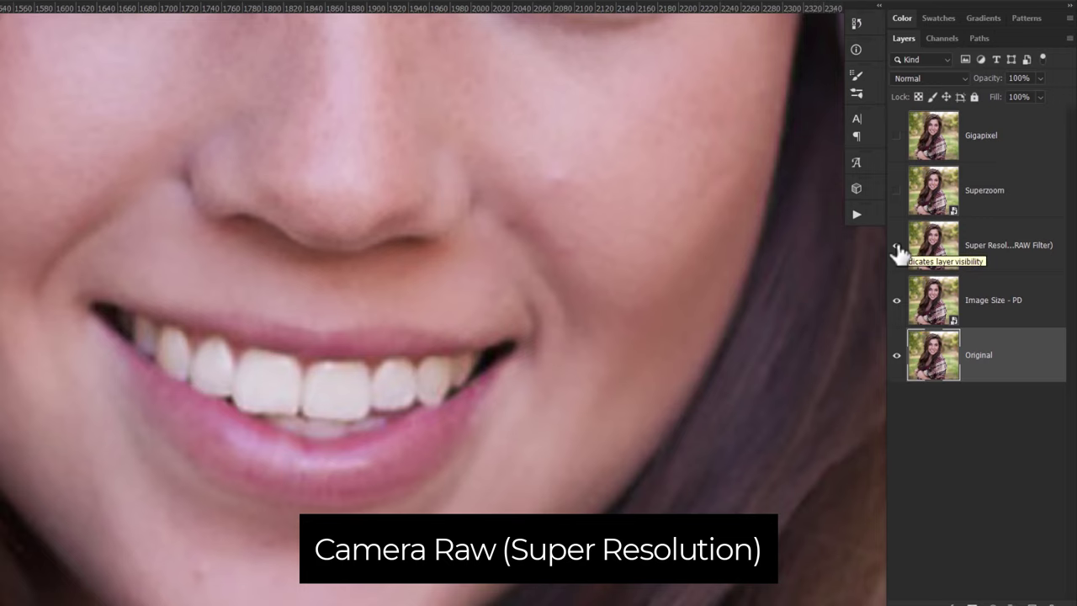
pyautogui.click(897, 246)
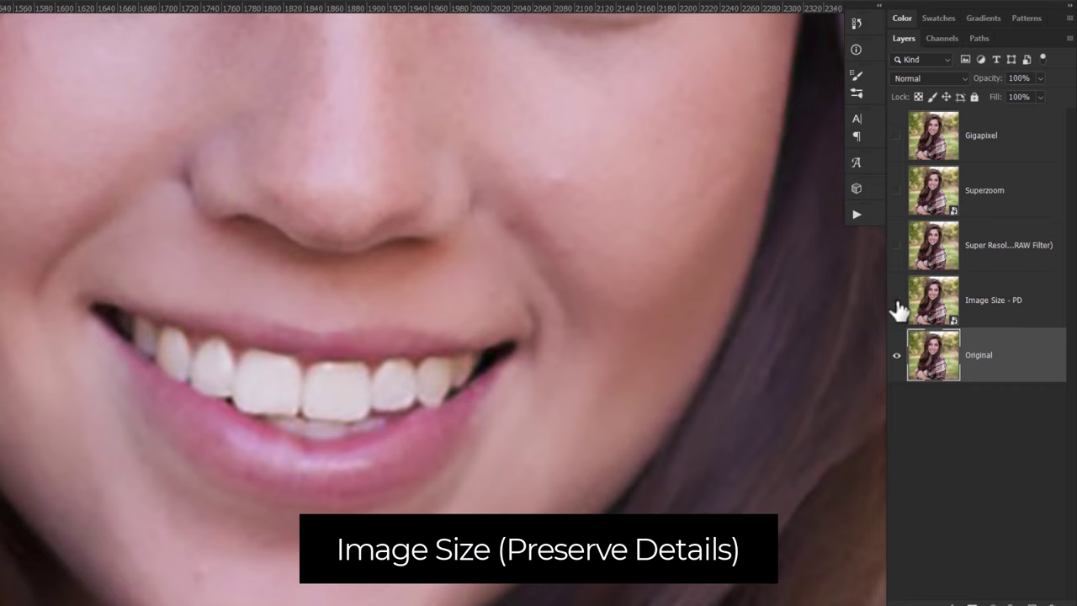
pyautogui.moveTo(898, 303); pyautogui.dragTo(896, 136)
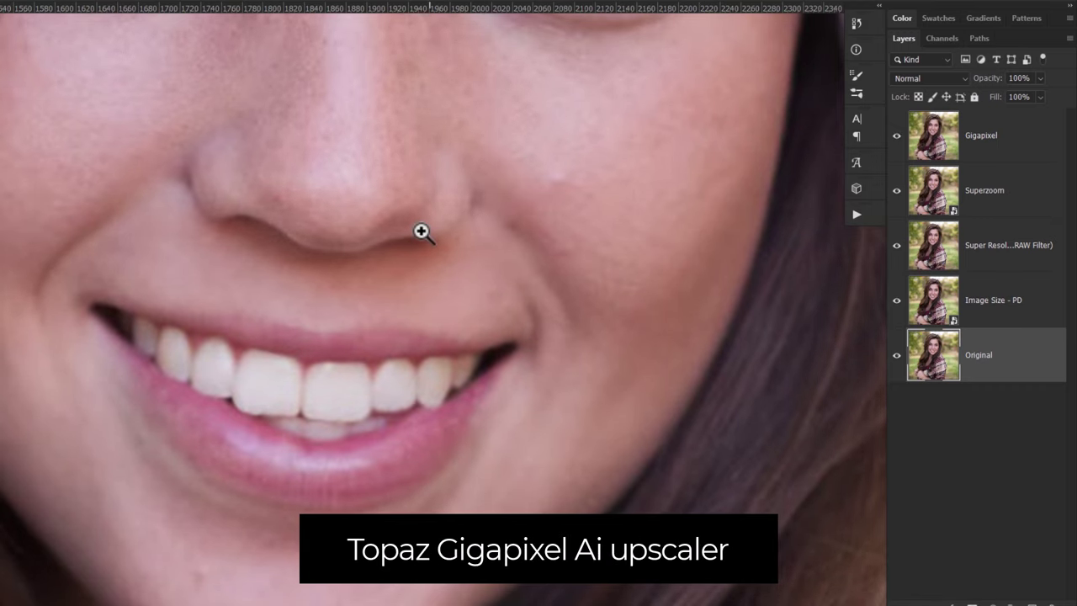
# Compare the hair and cheek by hiding all four upscaled layers and revealing them one by one from Image Size - PD up to Gigapixel.
pyautogui.scroll(-3, 421, 232)
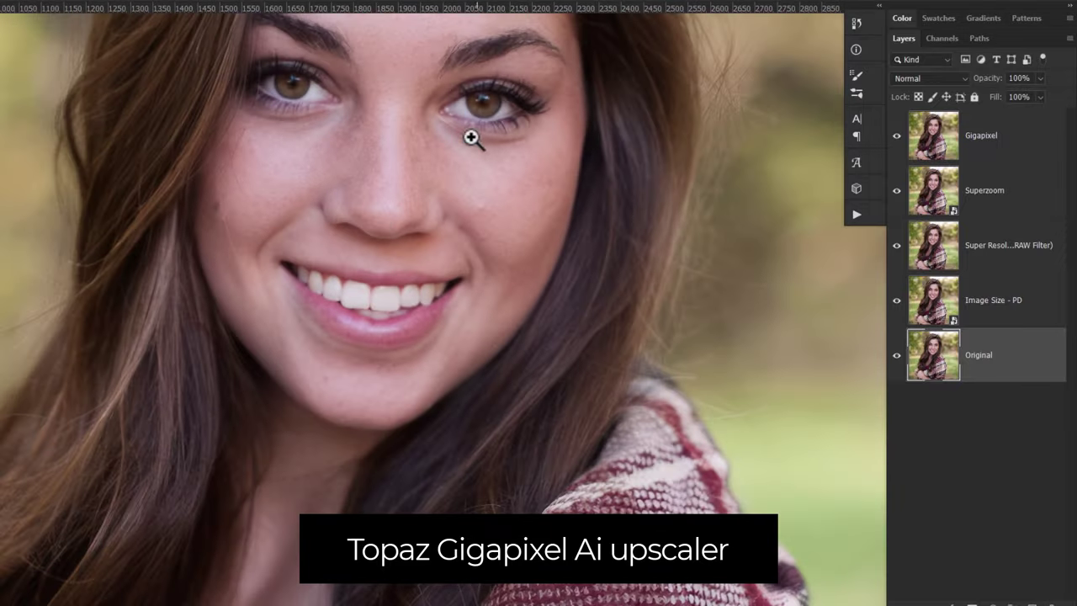
pyautogui.scroll(5, 243, 260)
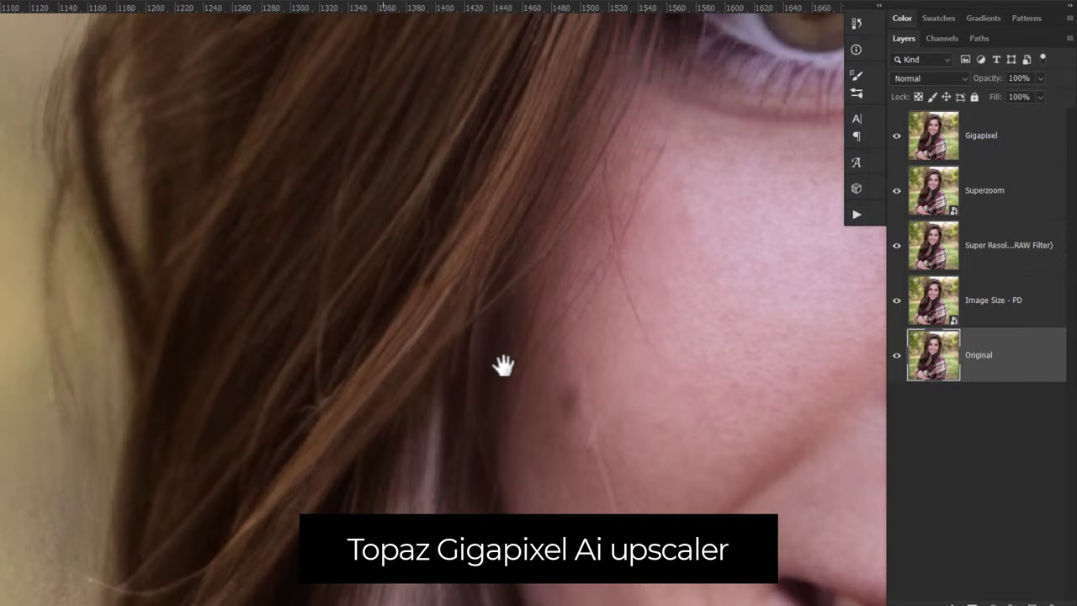
pyautogui.moveTo(578, 366); pyautogui.dragTo(587, 204)
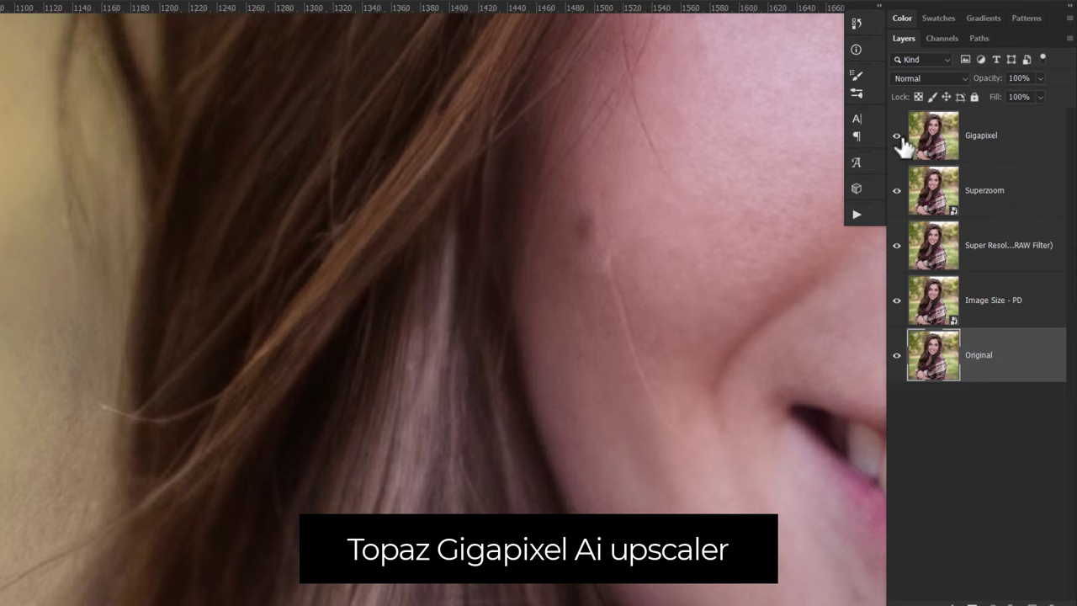
pyautogui.moveTo(897, 136); pyautogui.dragTo(897, 328)
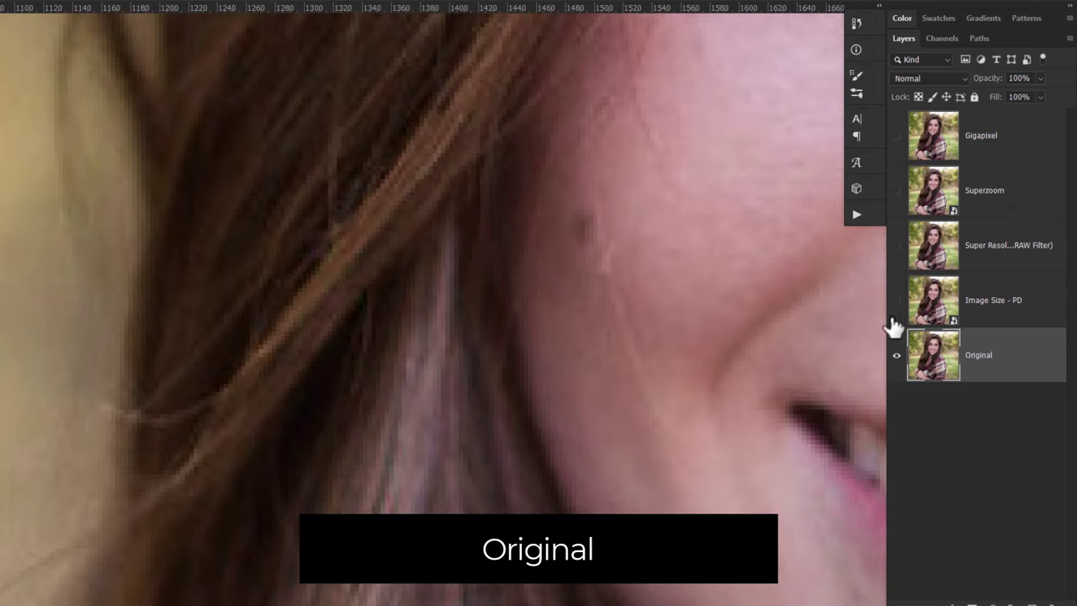
pyautogui.click(897, 301)
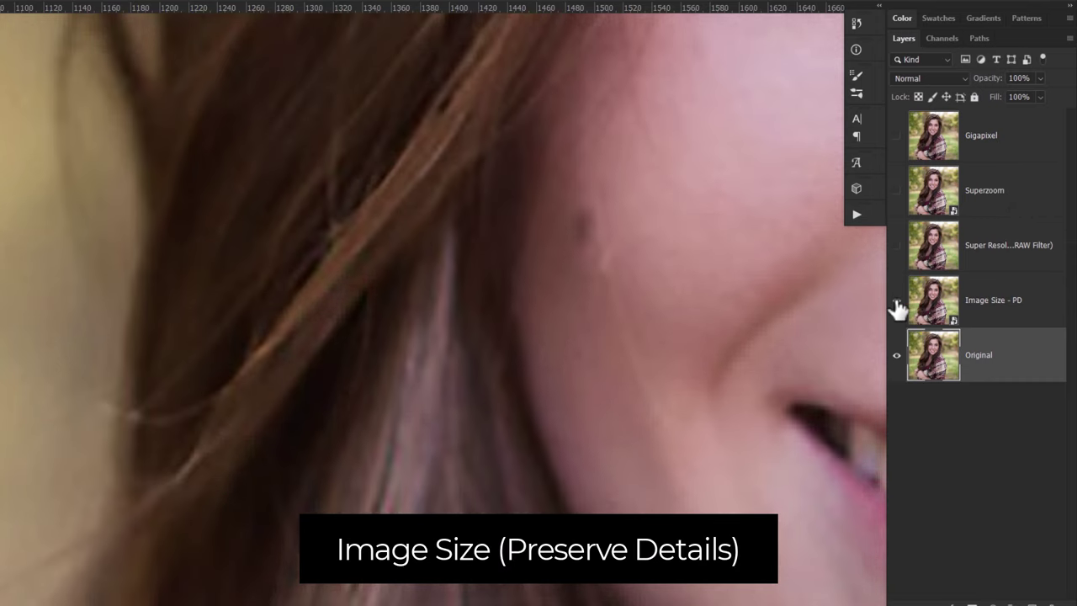
pyautogui.click(896, 247)
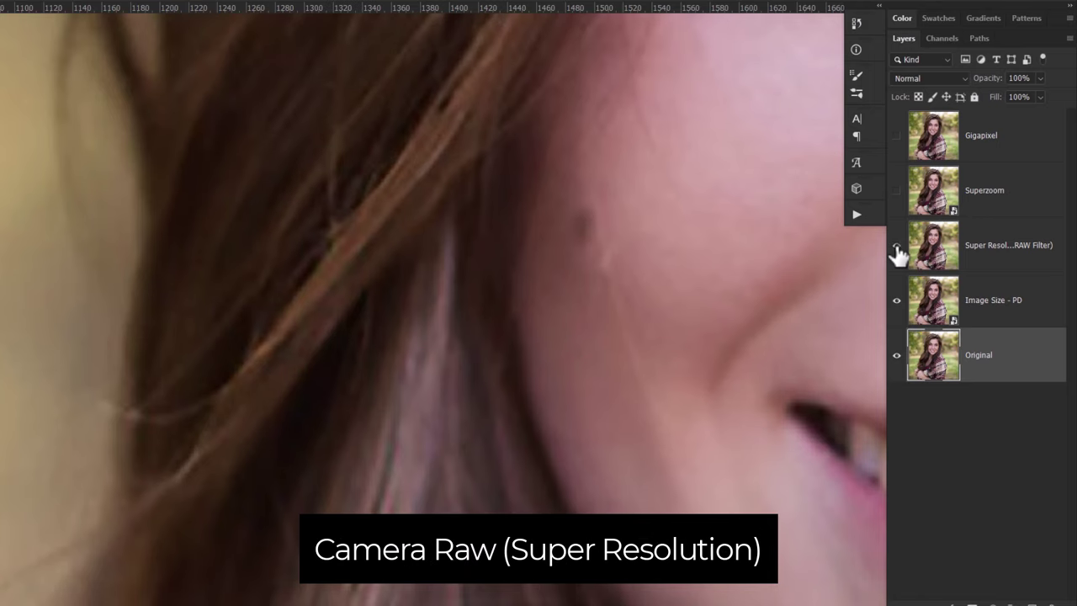
pyautogui.click(897, 191)
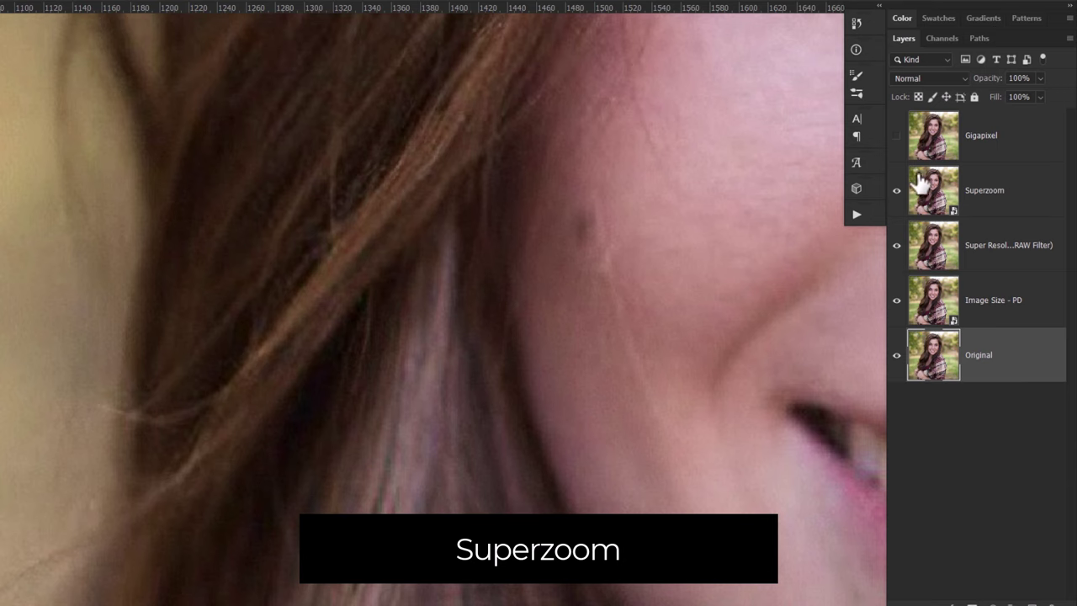
pyautogui.click(898, 137)
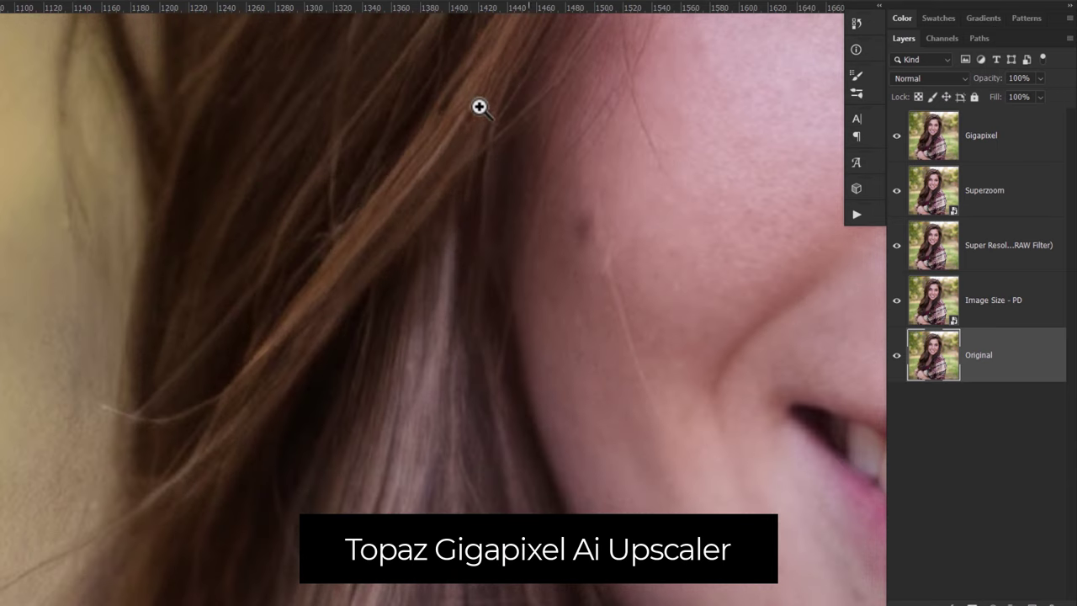
# Examine the Gigapixel version's detail around the eyes, forehead, mouth and chin.
pyautogui.moveTo(467, 101); pyautogui.dragTo(299, 403)
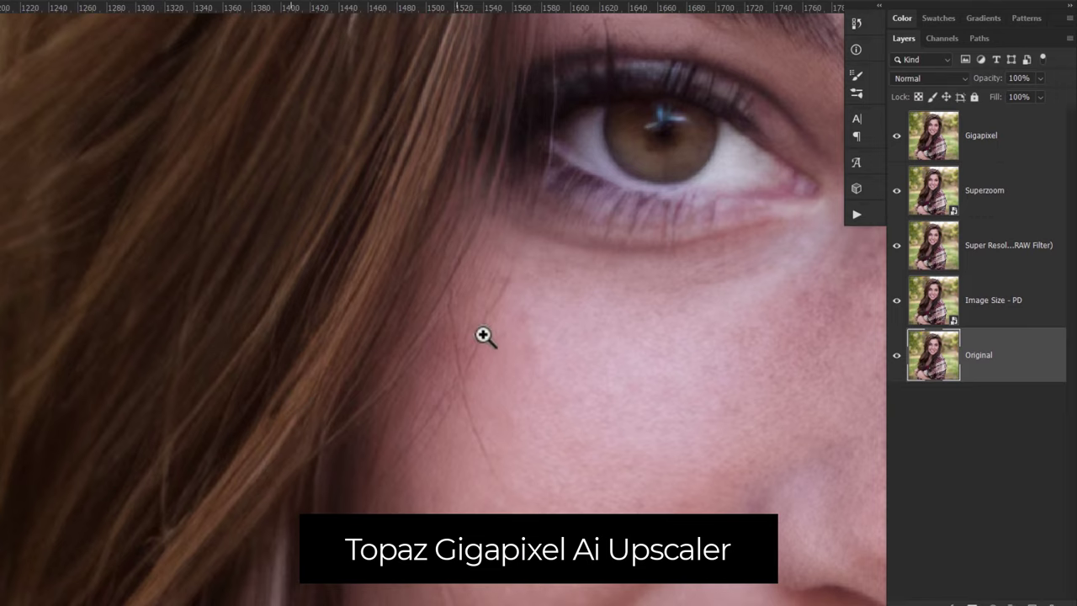
pyautogui.moveTo(629, 189); pyautogui.dragTo(329, 416)
pyautogui.moveTo(612, 325); pyautogui.dragTo(566, 282)
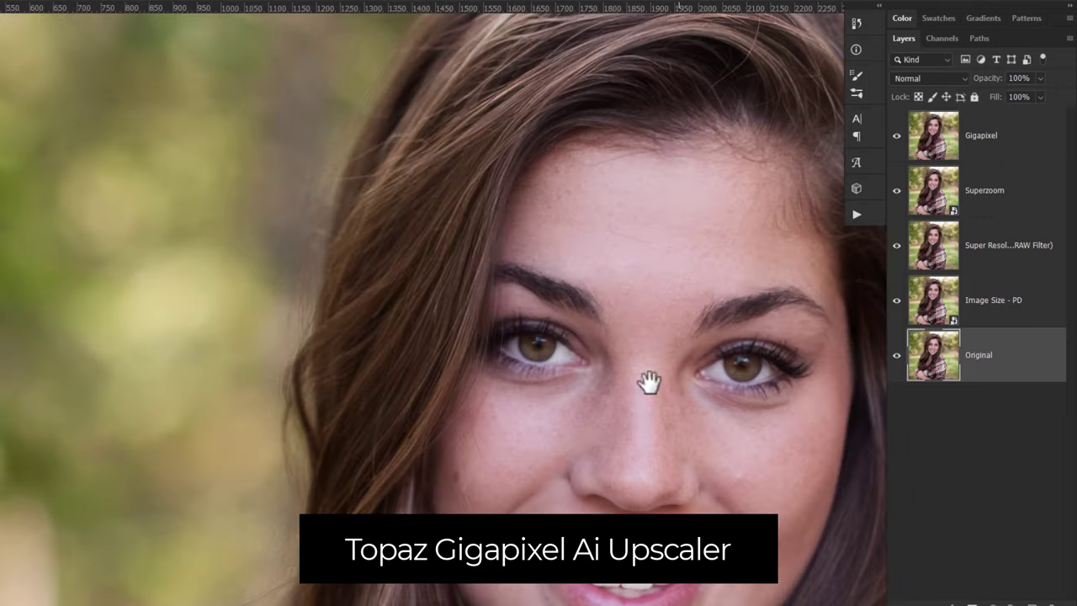
pyautogui.moveTo(644, 379); pyautogui.dragTo(493, 253)
pyautogui.moveTo(458, 509); pyautogui.dragTo(519, 412)
pyautogui.click(533, 429)
pyautogui.moveTo(535, 452); pyautogui.dragTo(514, 445)
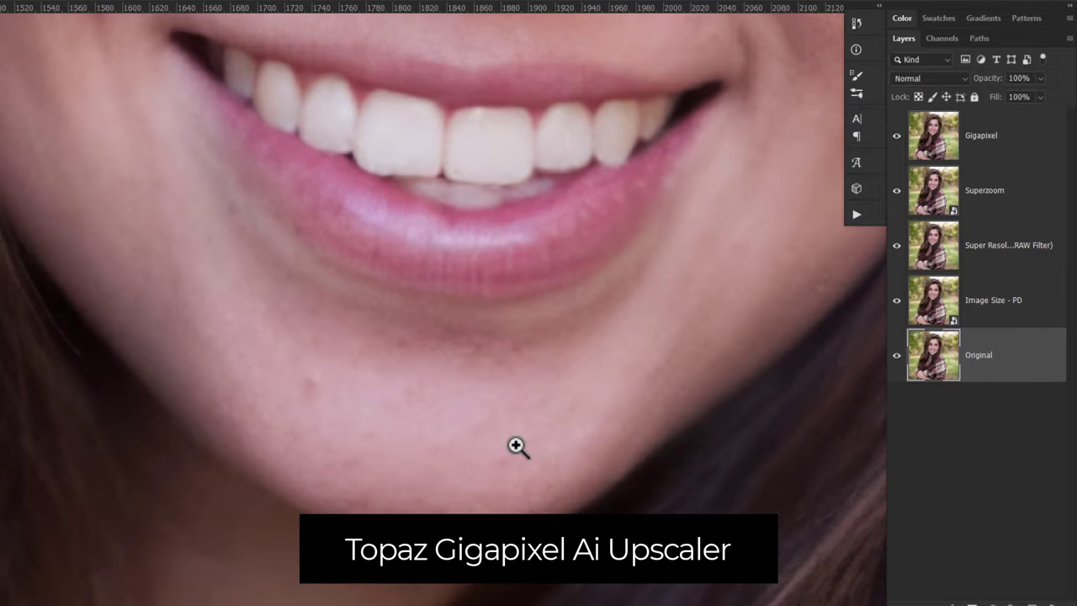
pyautogui.moveTo(507, 373); pyautogui.dragTo(466, 347)
pyautogui.keyDown('alt'); pyautogui.click(466, 347); pyautogui.keyUp('alt')
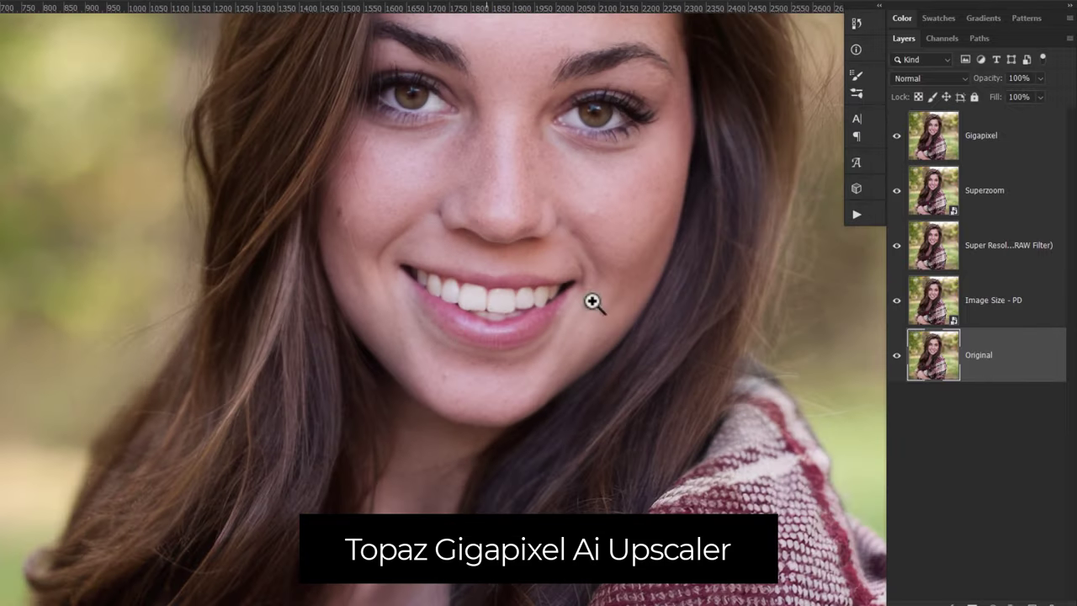
# Hide the Gigapixel layer and examine the Superzoom version's mouth, neck, hair and plaid fabric on the shoulder.
pyautogui.click(896, 136)
pyautogui.moveTo(513, 384); pyautogui.dragTo(540, 423)
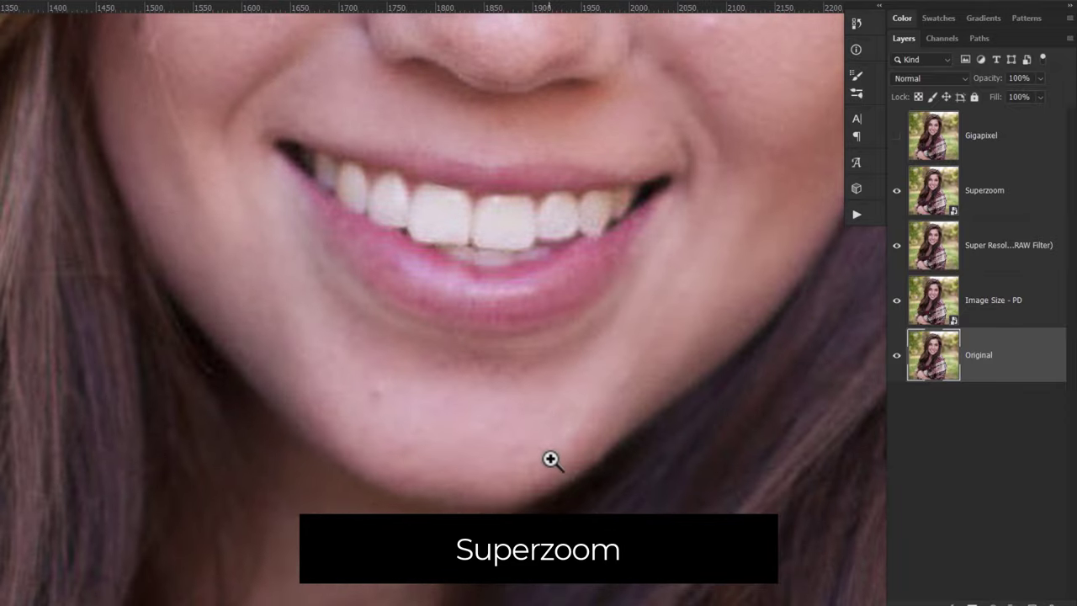
pyautogui.moveTo(383, 461)
pyautogui.mouseDown()
pyautogui.moveTo(562, 177)
pyautogui.moveTo(502, 43)
pyautogui.mouseUp()
pyautogui.moveTo(533, 300); pyautogui.dragTo(380, 120)
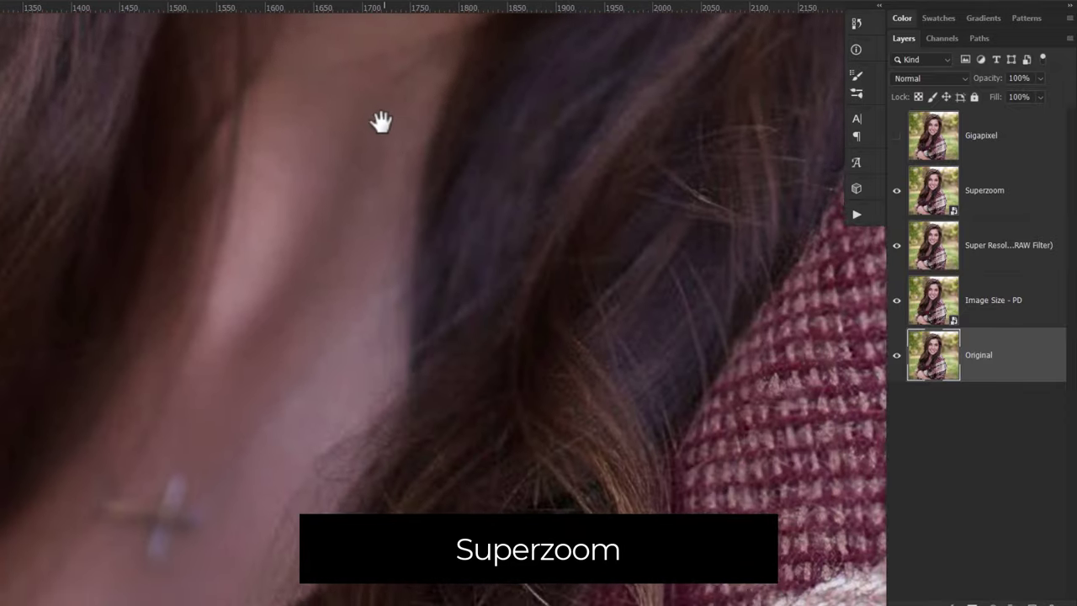
pyautogui.moveTo(438, 470); pyautogui.dragTo(348, 383)
pyautogui.moveTo(594, 293); pyautogui.dragTo(308, 228)
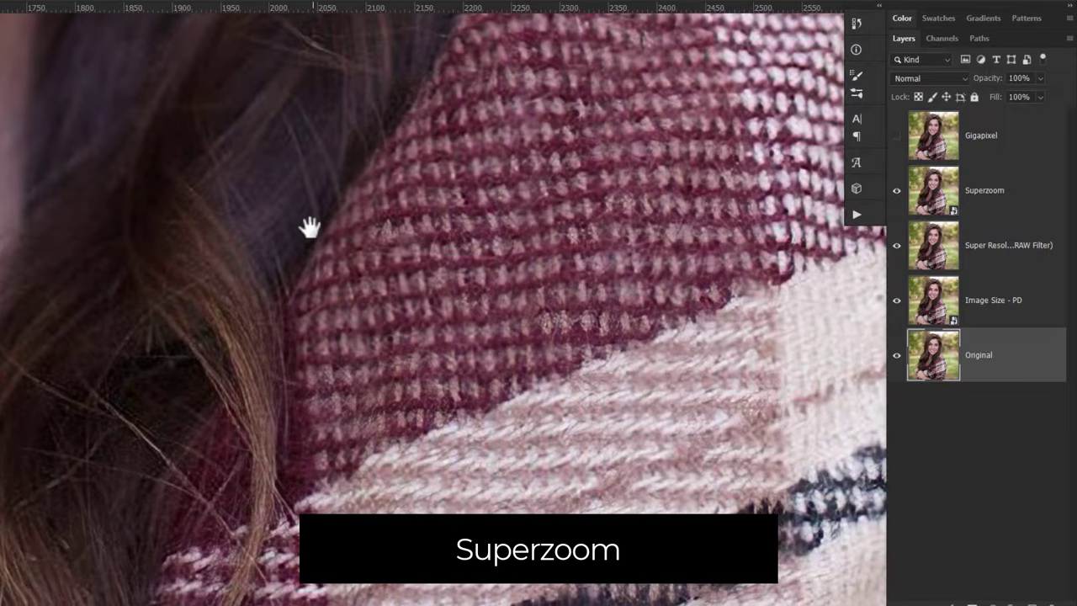
pyautogui.moveTo(645, 233); pyautogui.dragTo(498, 294)
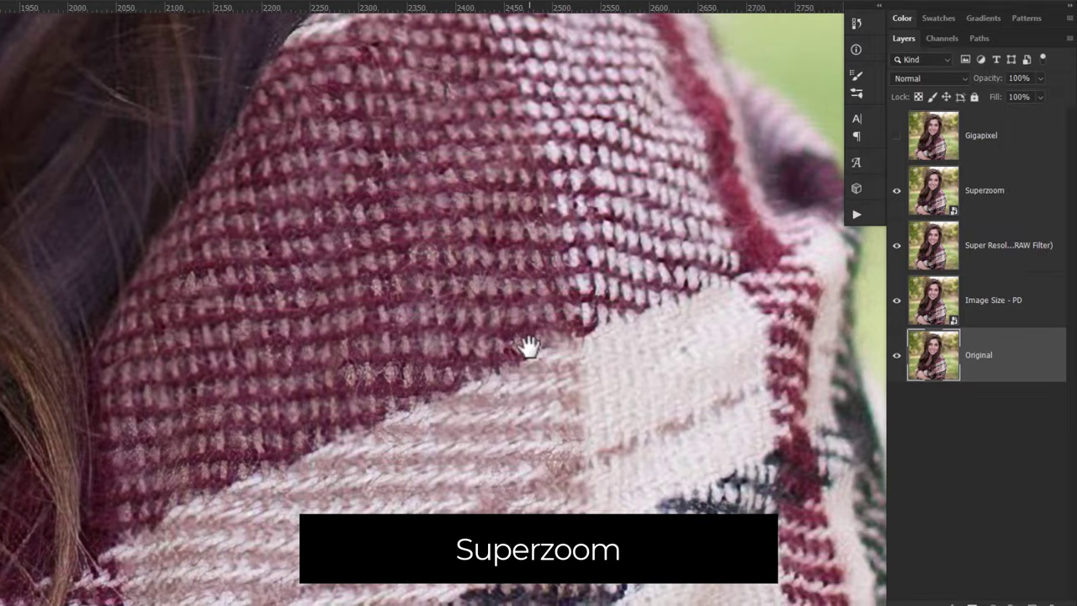
pyautogui.moveTo(526, 348); pyautogui.dragTo(516, 248)
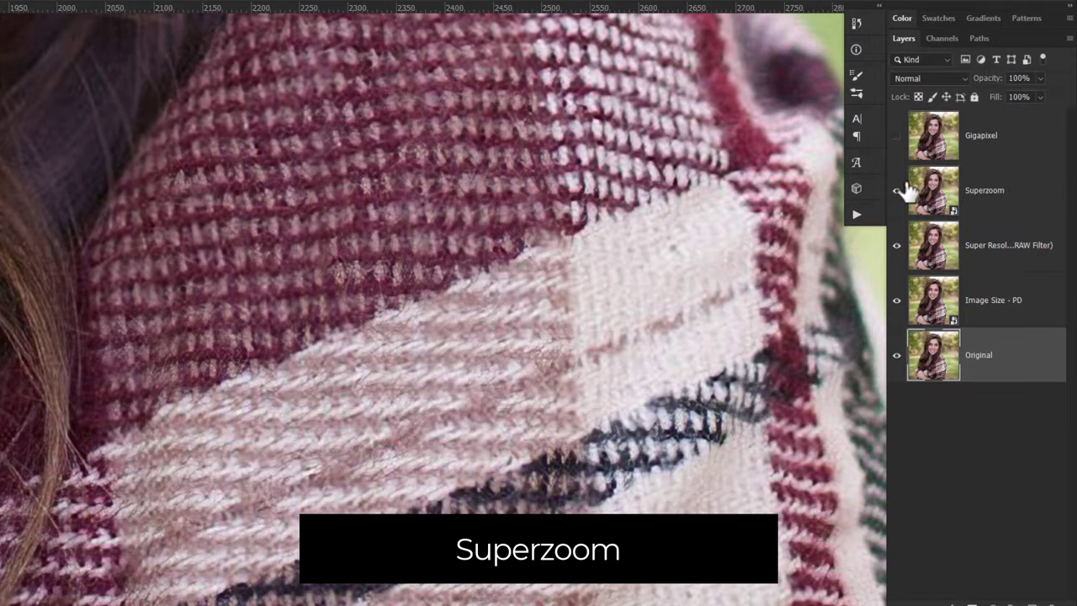
# Compare the plaid weave on the shoulder by hiding all upscaled layers and revealing them one by one from Image Size - PD up to Gigapixel.
pyautogui.moveTo(897, 198); pyautogui.dragTo(902, 301)
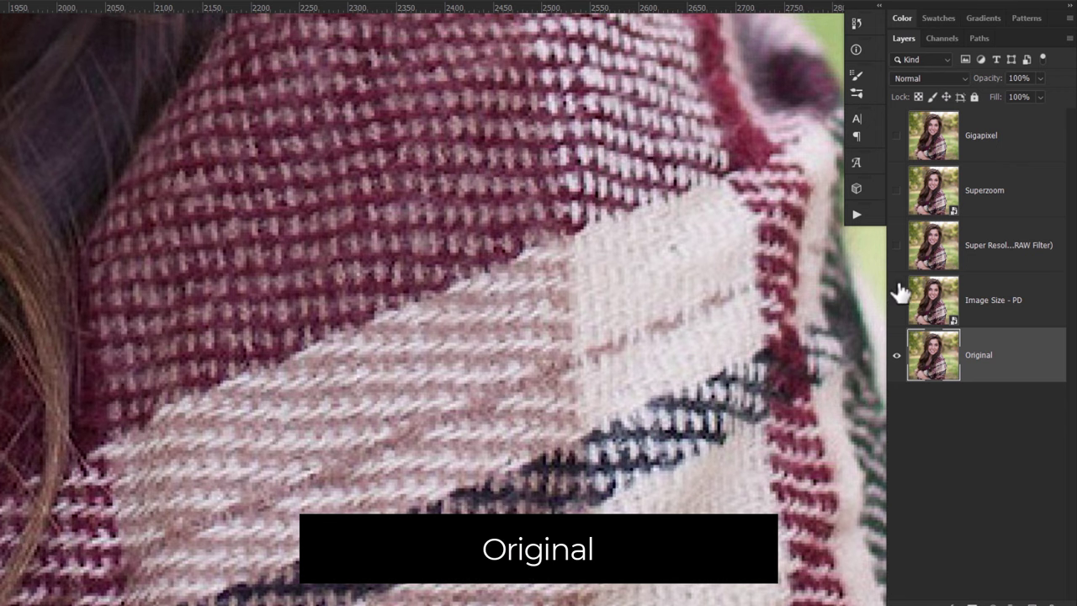
pyautogui.moveTo(505, 233); pyautogui.dragTo(533, 272)
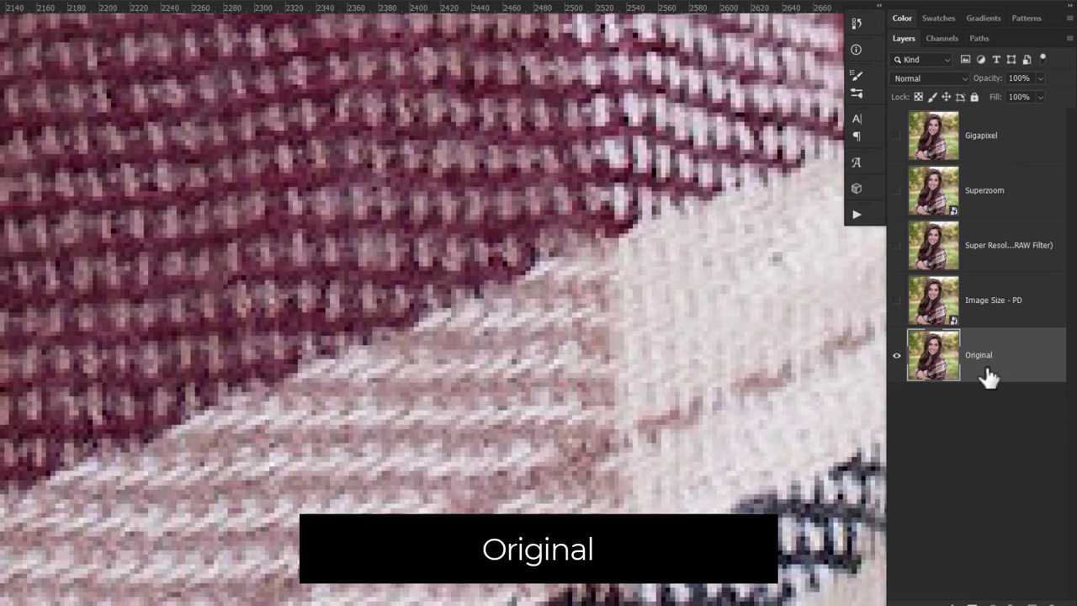
pyautogui.click(895, 303)
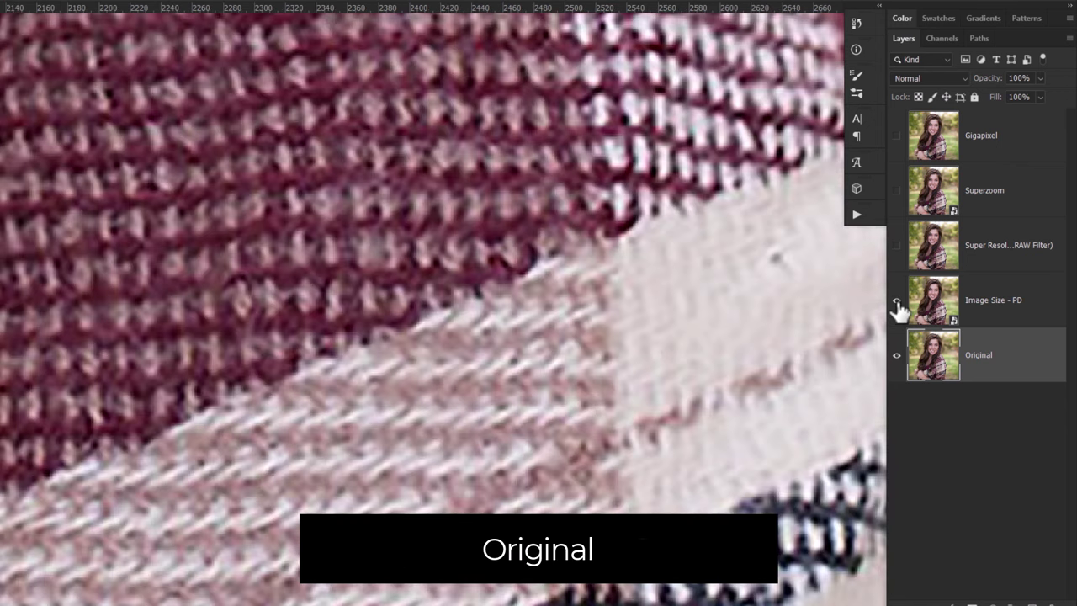
pyautogui.click(897, 247)
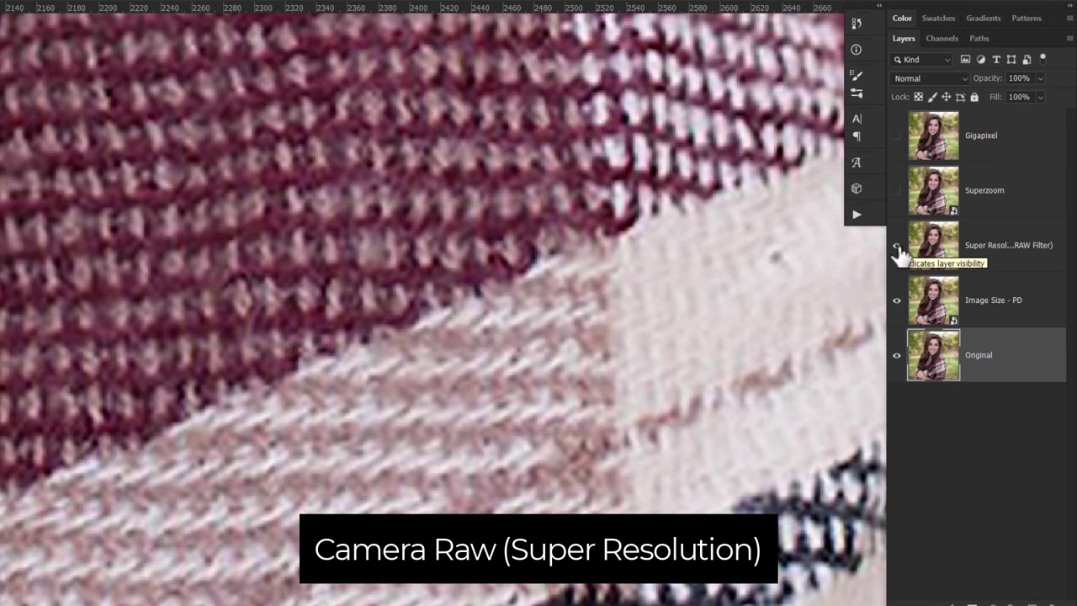
pyautogui.click(896, 191)
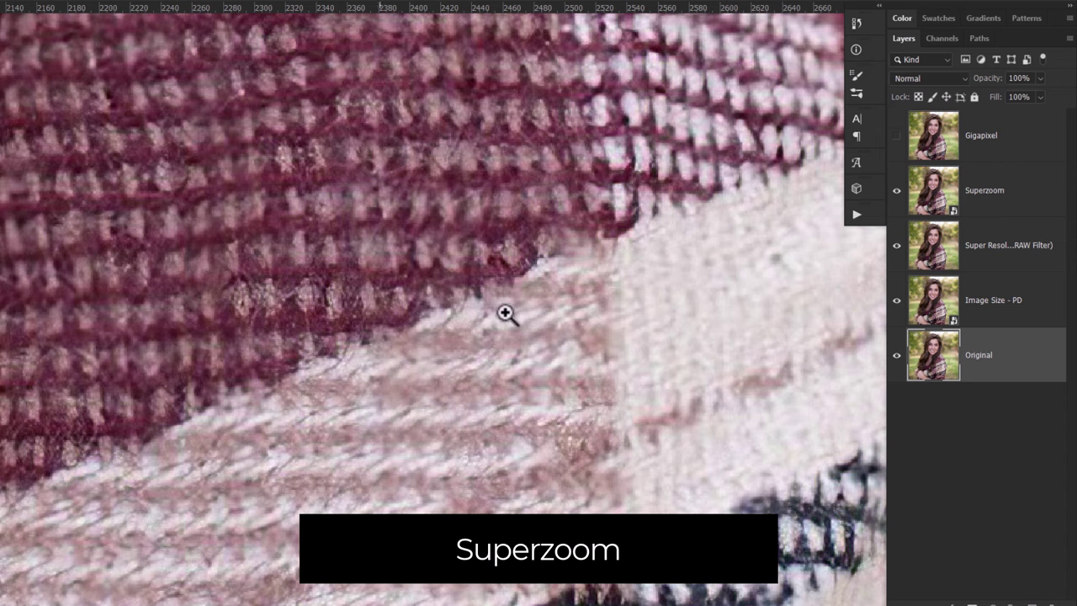
pyautogui.click(897, 137)
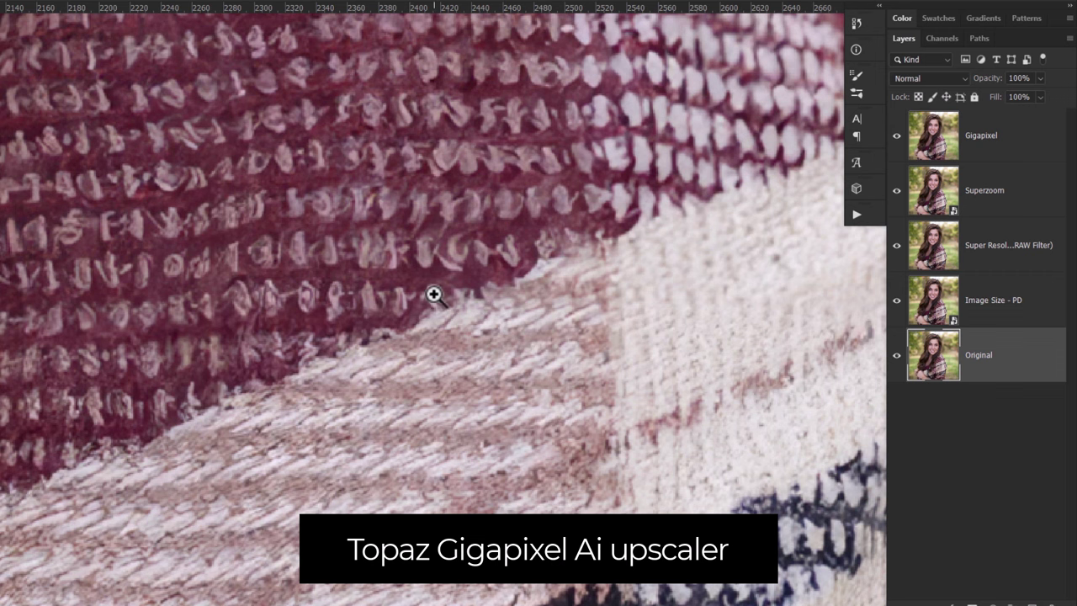
# Compare the whole plaid shoulder between Superzoom and Gigapixel by hiding and showing the Gigapixel layer repeatedly.
pyautogui.moveTo(434, 293); pyautogui.dragTo(376, 266)
pyautogui.click(897, 141)
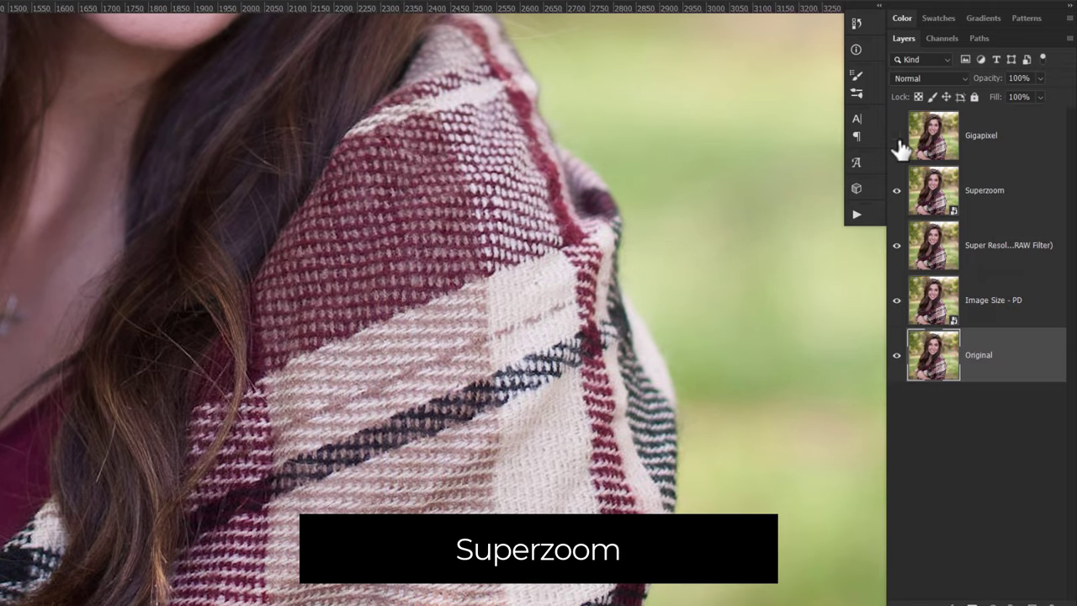
pyautogui.click(897, 142)
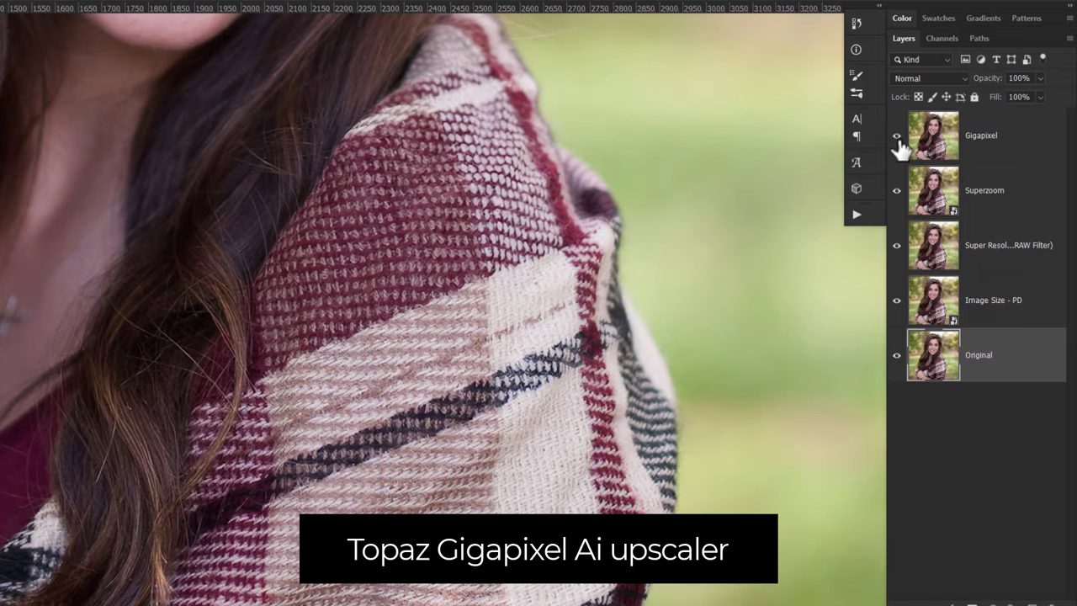
pyautogui.click(897, 142)
pyautogui.click(897, 142)
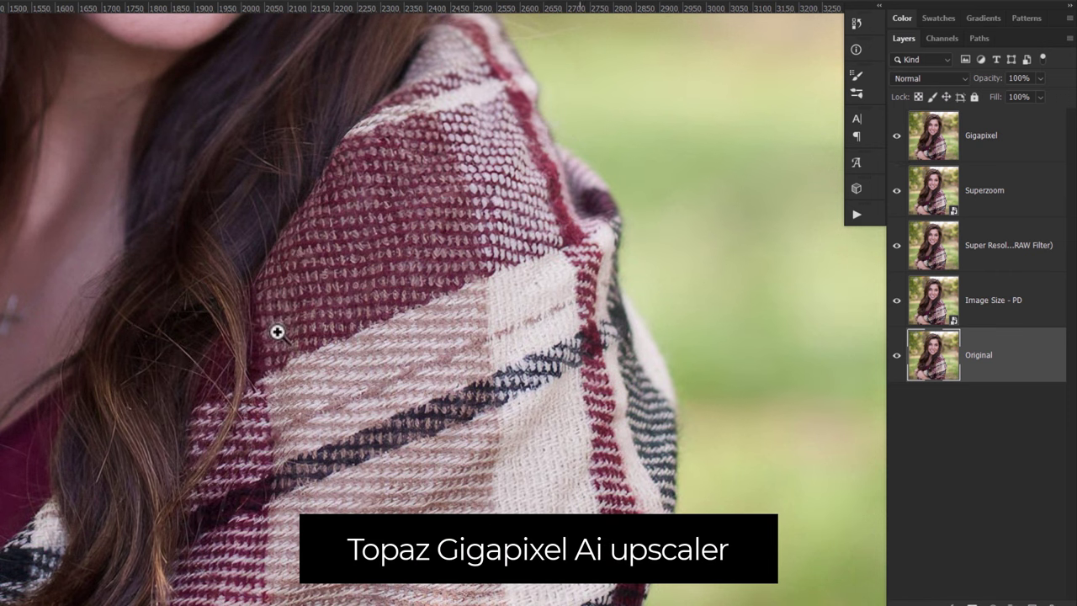
# Compare the stray hair strands beside the shawl with the Gigapixel layer off and on, and return to the overall portrait.
pyautogui.moveTo(167, 376); pyautogui.dragTo(219, 378)
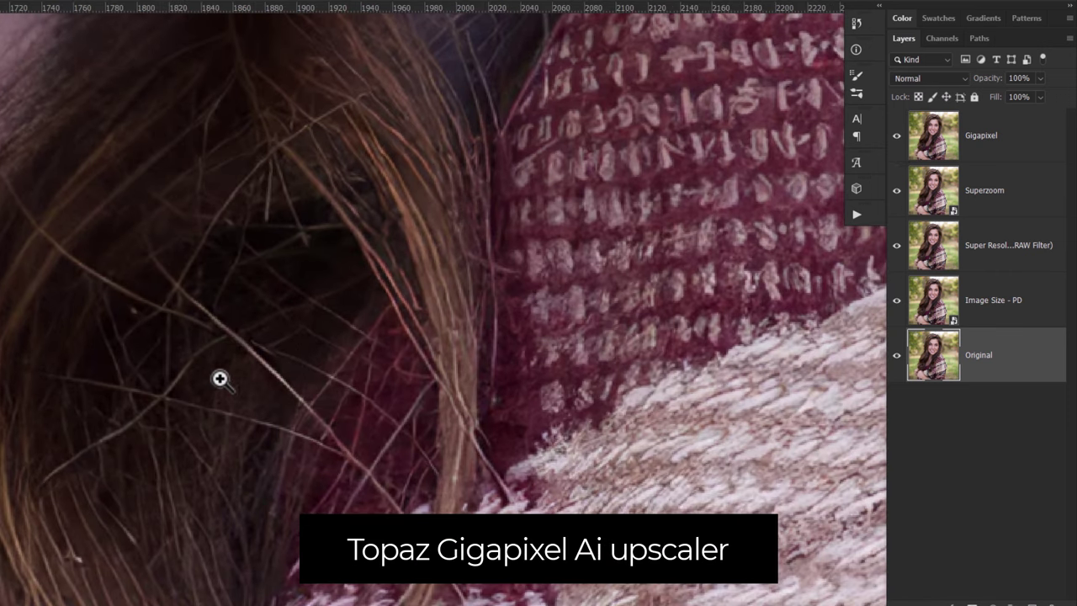
pyautogui.click(897, 142)
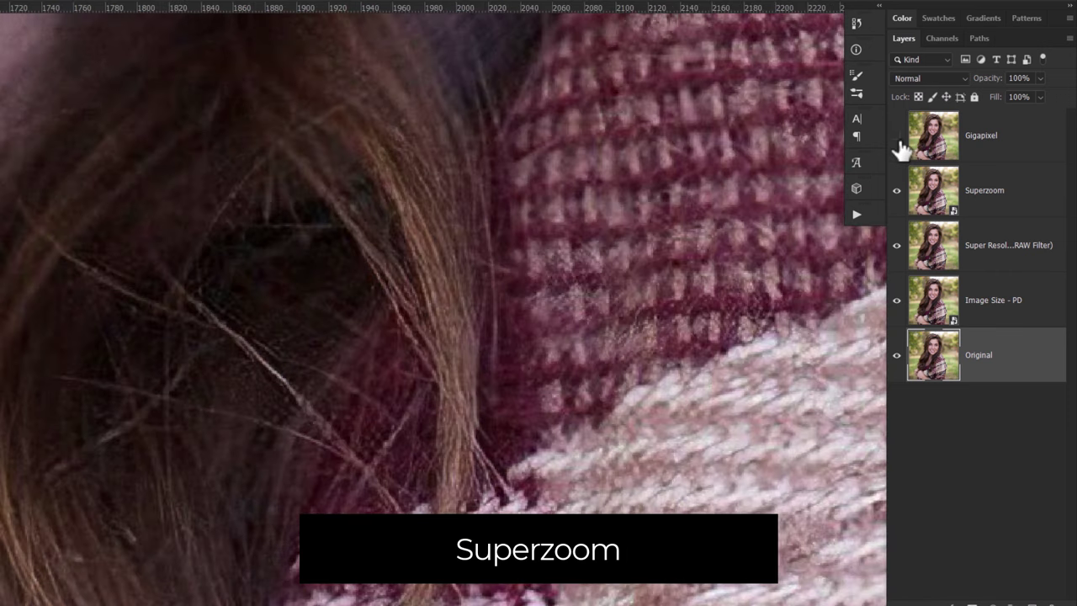
pyautogui.click(897, 142)
pyautogui.moveTo(581, 310); pyautogui.dragTo(484, 263)
pyautogui.moveTo(568, 130); pyautogui.dragTo(543, 366)
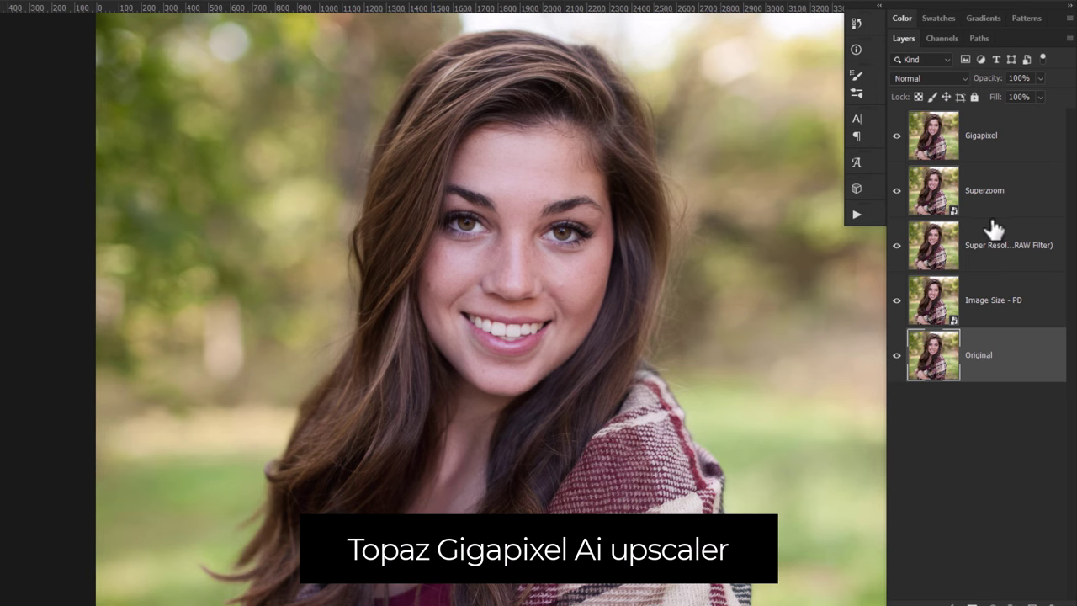
# Compare the bird's eyes and beak in the bird image by revealing the upscaled layers one by one from Image Size - PD up to Gigapixel.
pyautogui.click(549, 210)
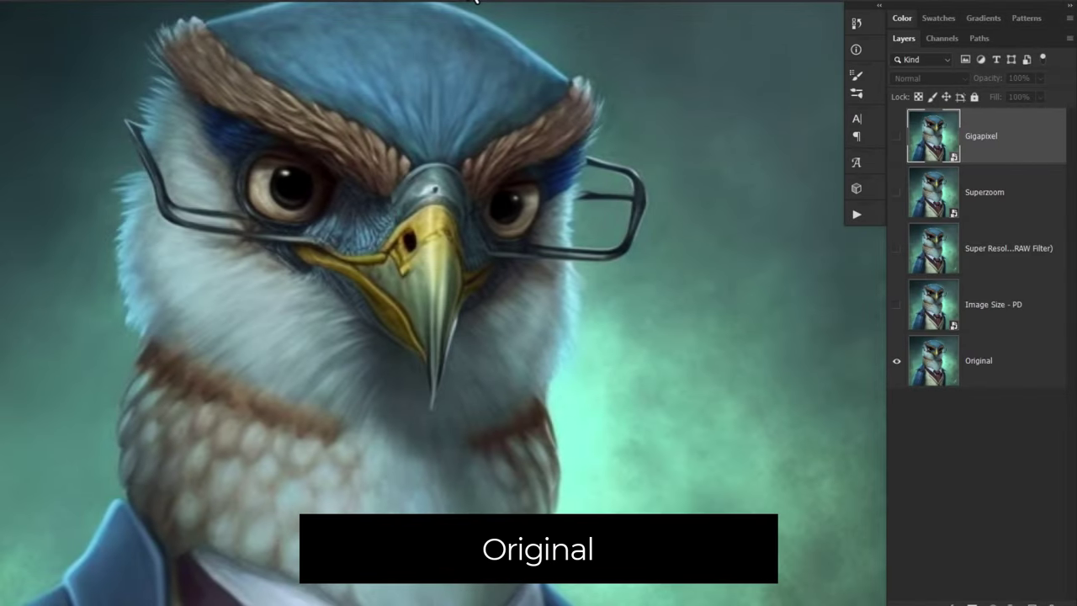
pyautogui.moveTo(413, 211); pyautogui.dragTo(425, 255)
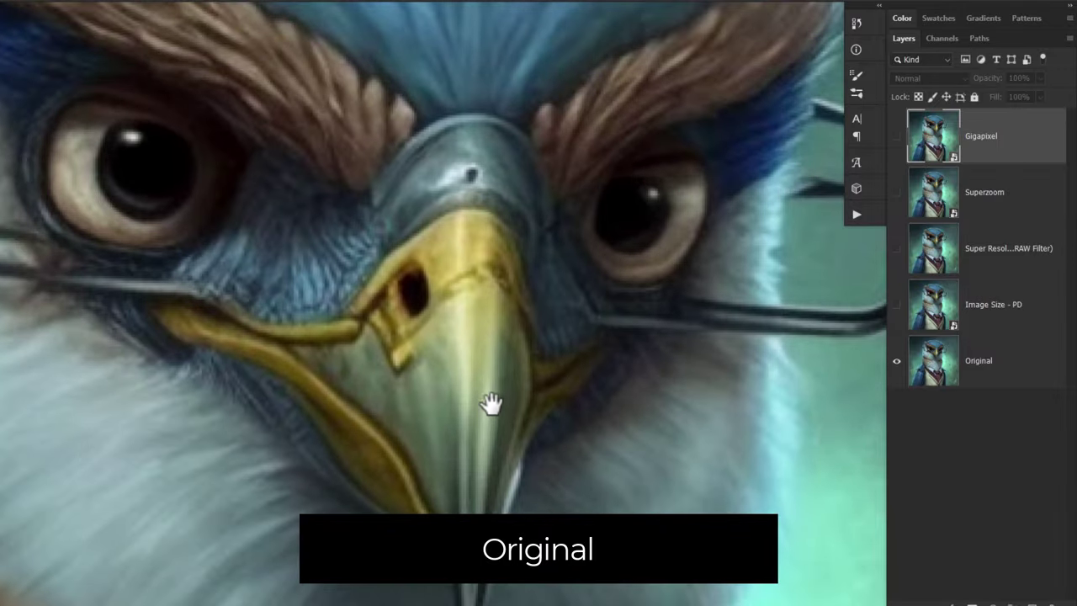
pyautogui.moveTo(488, 404); pyautogui.dragTo(526, 360)
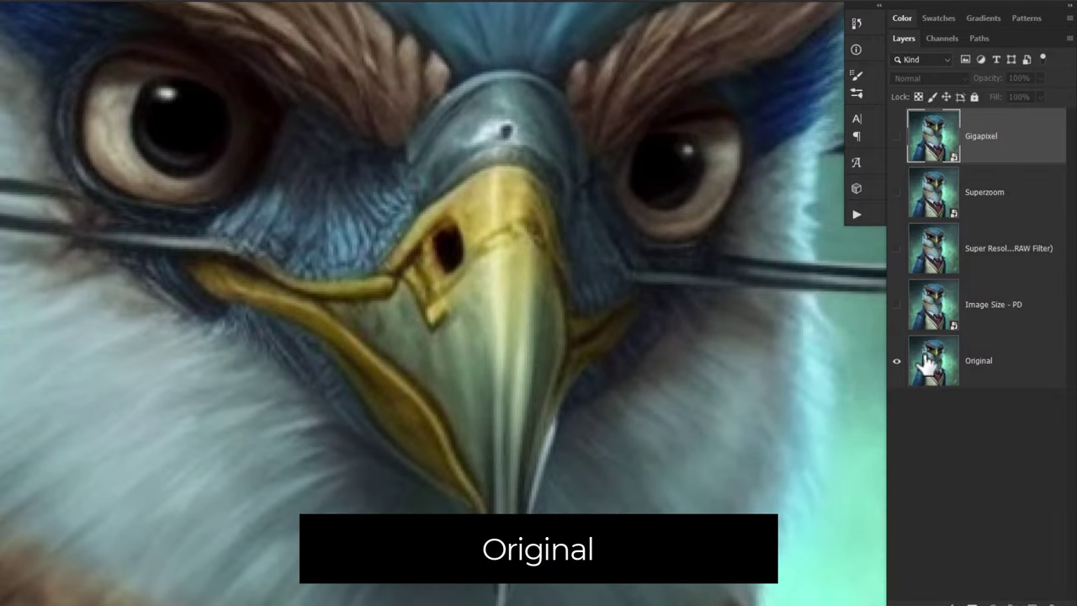
pyautogui.click(896, 308)
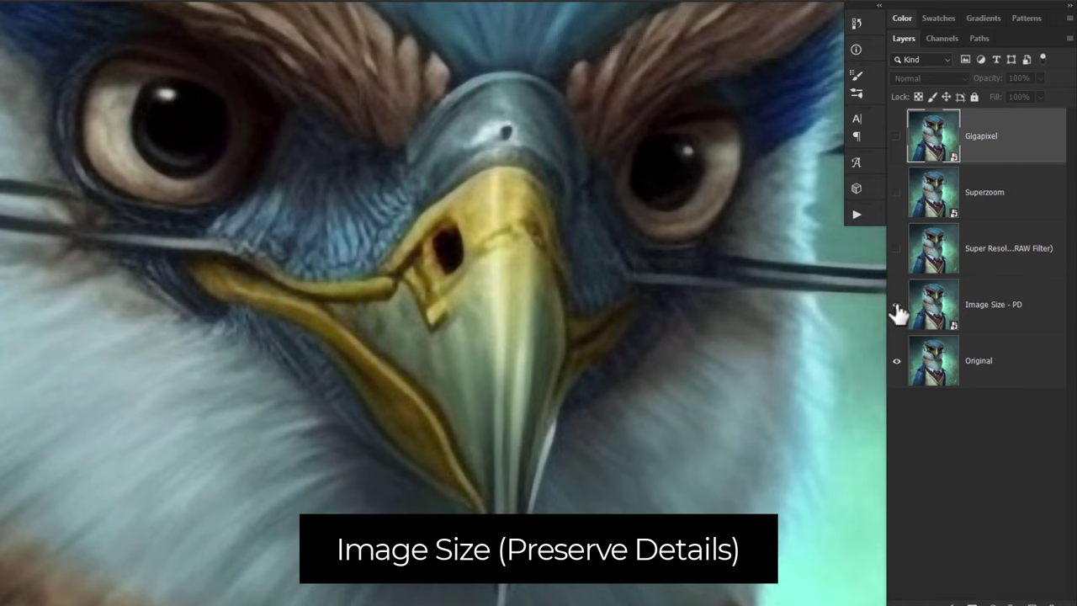
pyautogui.click(897, 251)
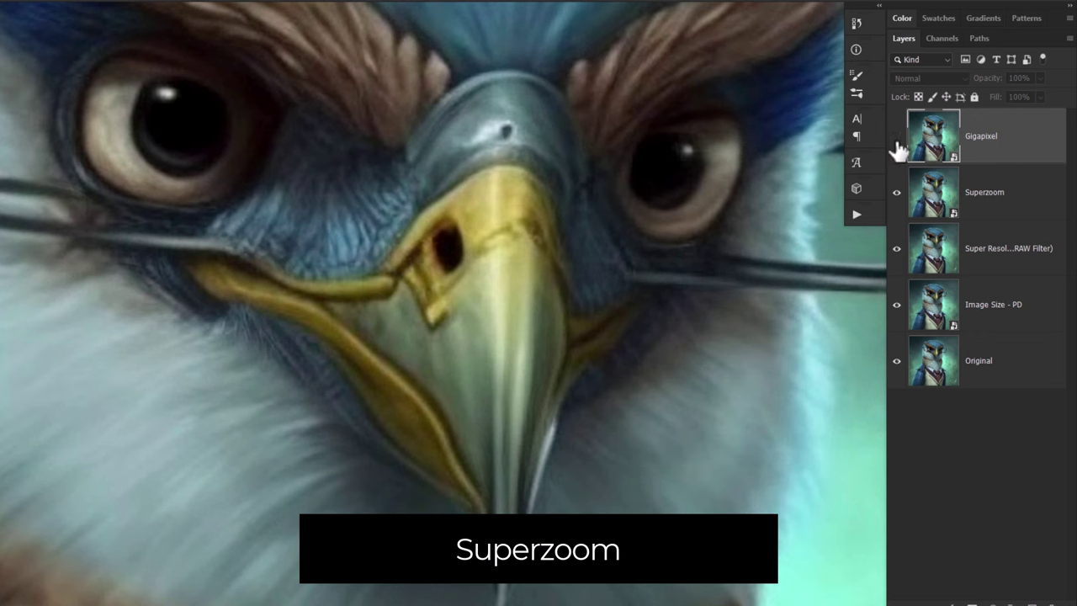
pyautogui.click(897, 143)
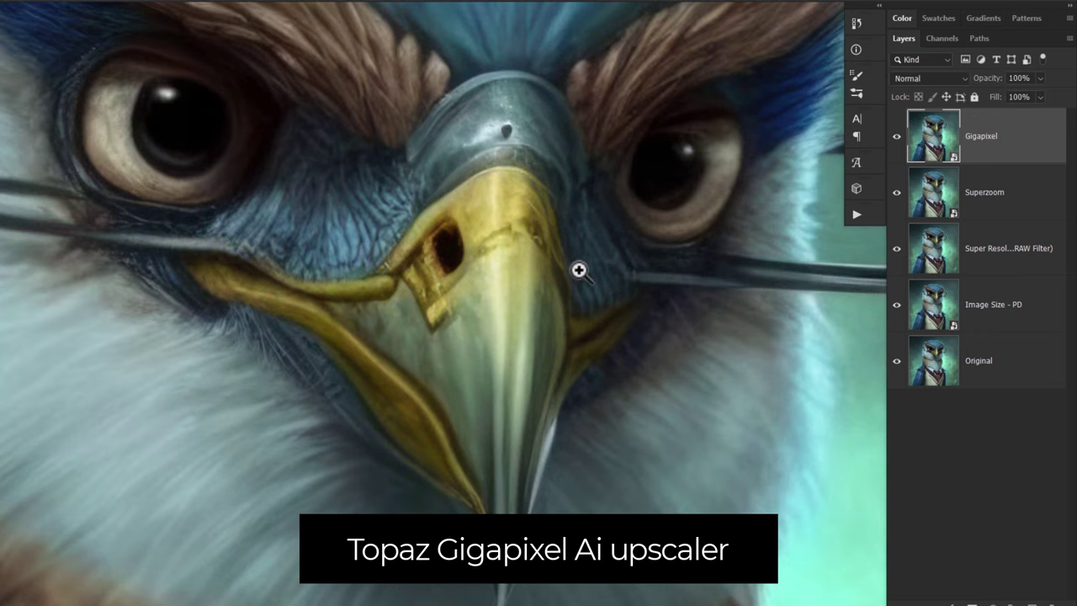
# Compare the feathers at the corner of the bird's beak by hiding the Gigapixel, Superzoom and Super Resolution layers one by one.
pyautogui.scroll(-1, 539, 202)
pyautogui.scroll(1, 538, 202)
pyautogui.moveTo(316, 177); pyautogui.dragTo(565, 137)
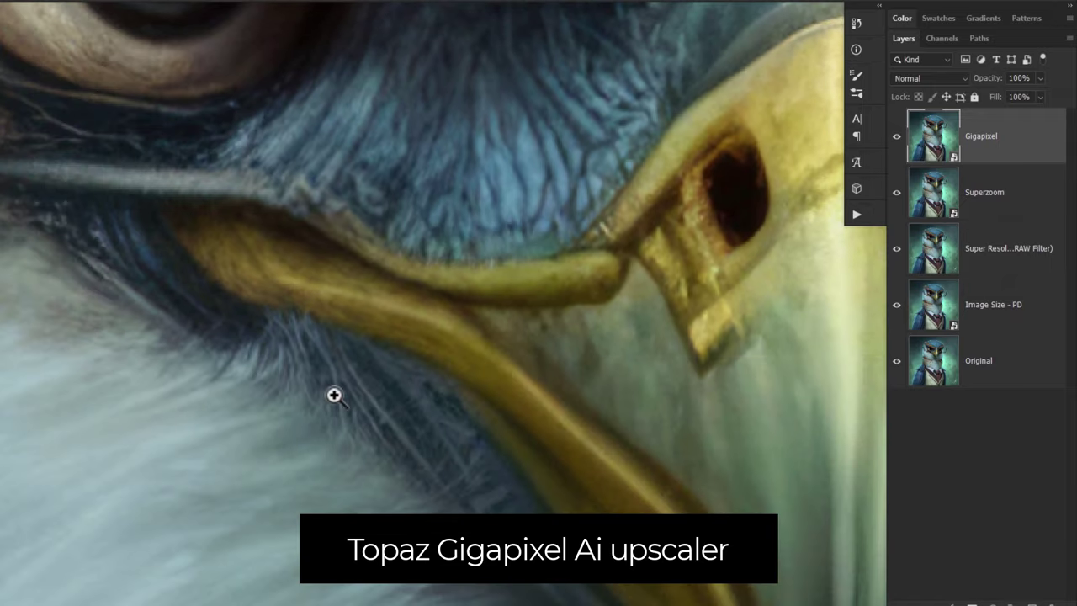
pyautogui.click(897, 137)
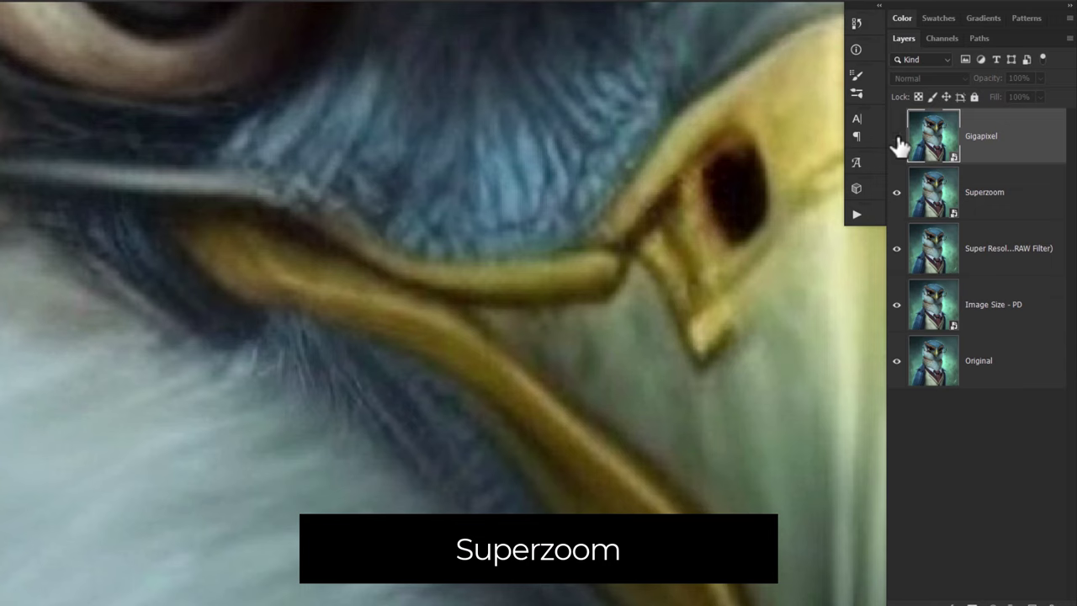
pyautogui.click(897, 194)
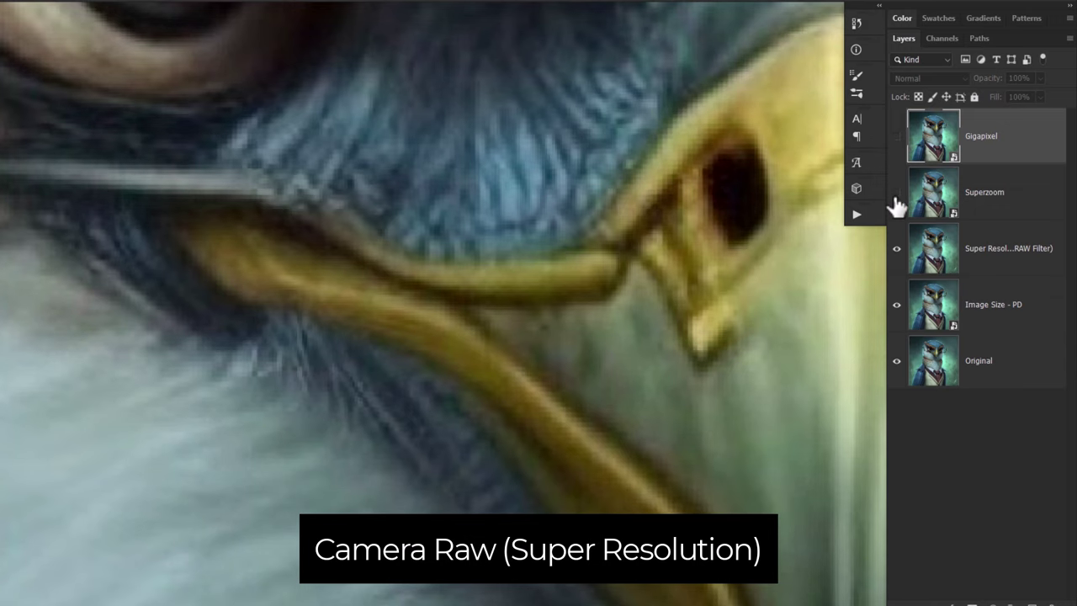
pyautogui.click(897, 250)
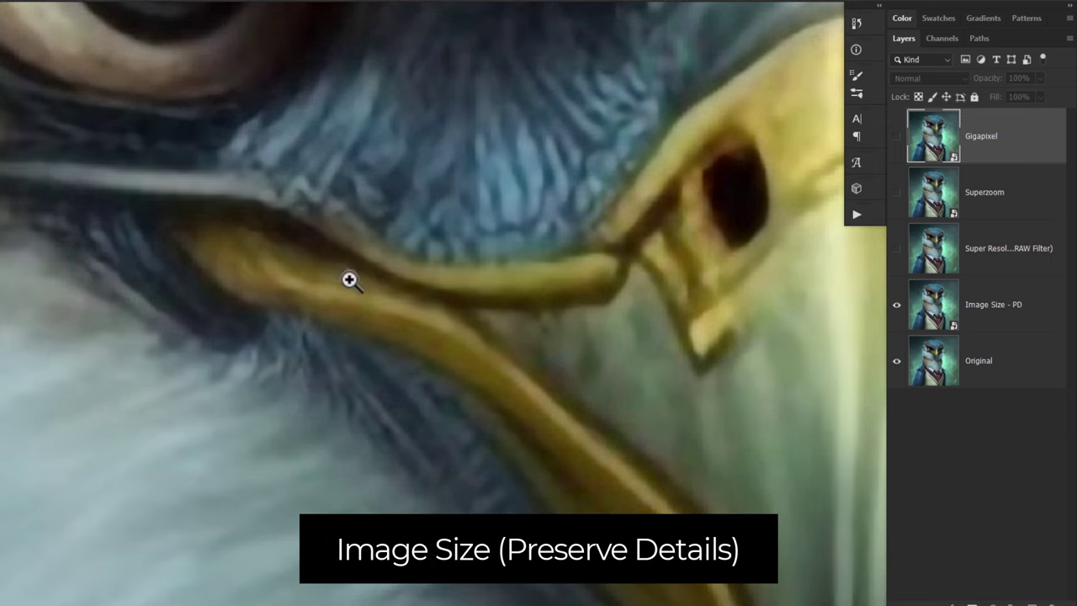
# Compare the bird's face by showing the Super Resolution, Superzoom and Gigapixel layers again one by one.
pyautogui.moveTo(350, 280); pyautogui.dragTo(298, 218)
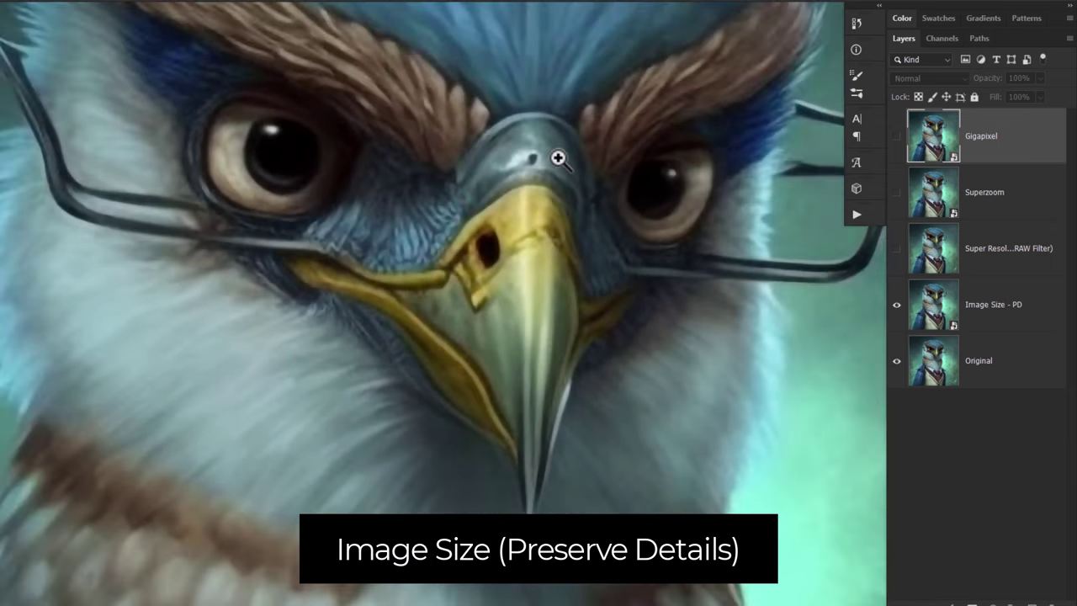
pyautogui.click(895, 249)
pyautogui.click(897, 195)
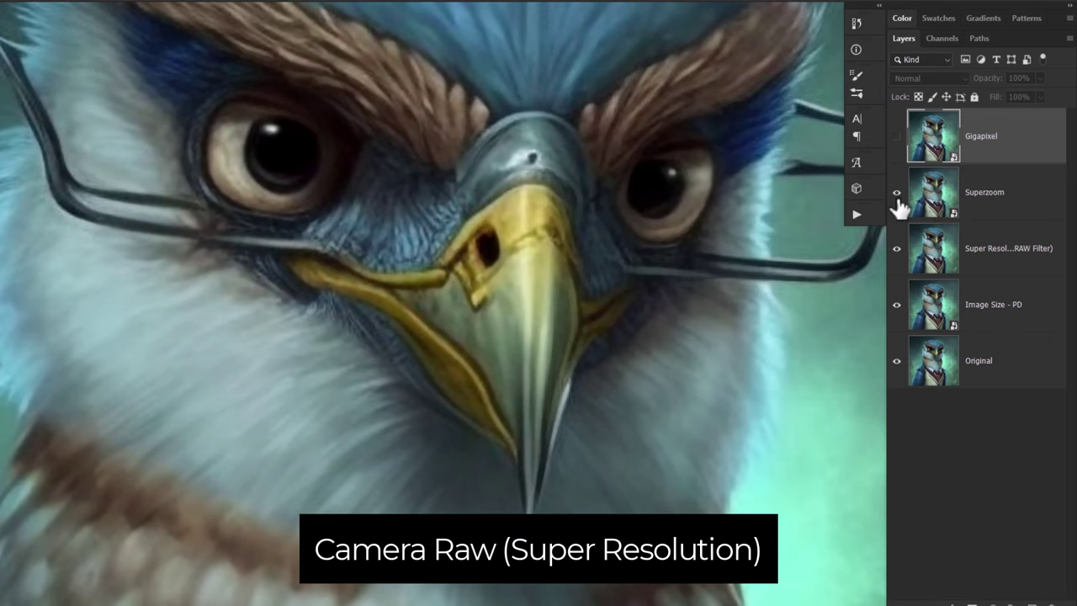
pyautogui.click(896, 138)
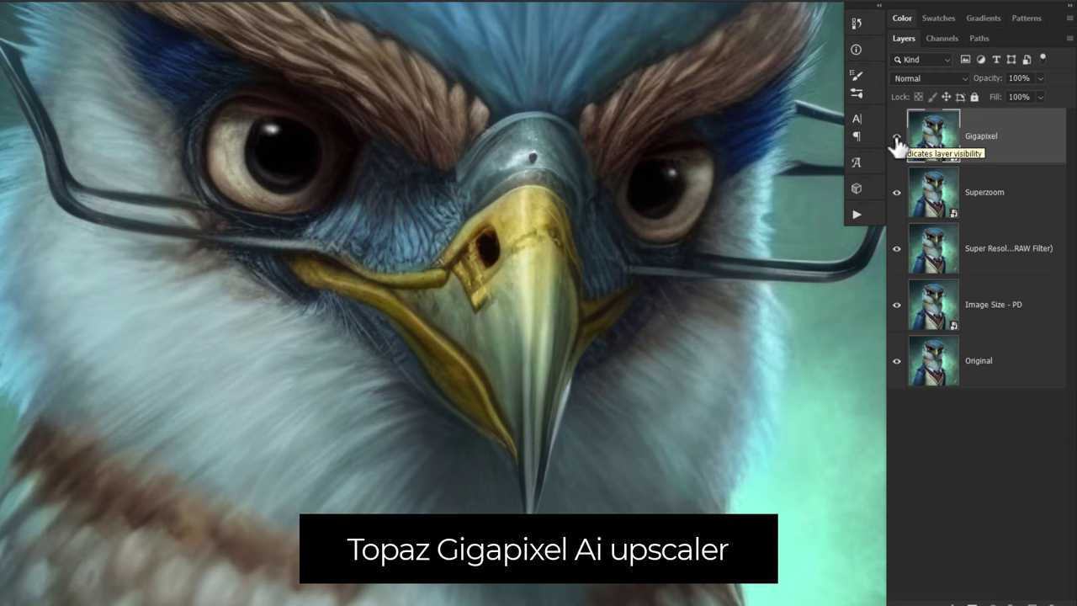
# Examine the Gigapixel version of the bird's whole head, brows, glasses, eyes and beak.
pyautogui.moveTo(493, 245); pyautogui.dragTo(445, 243)
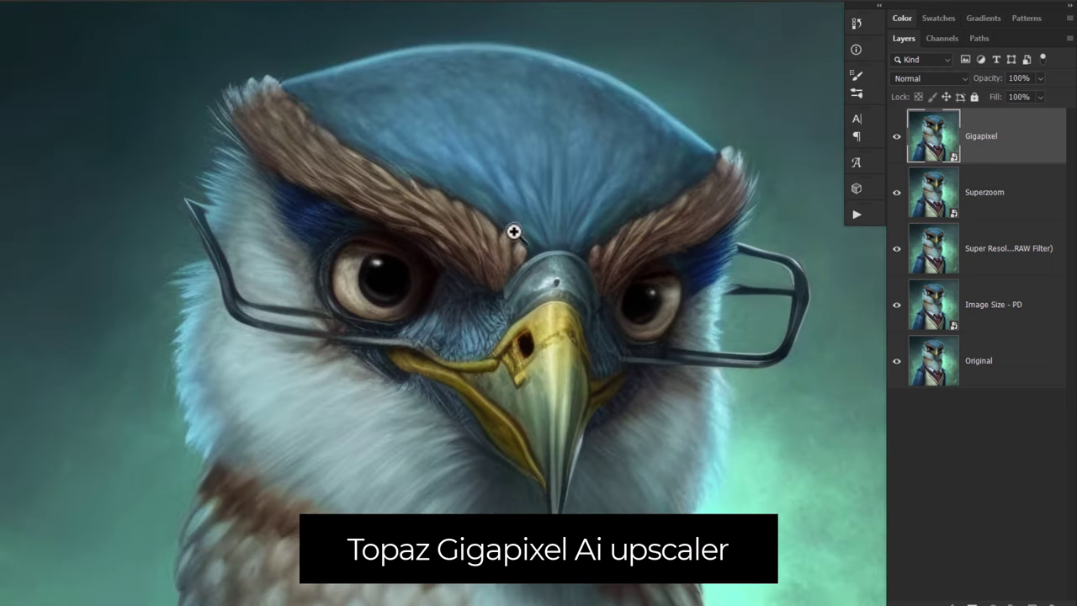
pyautogui.moveTo(513, 232); pyautogui.dragTo(445, 205)
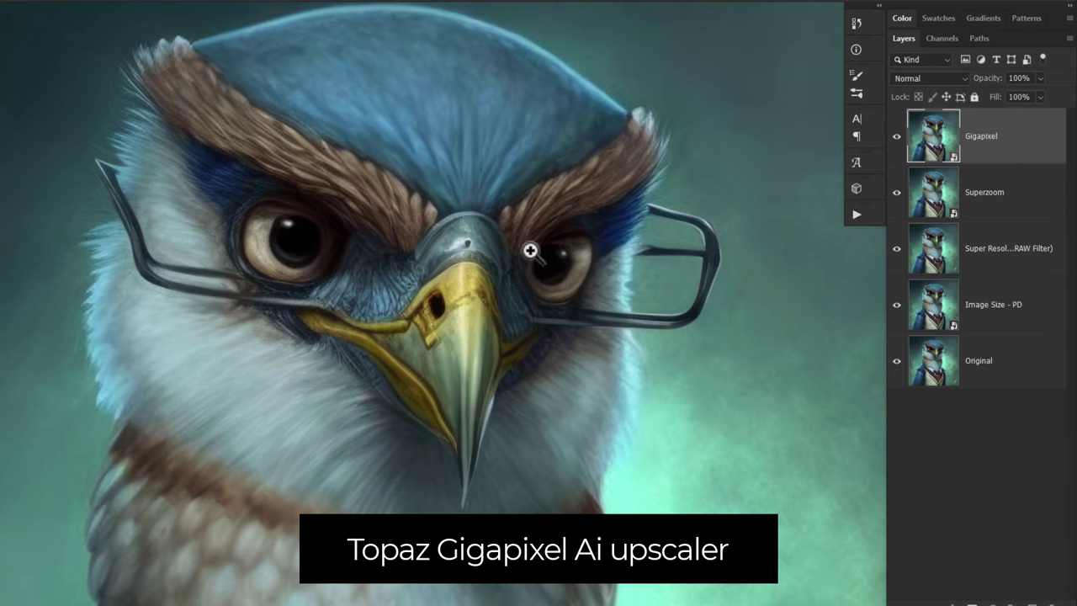
pyautogui.moveTo(378, 190); pyautogui.dragTo(362, 291)
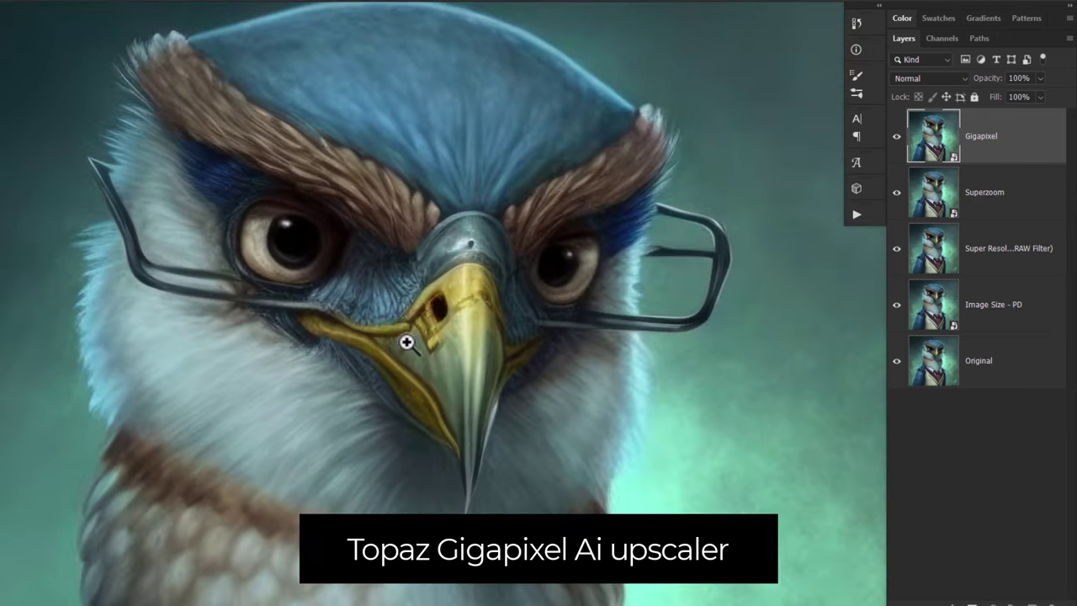
pyautogui.moveTo(407, 343); pyautogui.dragTo(511, 492)
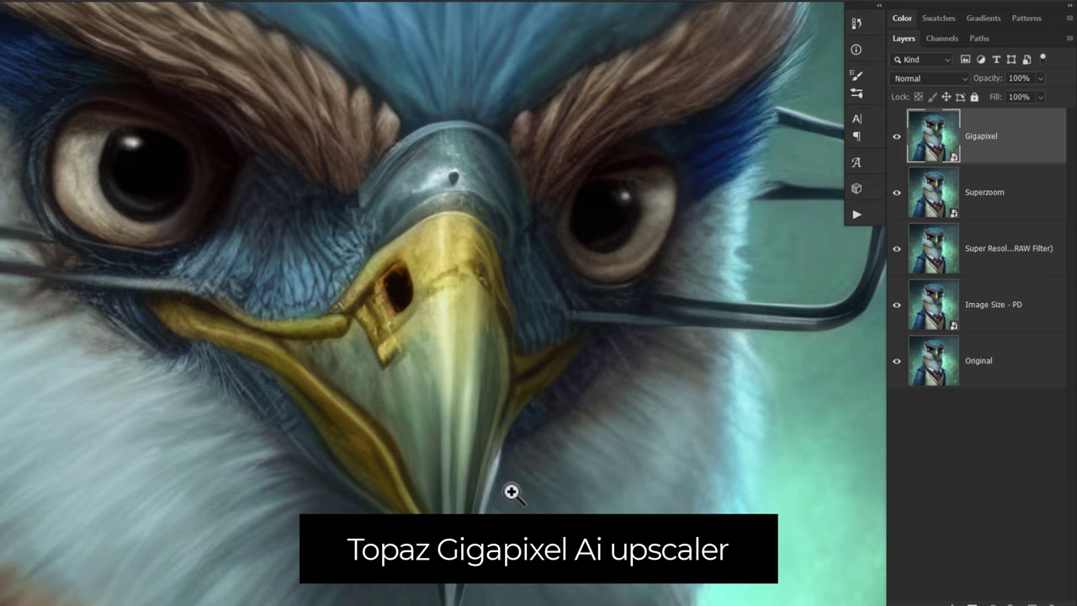
pyautogui.scroll(-3, 264, 140)
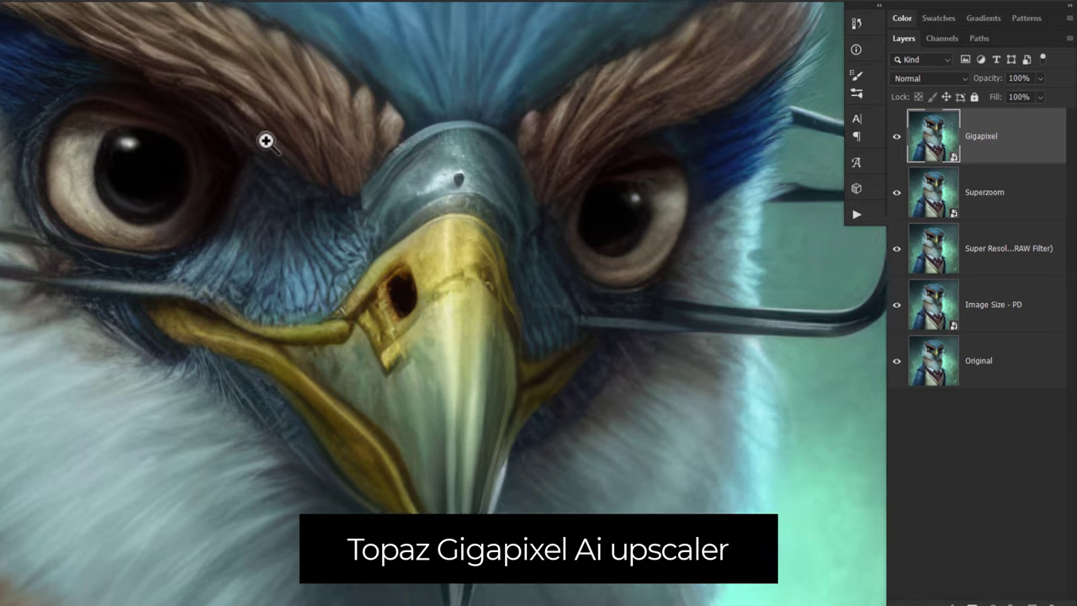
pyautogui.scroll(-2, 443, 230)
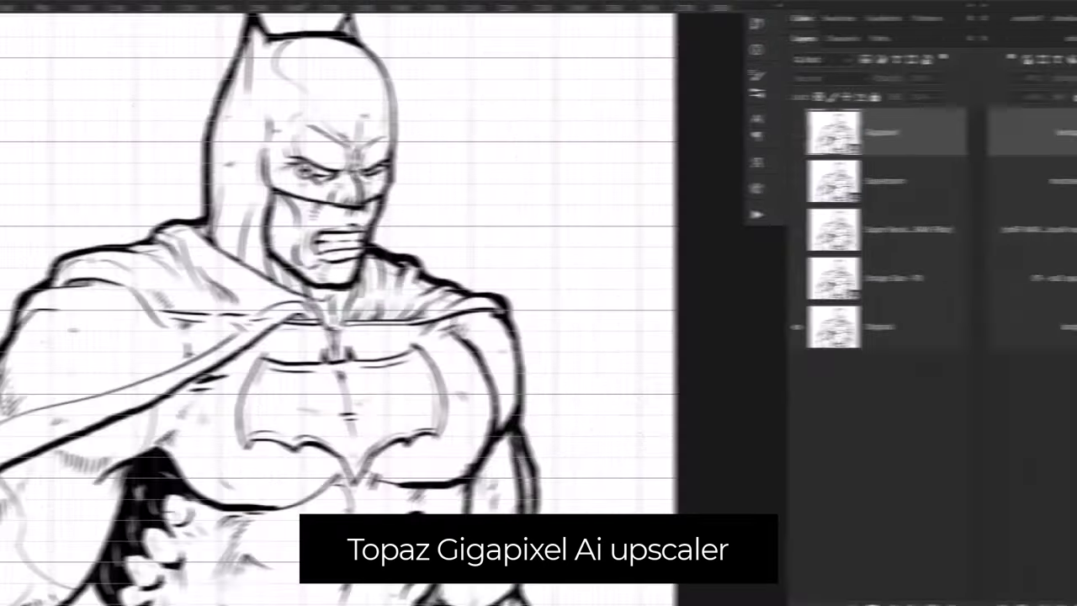
# Compare Batman's face in the original drawing with the Image Size - PD and Super Resolution layers by showing them one by one.
pyautogui.scroll(3, 443, 266)
pyautogui.scroll(3, 442, 266)
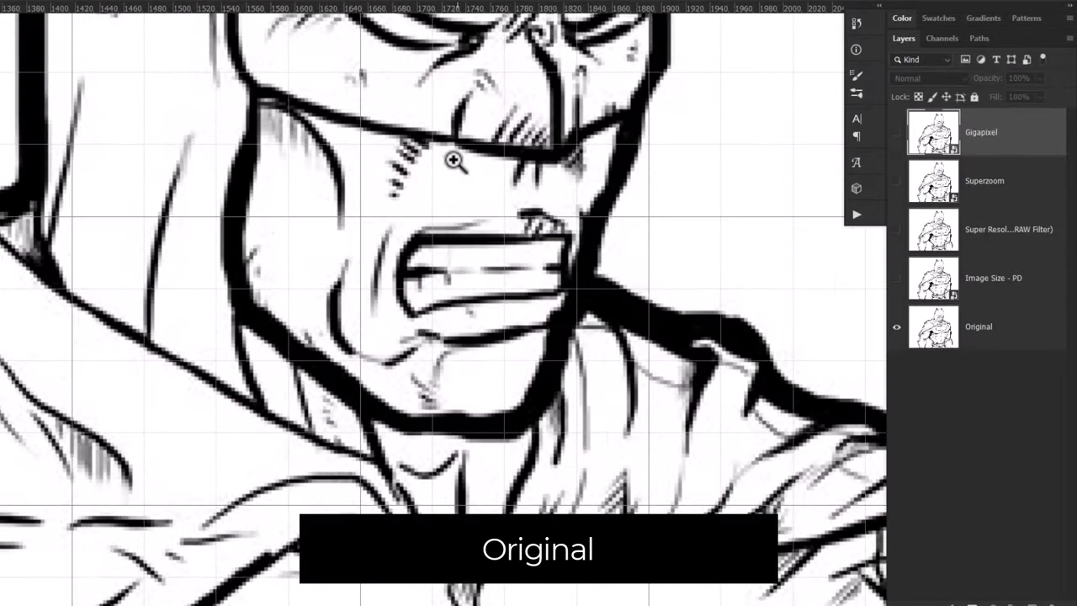
pyautogui.moveTo(454, 162)
pyautogui.mouseDown()
pyautogui.moveTo(349, 283)
pyautogui.moveTo(301, 314)
pyautogui.mouseUp()
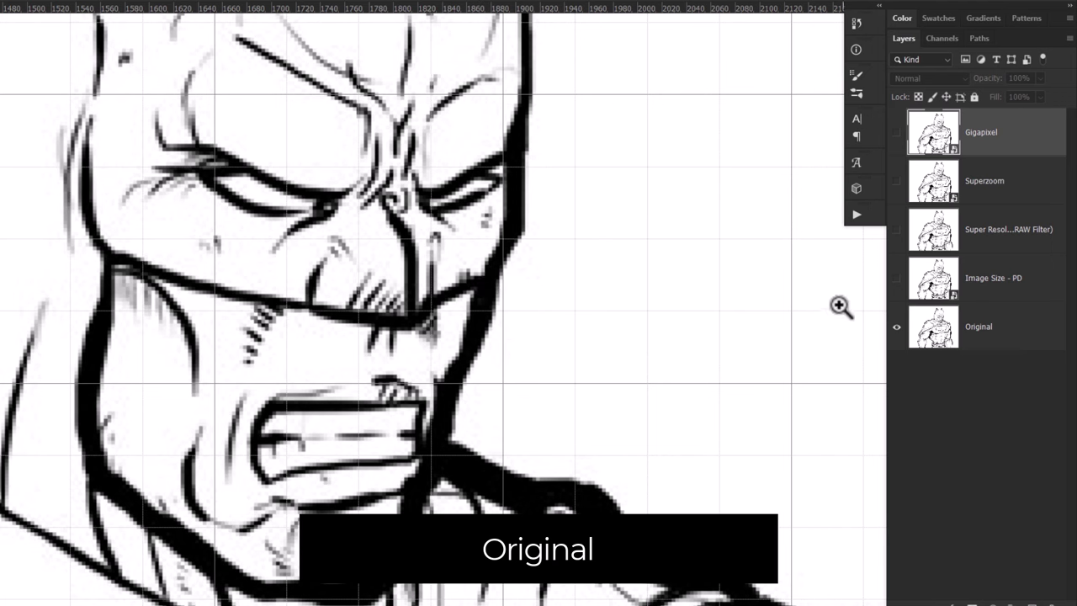
pyautogui.click(897, 279)
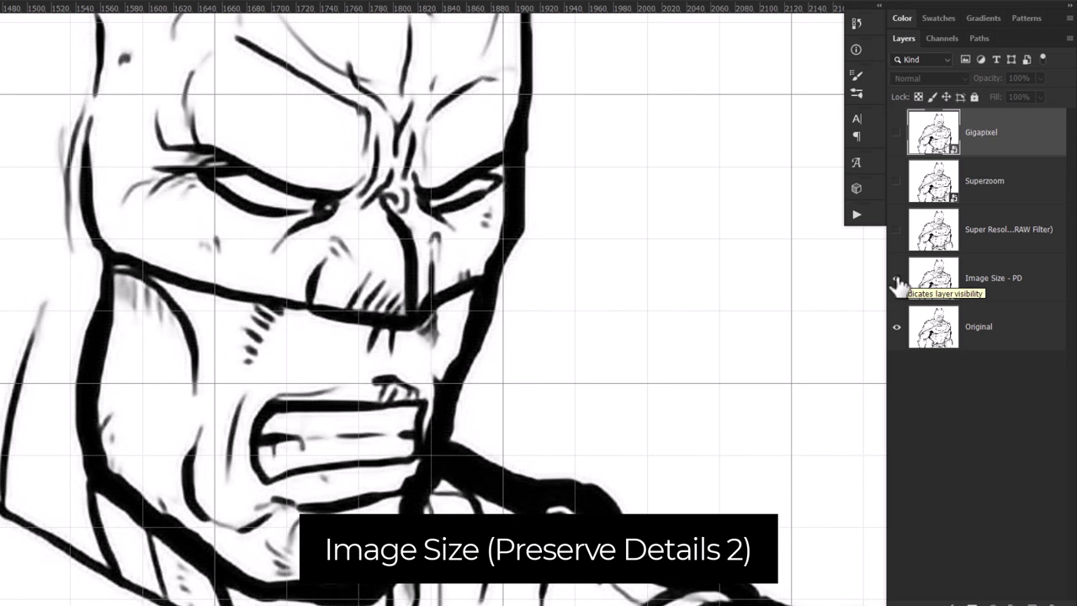
pyautogui.click(899, 237)
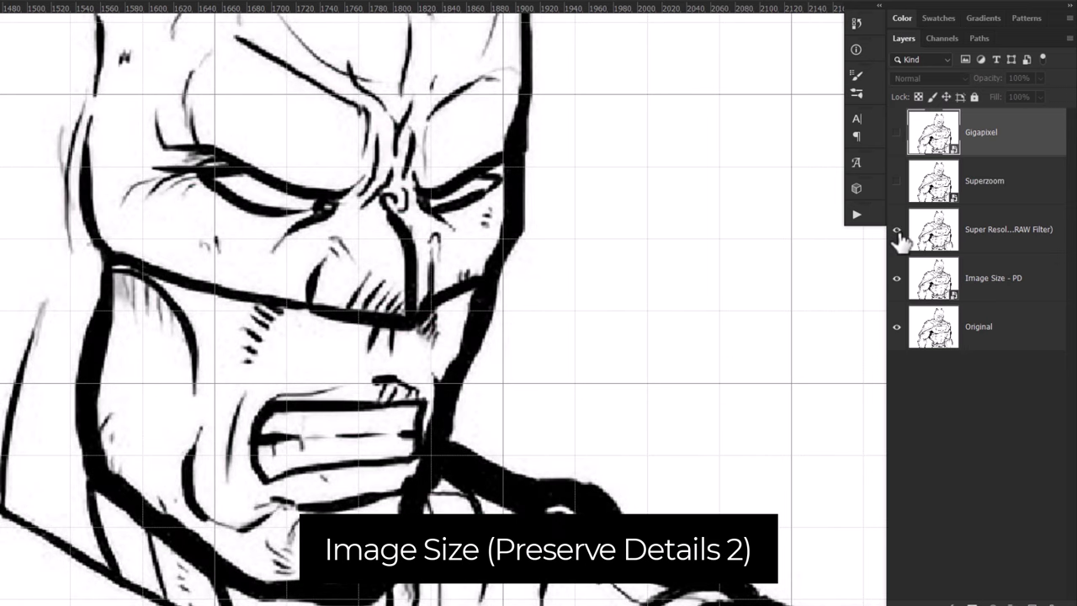
# Select the Super Resolution layer, examine its line work on Batman's face and cowl, and show the Superzoom layer.
pyautogui.click(1042, 243)
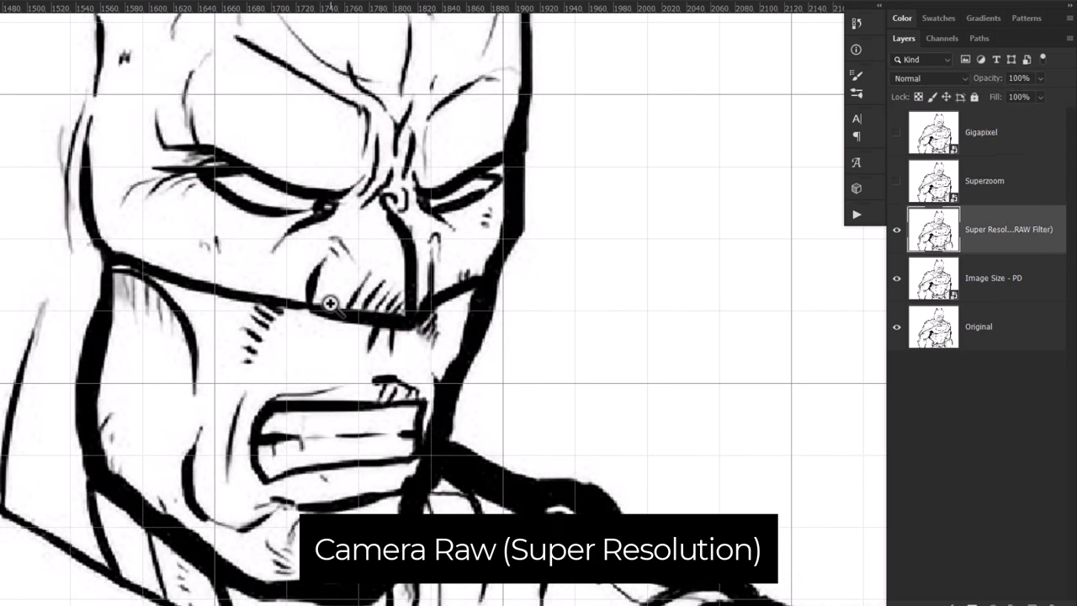
pyautogui.click(273, 335)
pyautogui.keyDown('alt'); pyautogui.click(272, 335); pyautogui.keyUp('alt')
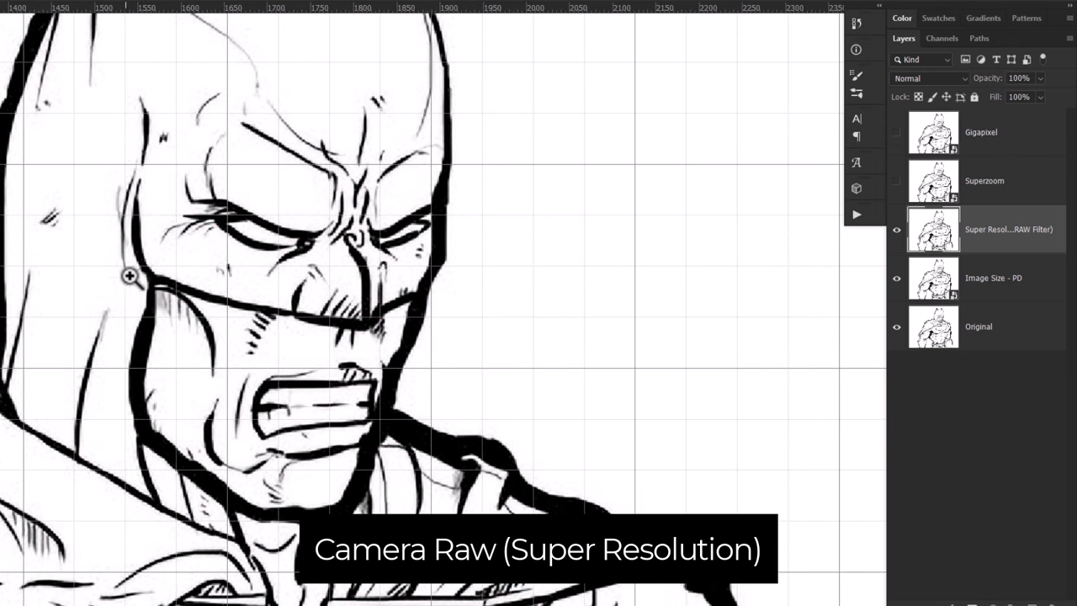
pyautogui.click(149, 308)
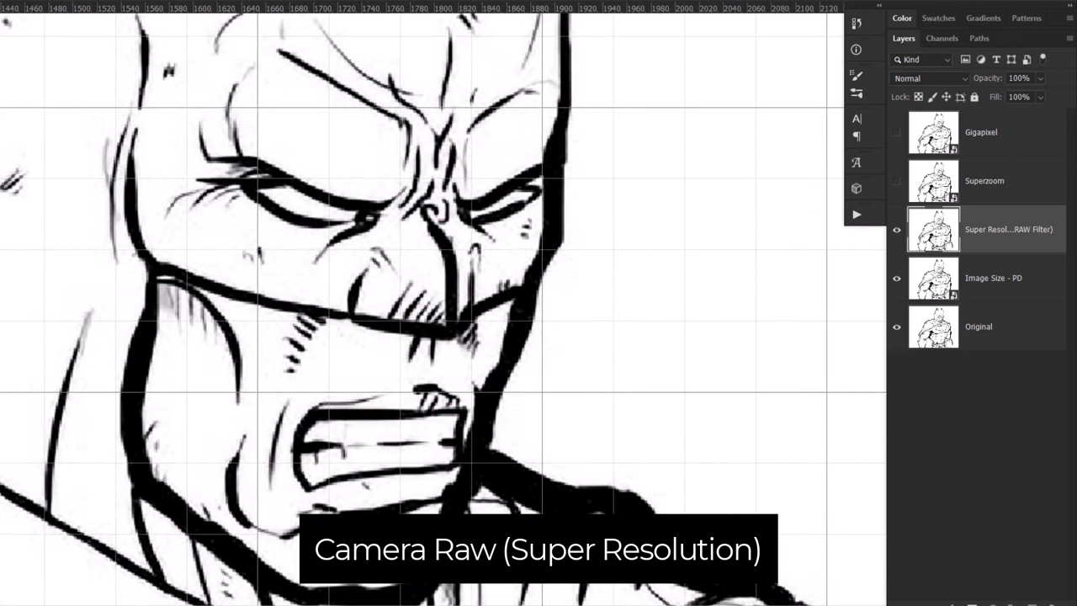
pyautogui.keyDown('alt'); pyautogui.click(15, 182); pyautogui.keyUp('alt')
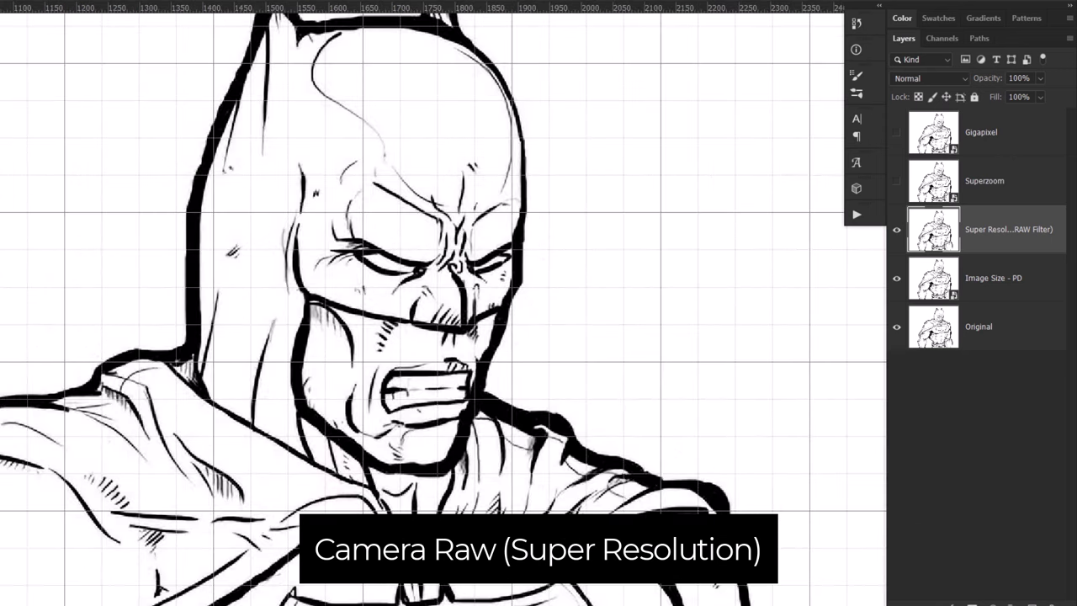
pyautogui.keyDown('alt'); pyautogui.click(313, 307); pyautogui.keyUp('alt')
pyautogui.click(302, 302)
pyautogui.click(353, 341)
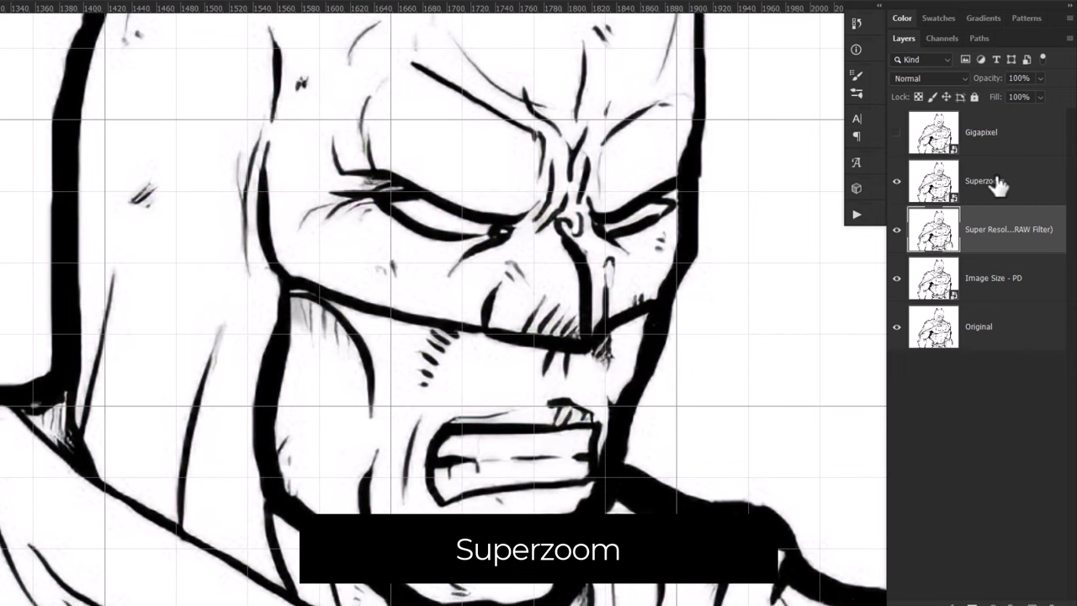
# Hide the grid and the Super Resolution layer while keeping Batman's upper face in view.
pyautogui.hotkey('ctrl', "'")
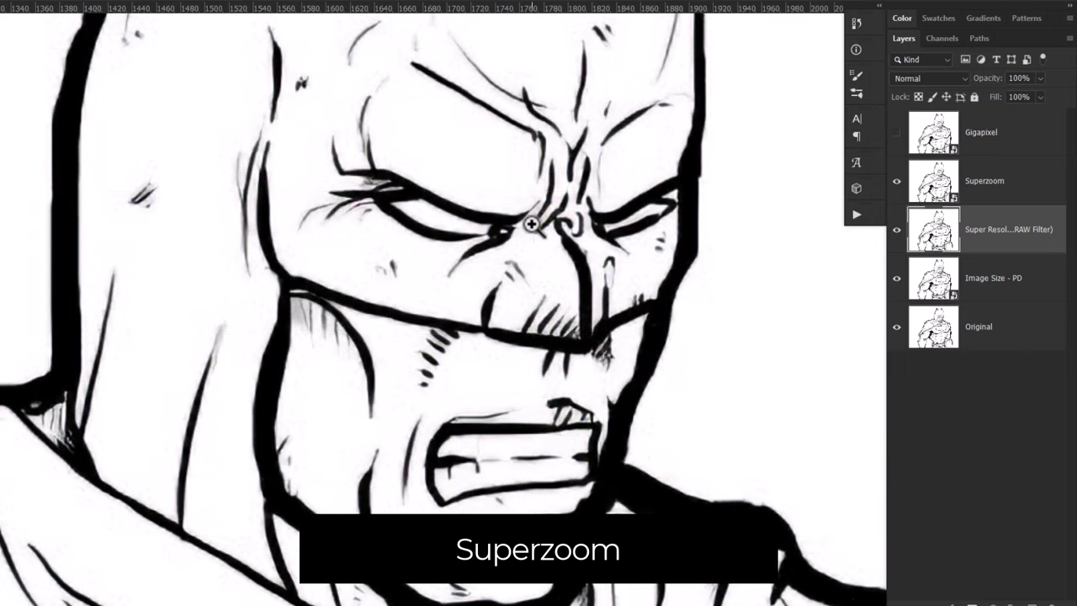
pyautogui.scroll(3, 338, 199)
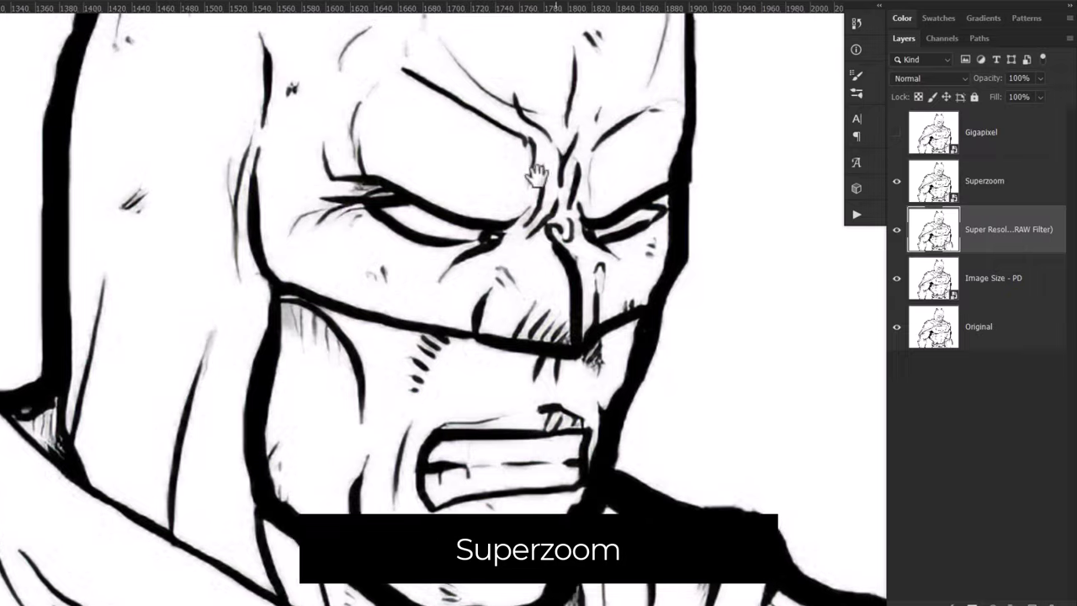
pyautogui.click(896, 231)
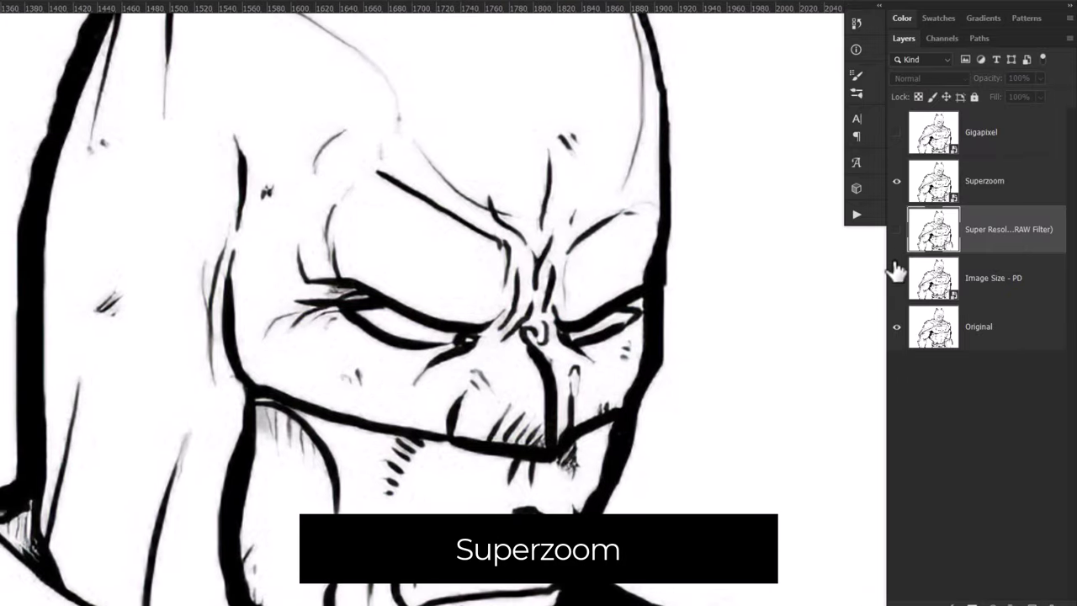
# Compare Batman's upper face with the Superzoom layer off and on, and show the Gigapixel layer above it.
pyautogui.click(897, 183)
pyautogui.click(896, 183)
pyautogui.click(897, 183)
pyautogui.click(897, 184)
pyautogui.click(897, 134)
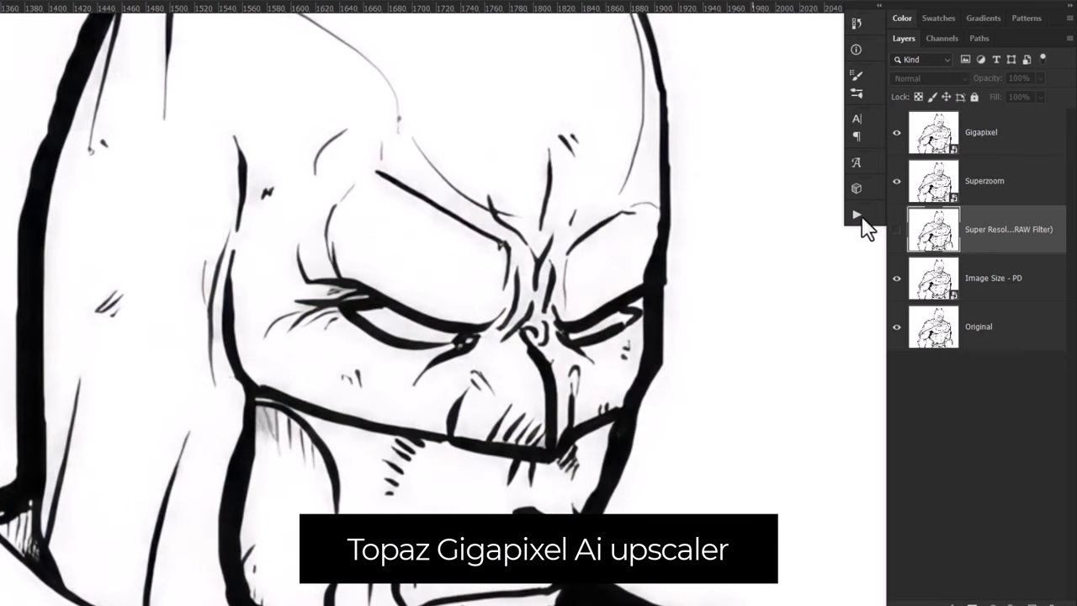
# Compare the lines around Batman's eyes and nose in the Gigapixel and Superzoom versions by repeatedly toggling the Gigapixel layer.
pyautogui.scroll(-4, 488, 449)
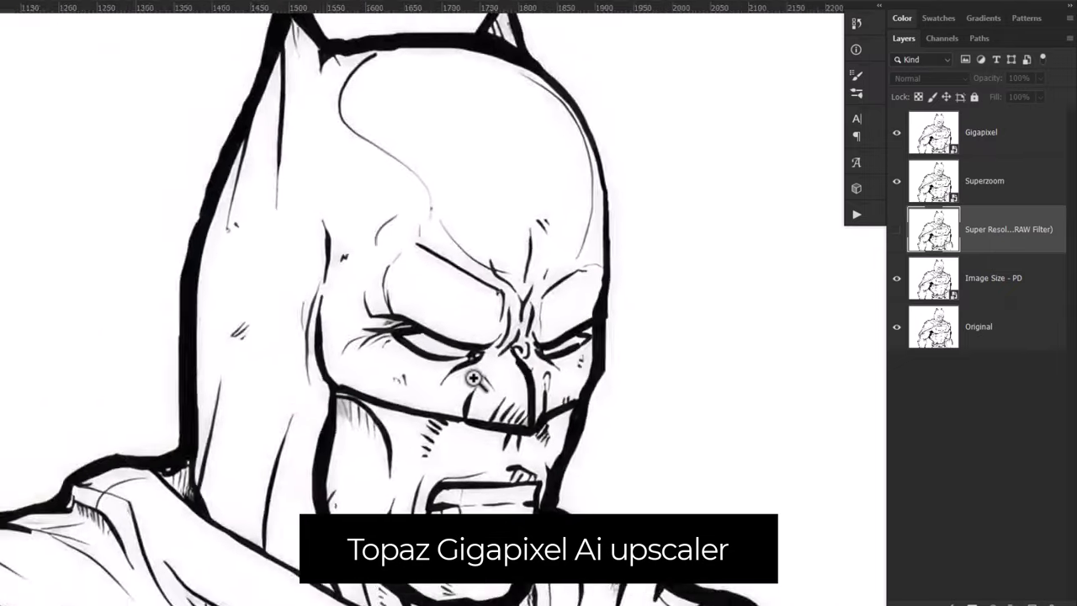
pyautogui.scroll(6, 519, 421)
pyautogui.scroll(-2, 551, 459)
pyautogui.scroll(1, 546, 435)
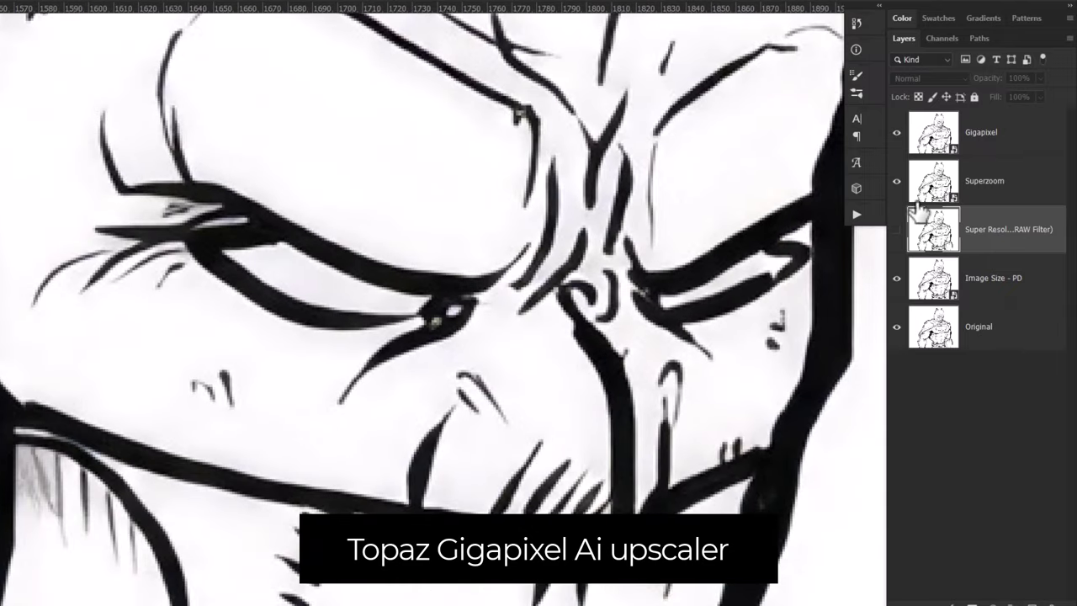
pyautogui.click(897, 133)
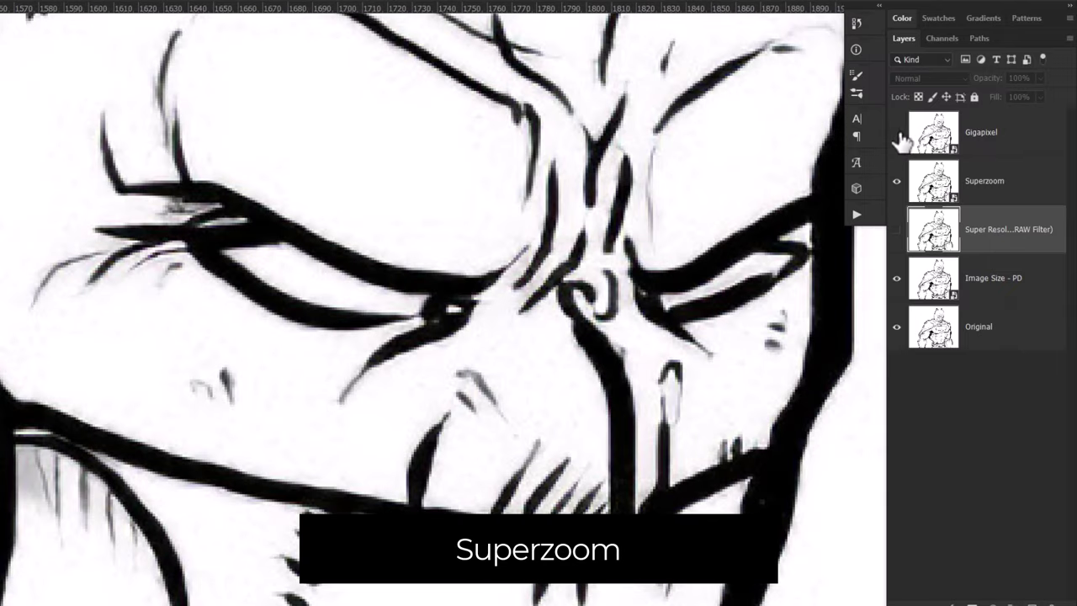
pyautogui.click(897, 133)
pyautogui.click(897, 133)
pyautogui.click(897, 133)
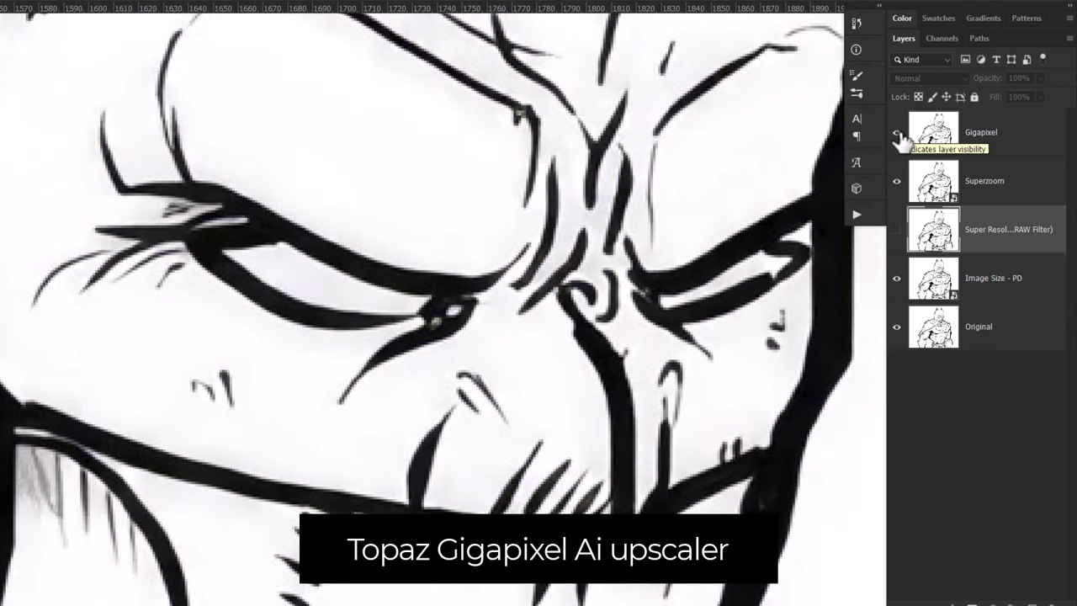
pyautogui.click(897, 133)
# Compare Batman's whole face by showing the Gigapixel layer over Superzoom and hiding it again.
pyautogui.scroll(-5, 392, 233)
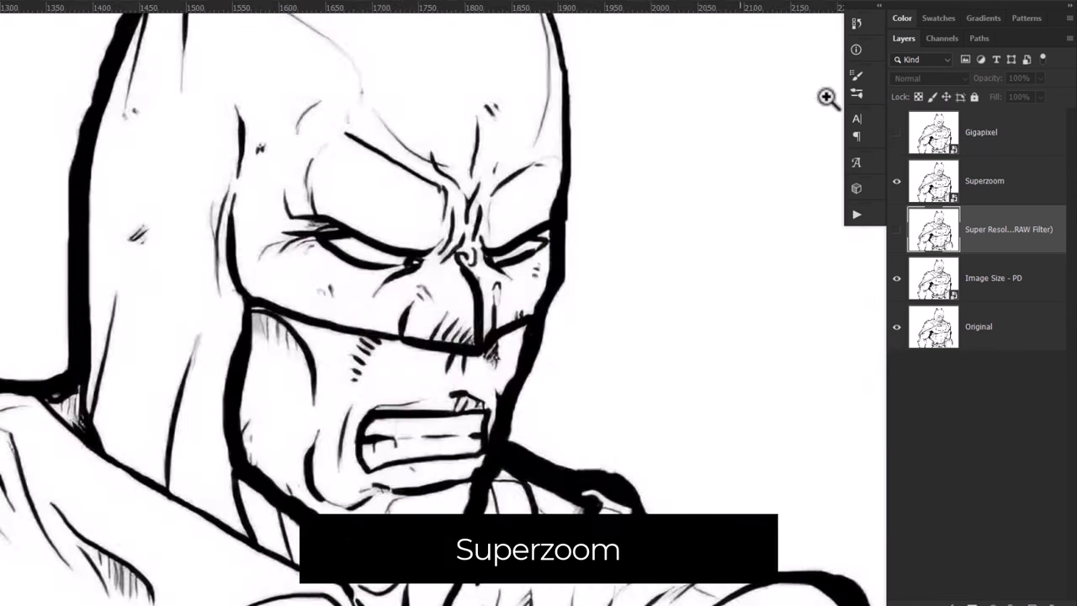
pyautogui.click(897, 133)
pyautogui.click(897, 133)
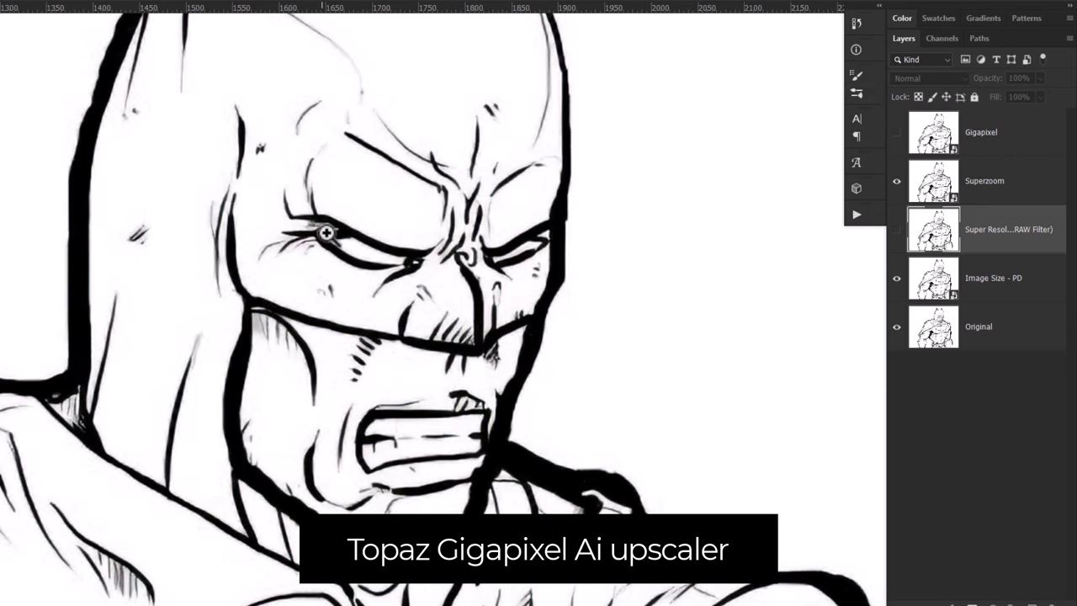
# Examine the Superzoom version of Batman's eyes, mask and whole head at several magnifications.
pyautogui.scroll(3, 359, 258)
pyautogui.scroll(1, 358, 258)
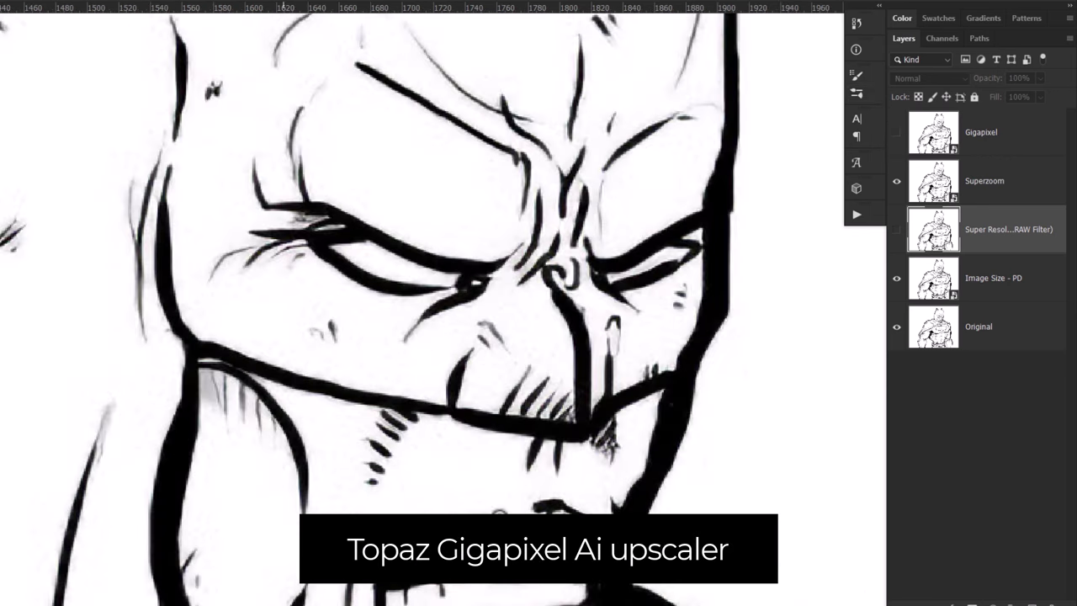
pyautogui.scroll(-5, 543, 345)
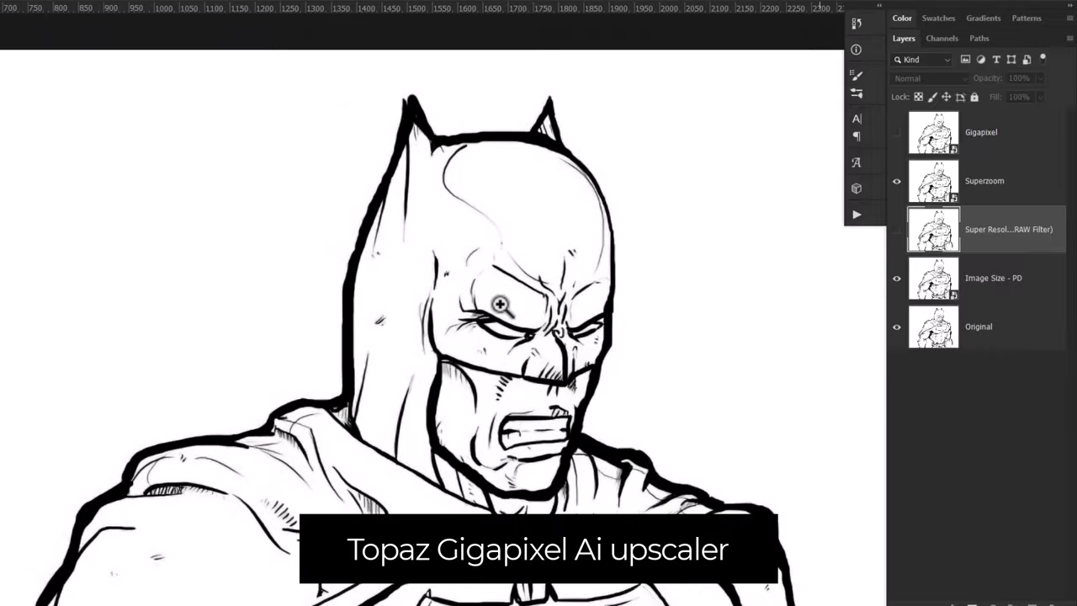
pyautogui.scroll(4, 533, 321)
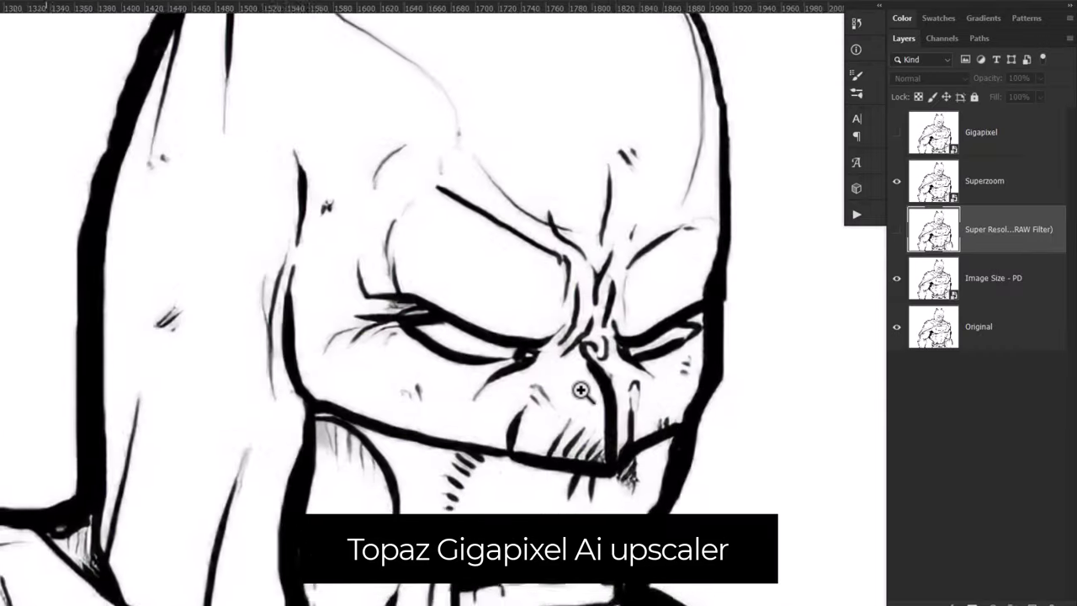
pyautogui.scroll(4, 502, 313)
pyautogui.scroll(-3, 517, 361)
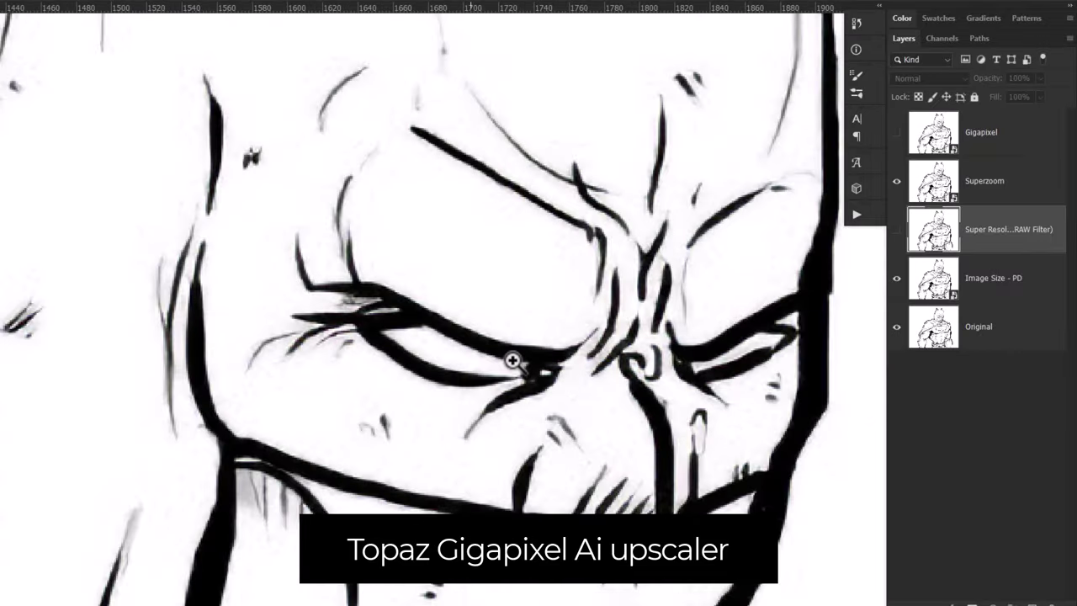